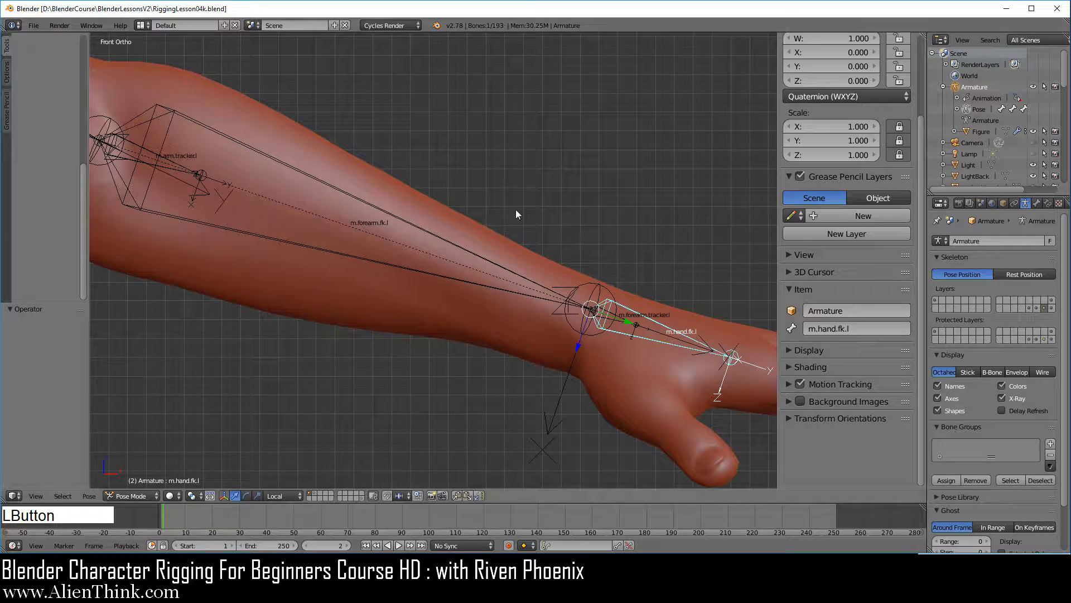
Show the last armature layer, which holds the left arm's touch bones, alongside the layers already displayed.
scroll(513, 297, "down", 3)
scroll(512, 300, "down", 1)
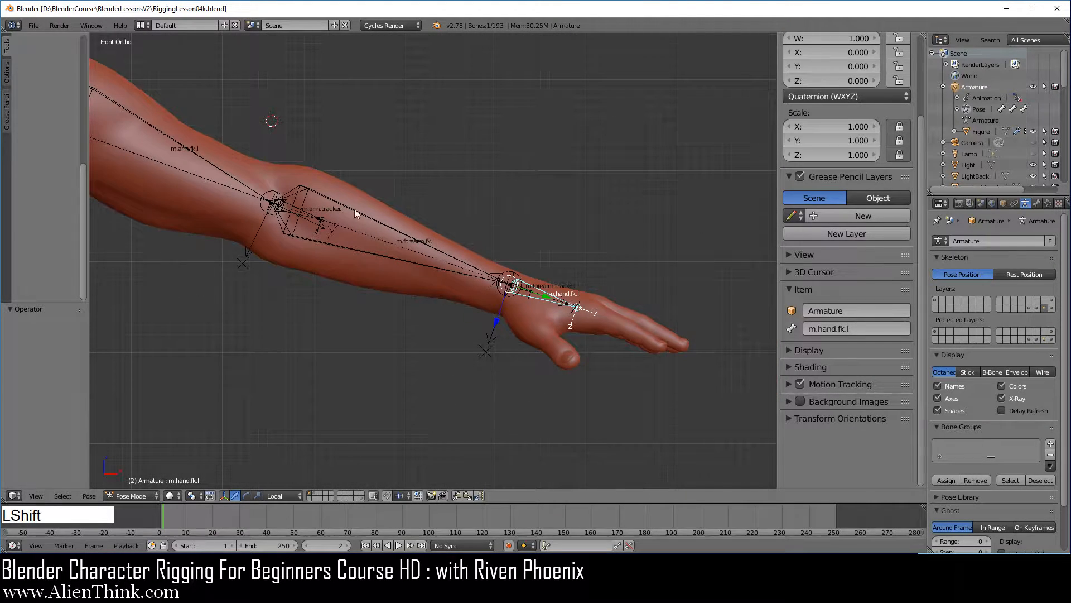
middle_click_drag(354, 209, 486, 300, "shift")
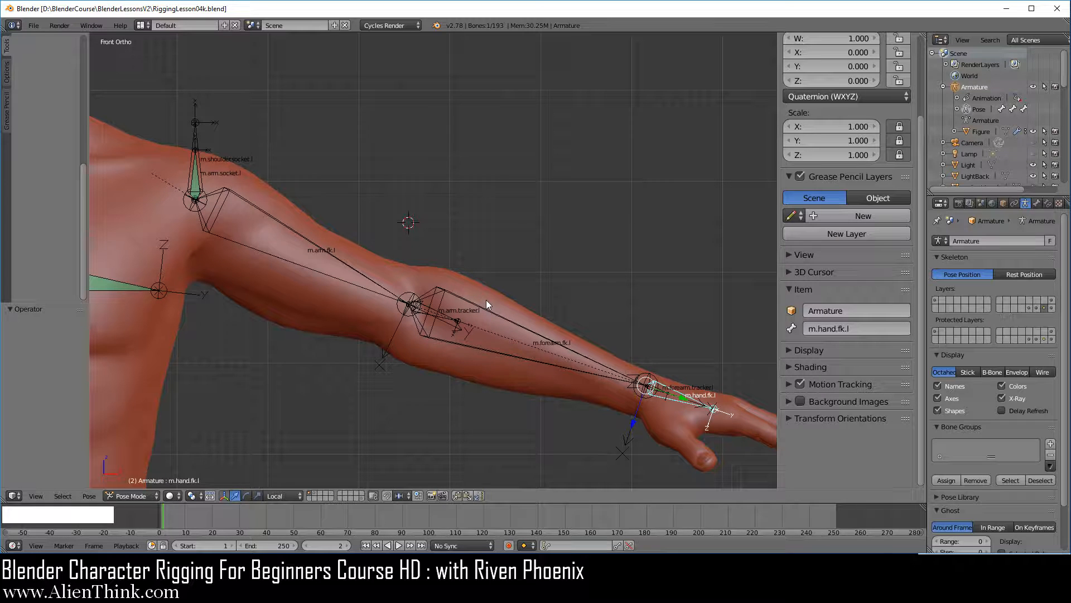
left_click(1052, 308, "shift")
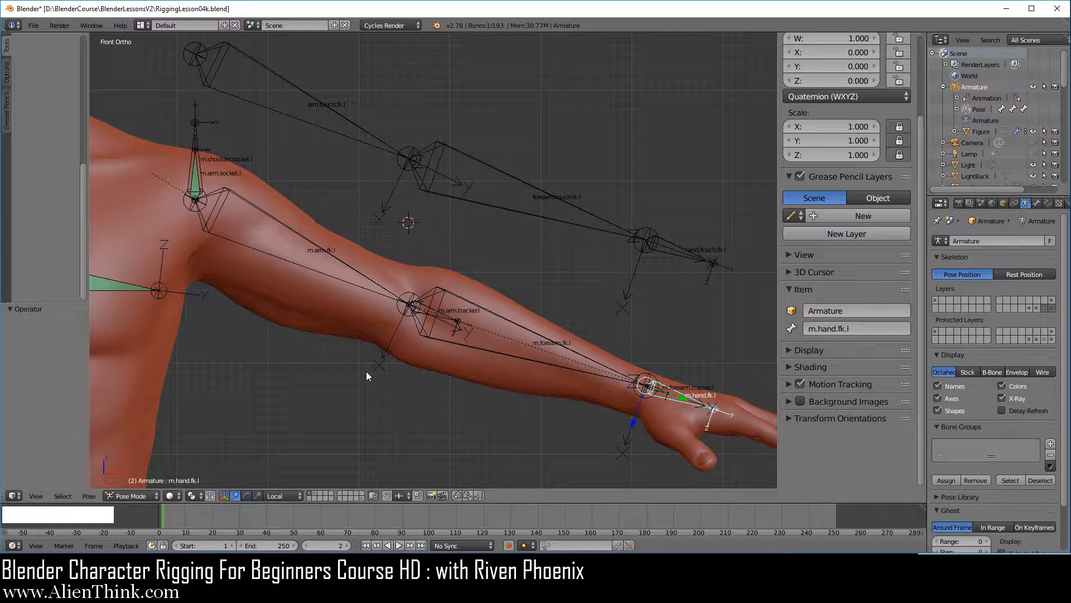
In Edit Mode, parent arm.touch.fk.l to the m.arm.socket.l bone with Keep Offset.
left_click(131, 496)
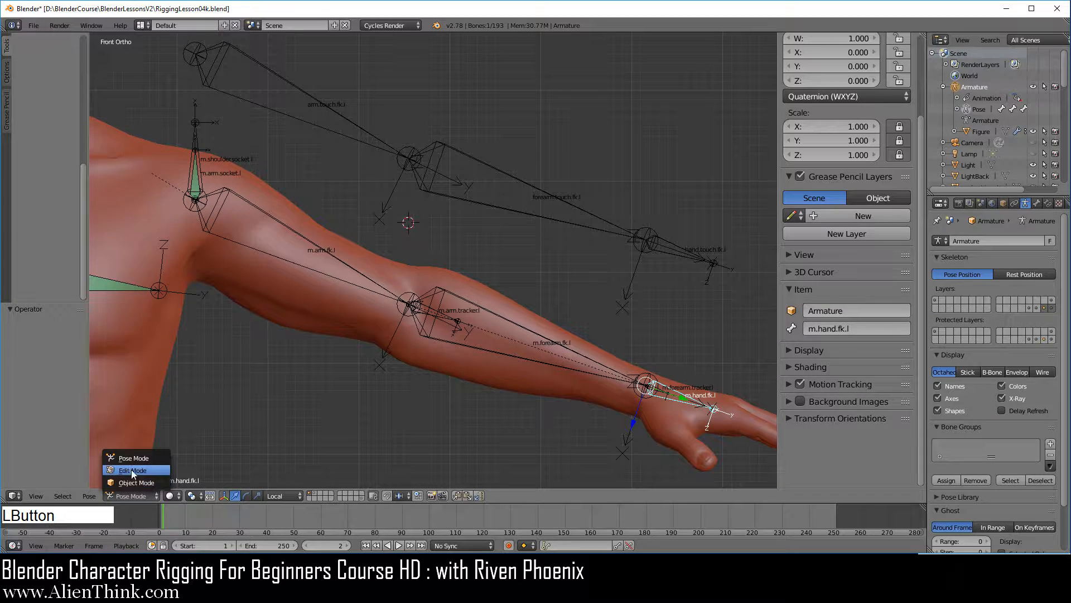
left_click(132, 470)
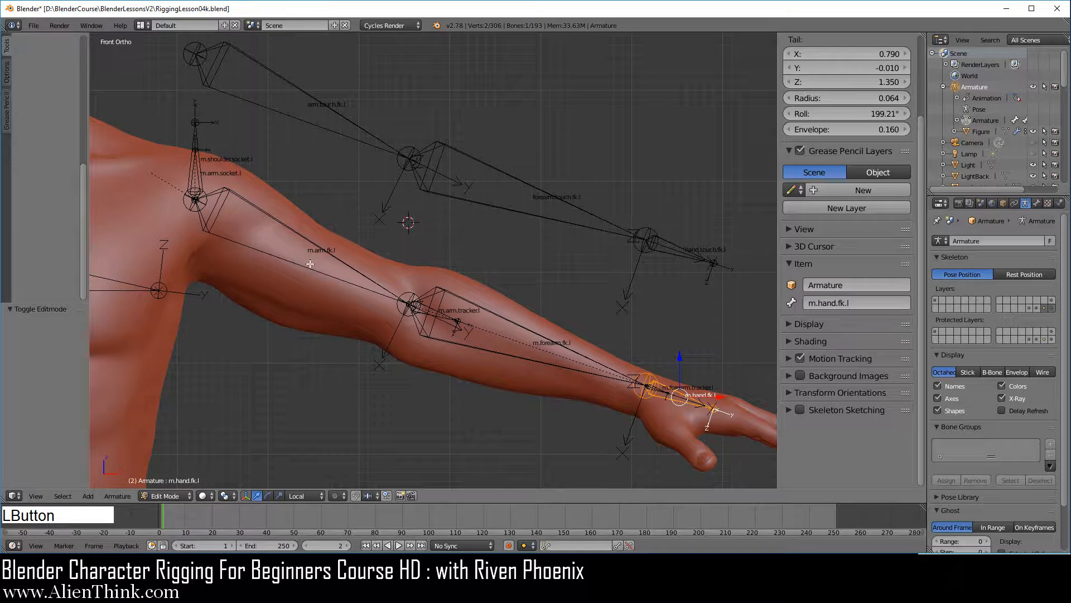
right_click(282, 112)
scroll(289, 224, "up", 3)
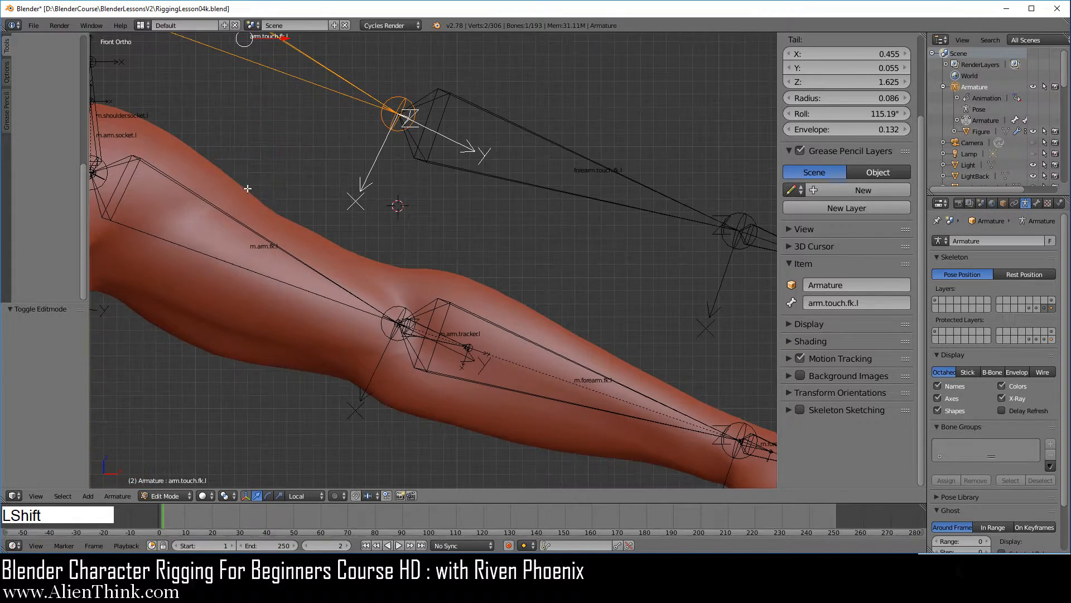
middle_click_drag(289, 225, 436, 297, "shift")
scroll(353, 278, "up", 4)
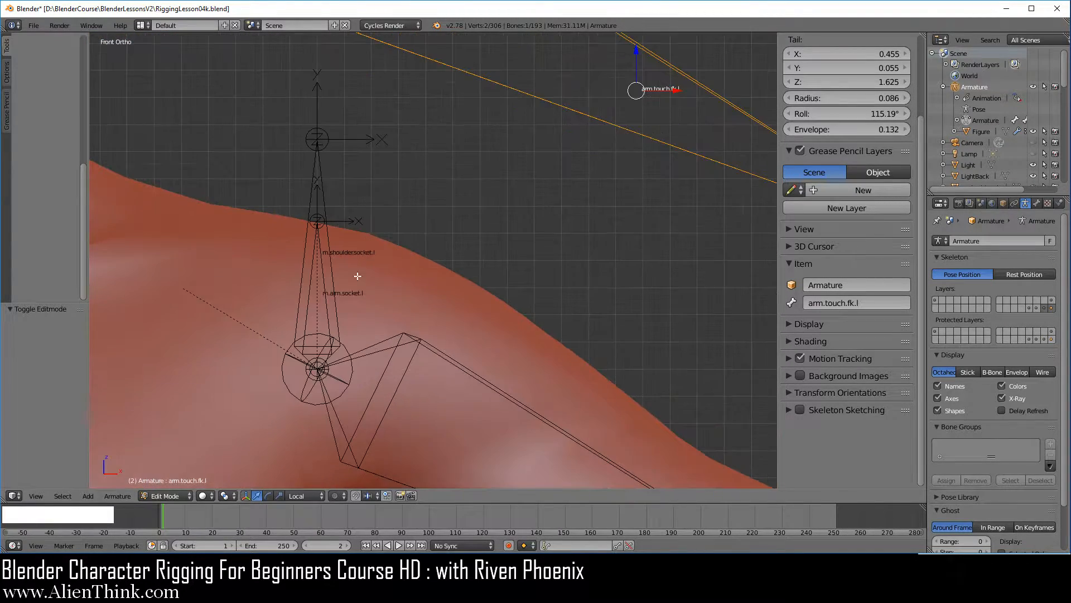
right_click(325, 285, "shift")
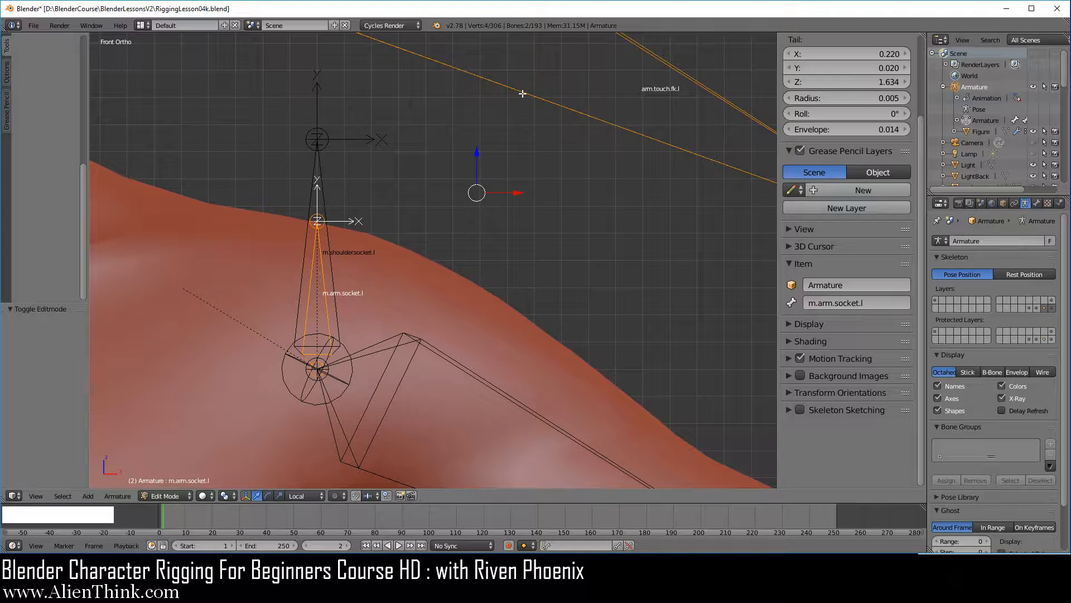
key("ctrl+p")
left_click(524, 282)
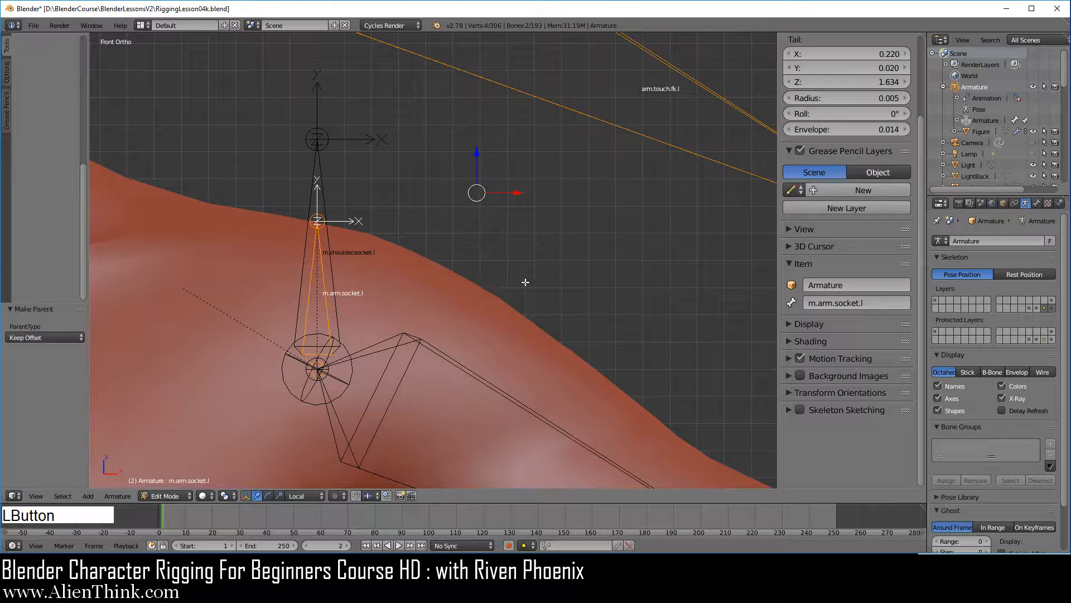
In Pose Mode, add a Copy Transforms constraint to m.hand.fk.l with hand.touch.fk.l as its target.
scroll(525, 283, "down", 3)
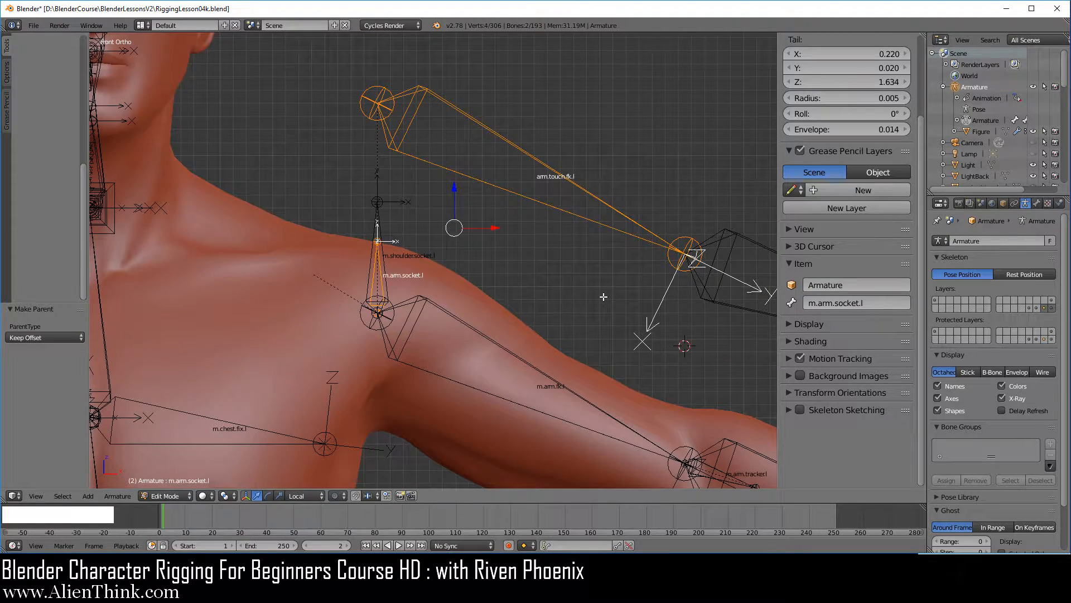
scroll(604, 297, "down", 1)
middle_click_drag(675, 321, 459, 257, "shift")
scroll(459, 257, "down", 1)
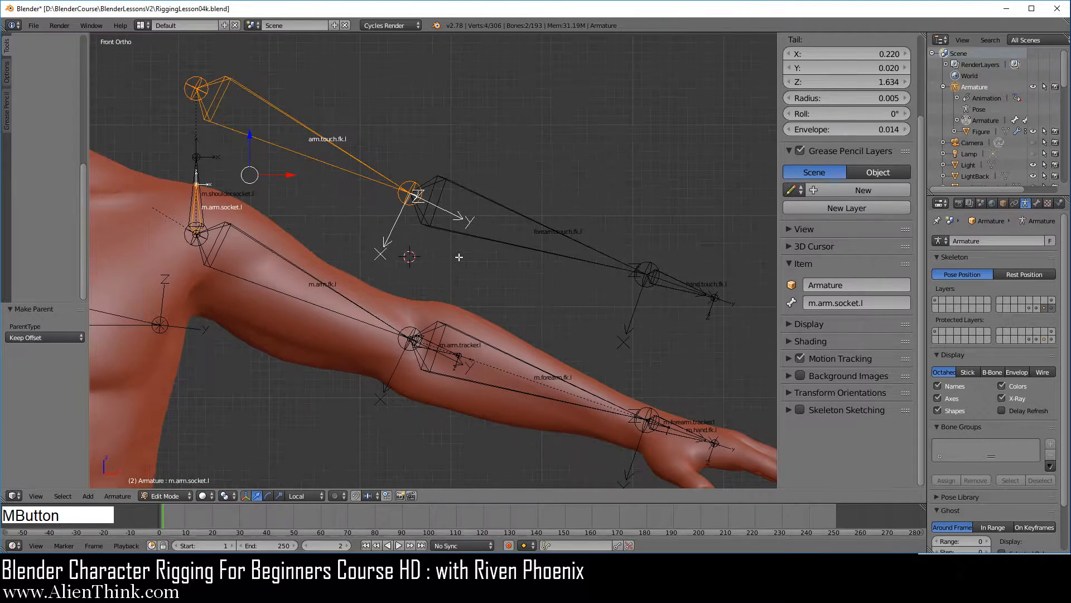
left_click(180, 496)
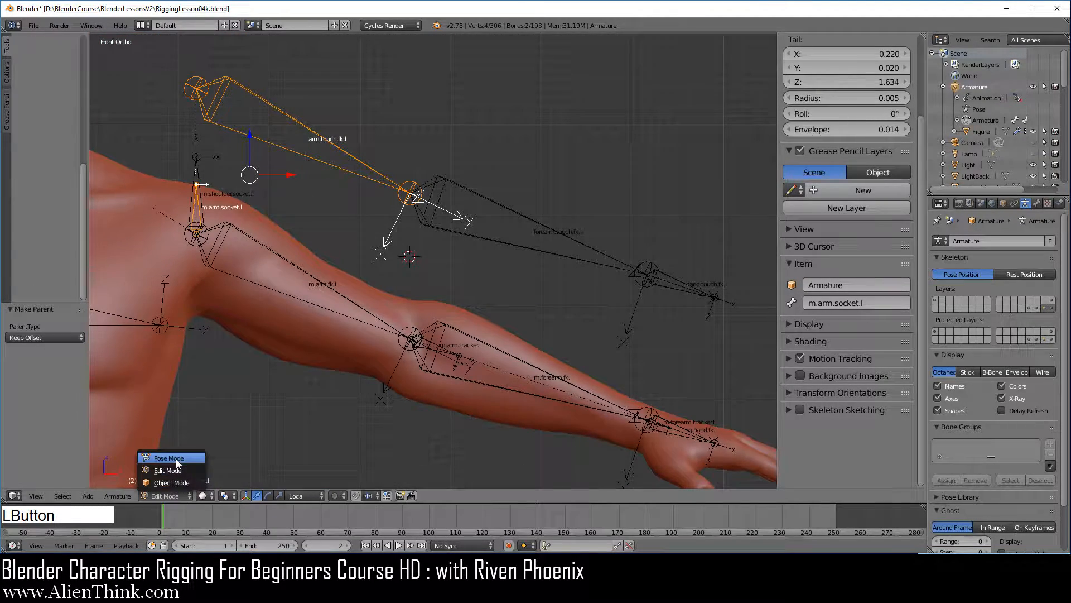
left_click(168, 457)
right_click(677, 290)
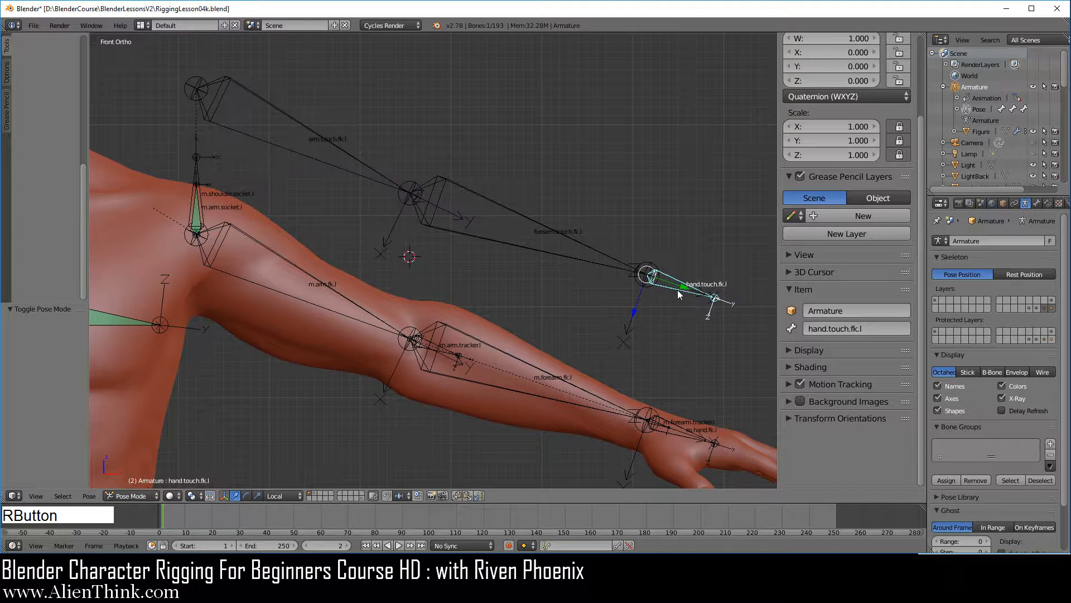
right_click(677, 423, "shift")
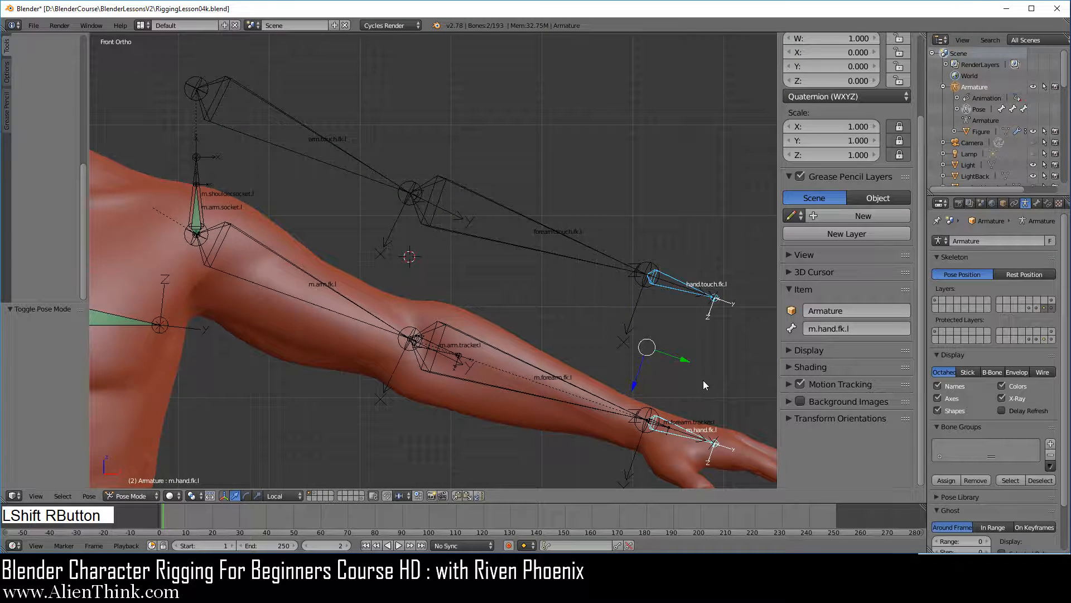
key("ctrl+shift+c")
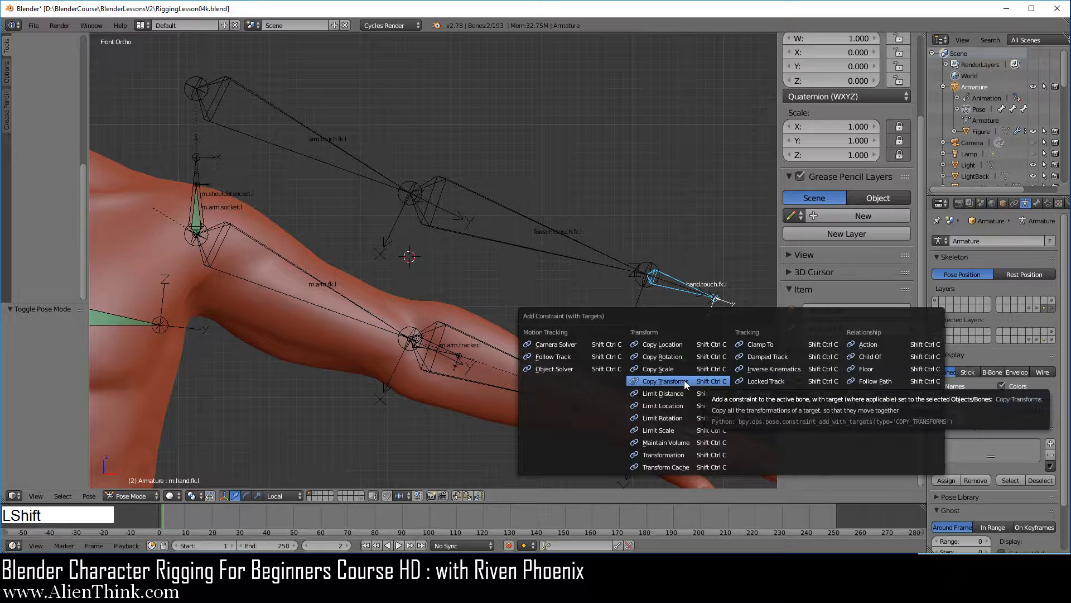
left_click(681, 381)
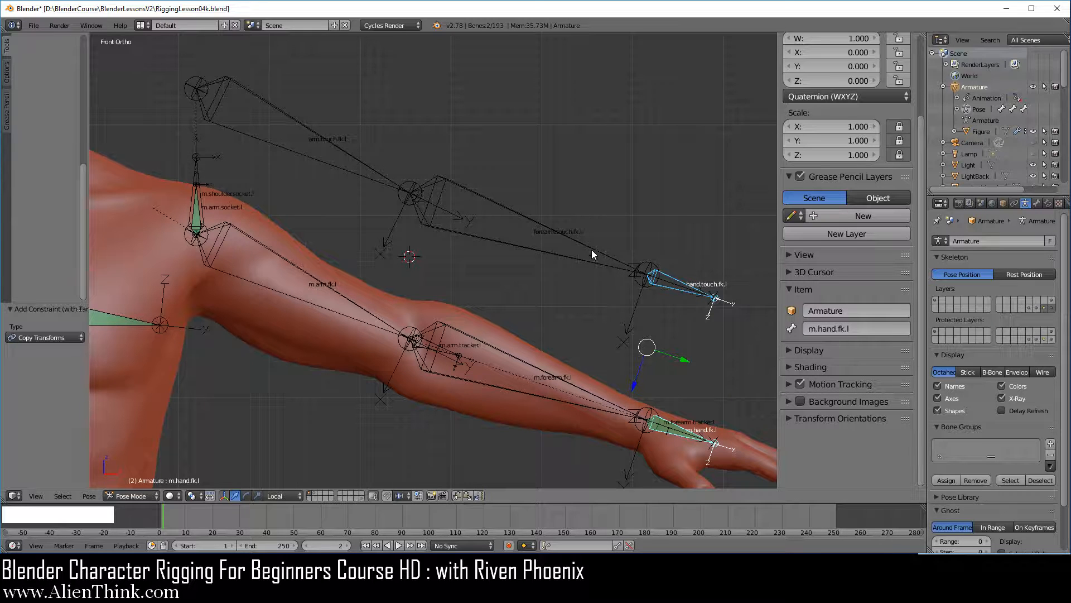
Add a Copy Transforms constraint to m.forearm.fk.l with forearm.touch.fk.l as its target.
right_click(553, 253)
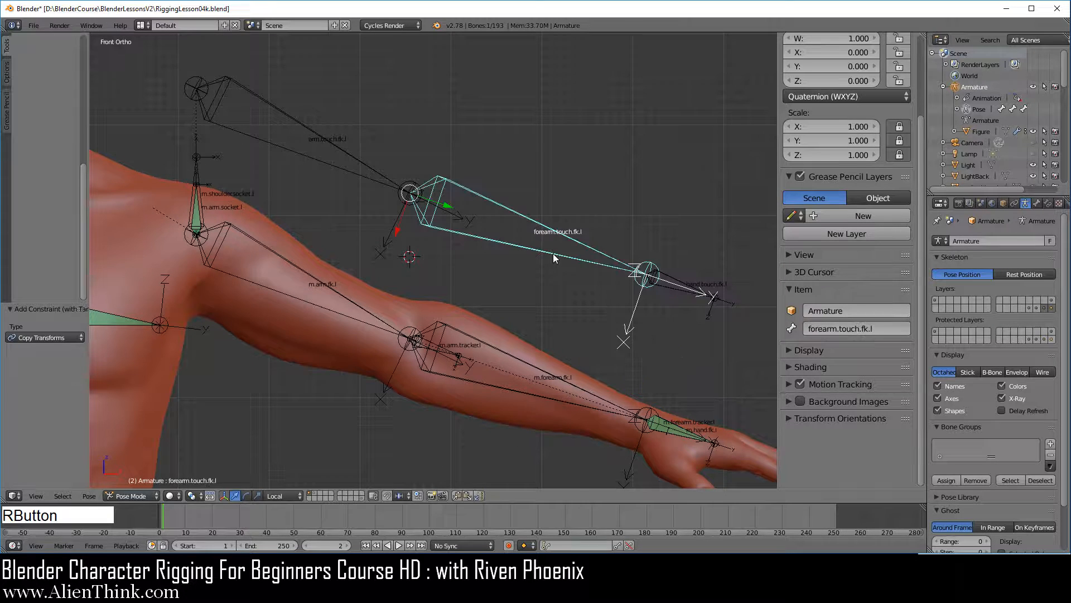
right_click(515, 356, "shift")
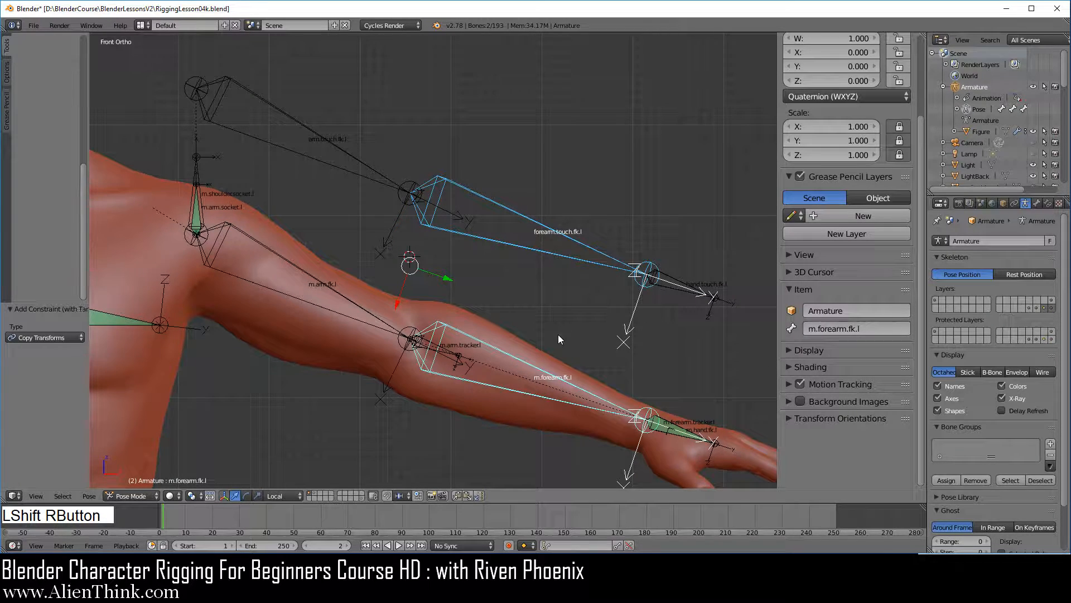
key("ctrl+shift+c")
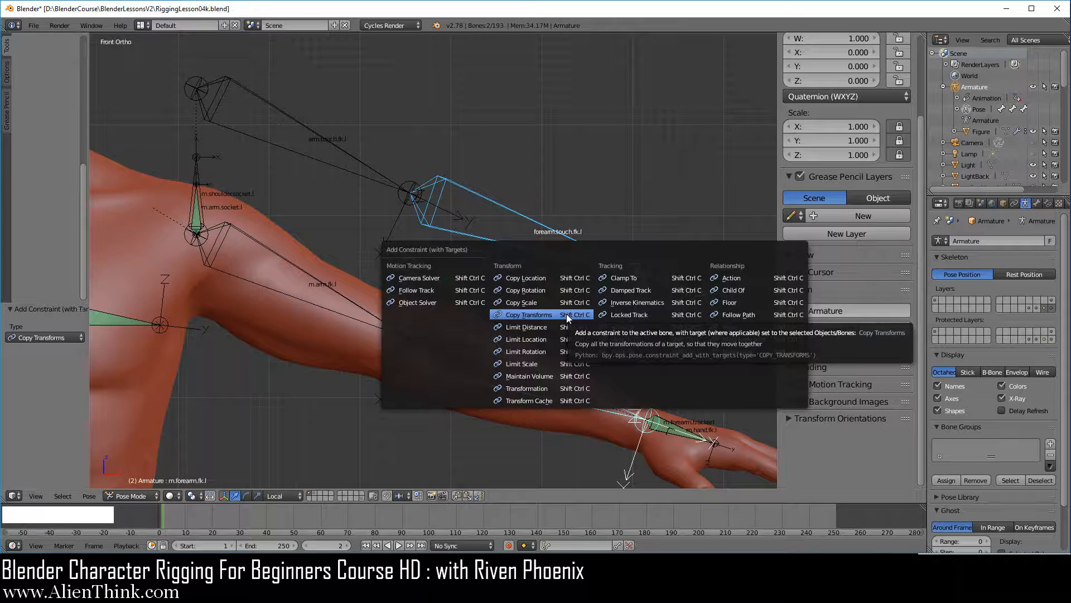
left_click(528, 314)
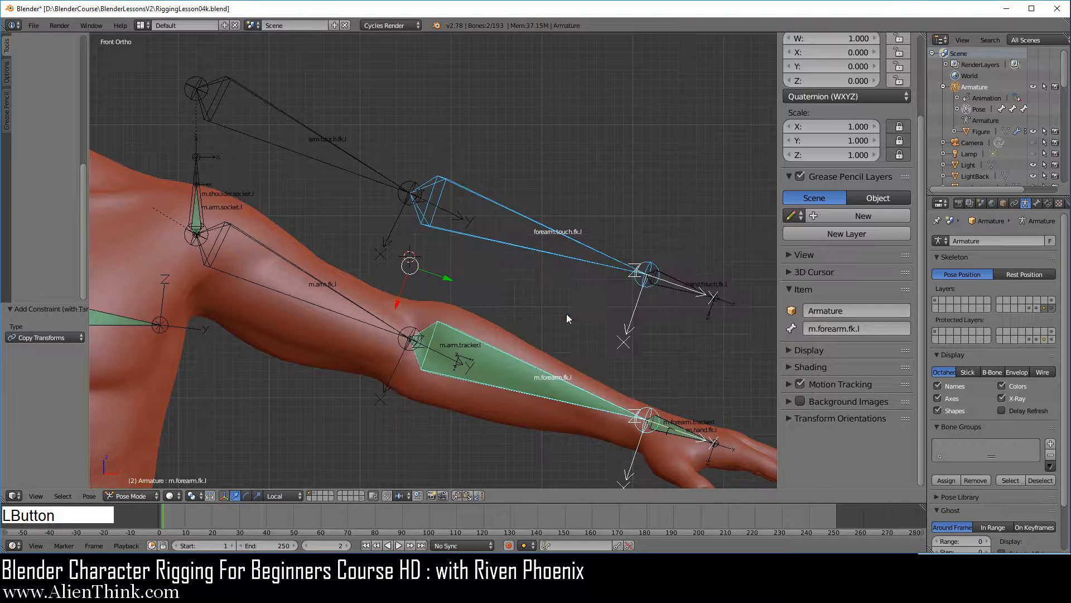
Add a Copy Transforms constraint to m.arm.fk.l with arm.touch.fk.l as its target.
right_click(348, 174)
right_click(331, 284, "shift")
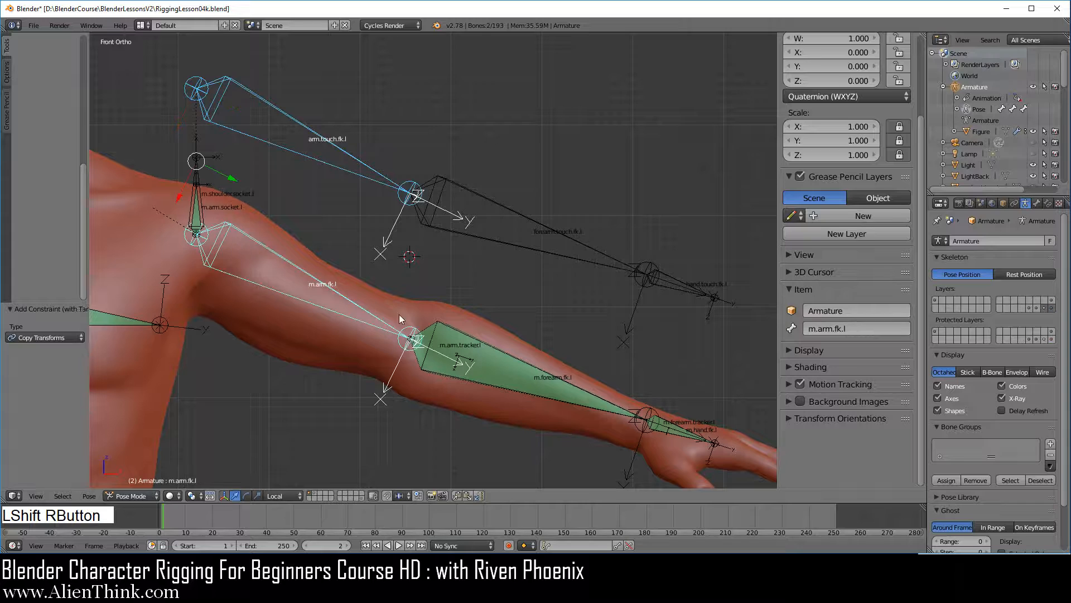
key("ctrl+shift+c")
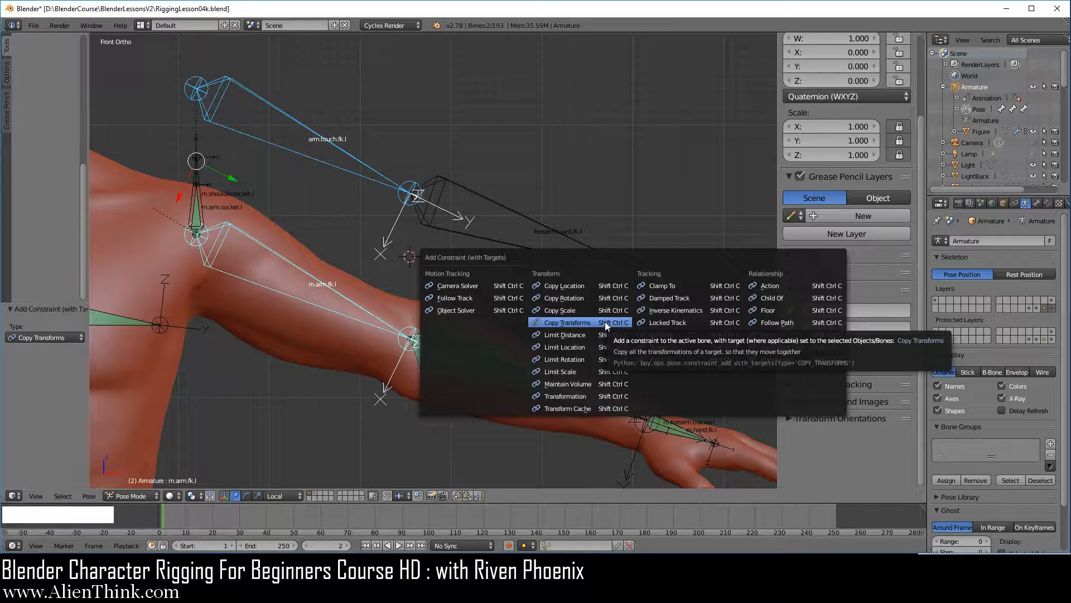
left_click(605, 321)
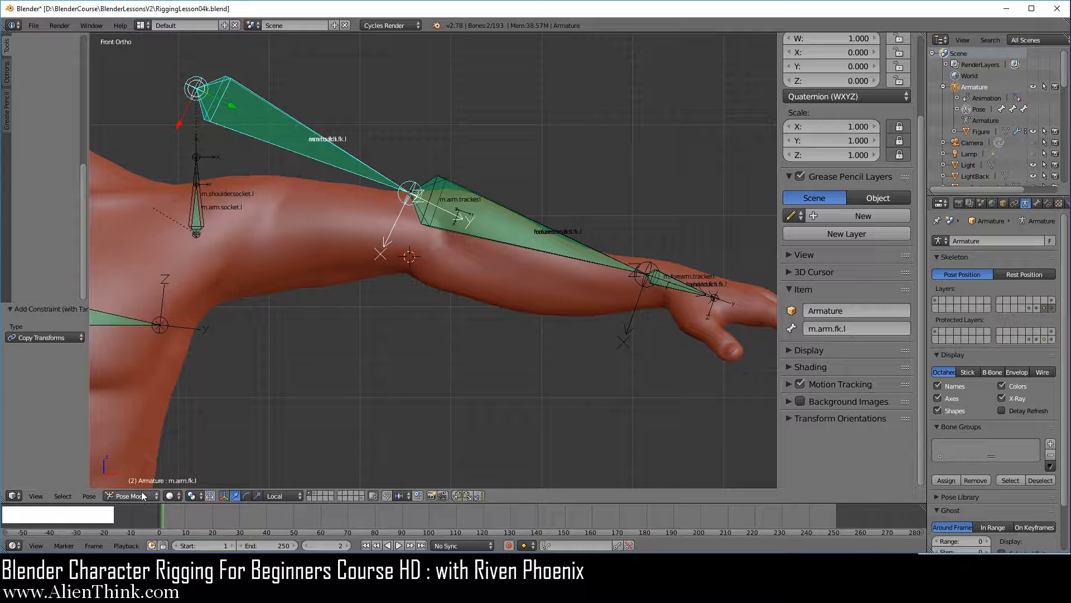
In Edit Mode, move the arm, forearm and hand touch bones together by -0.160 along Z onto the mechanism arm bones.
left_click(142, 491)
left_click(136, 464)
right_click(348, 180)
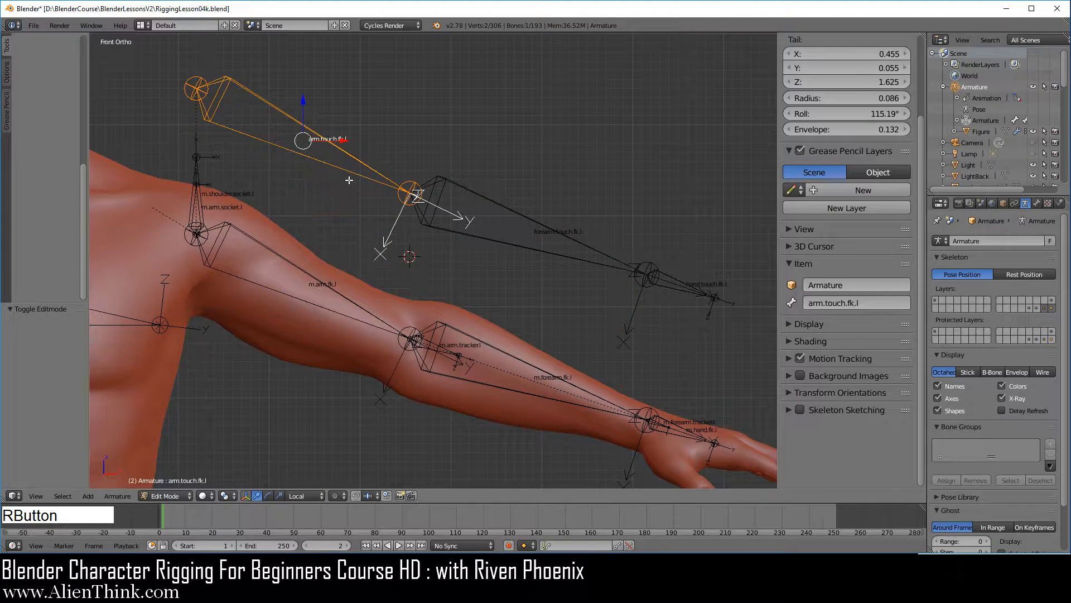
right_click(514, 249, "shift")
right_click(680, 294, "shift")
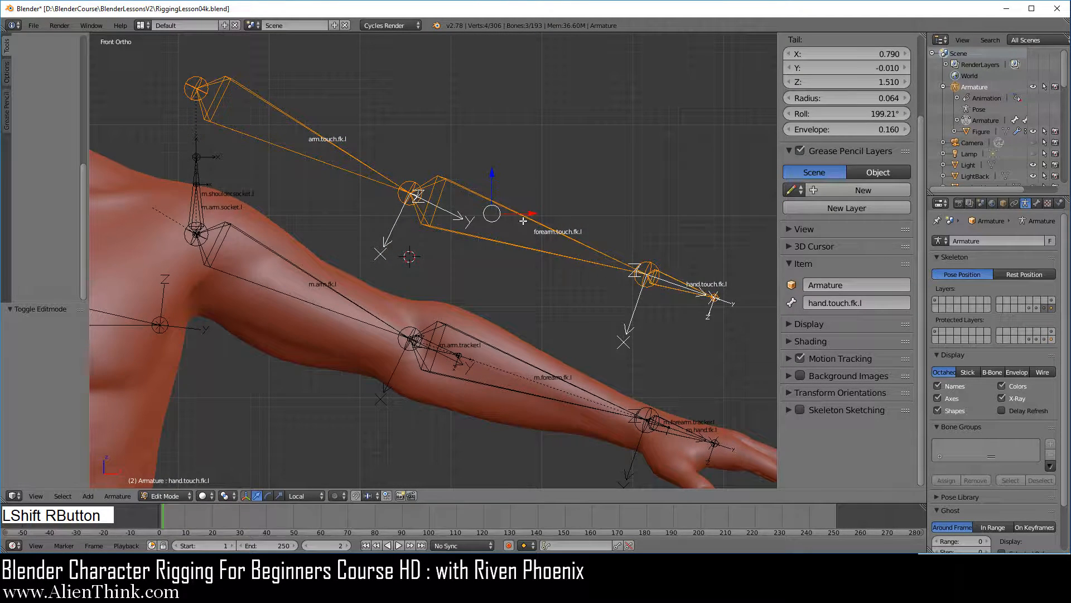
left_click_drag(491, 170, 490, 314, "ctrl")
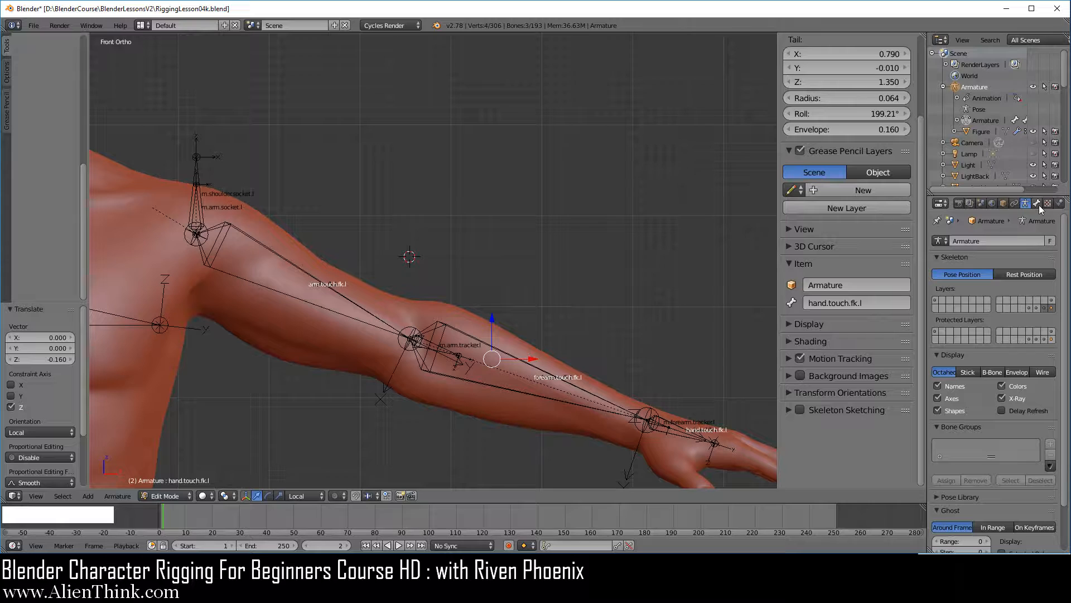
Hide the armature layer with the touch bones and return to Pose Mode.
left_click(1046, 308)
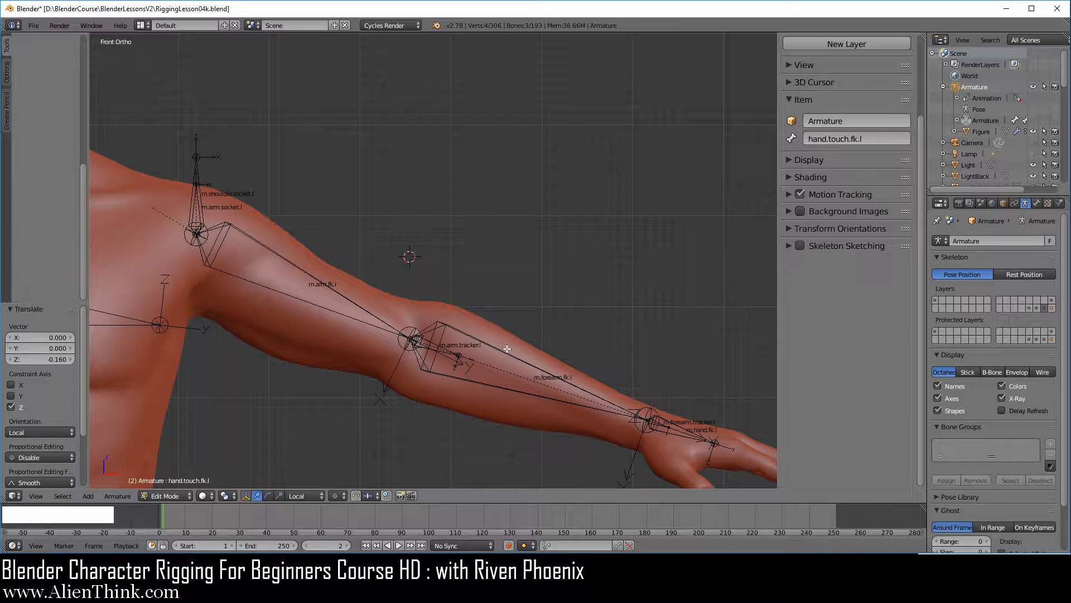
left_click(165, 495)
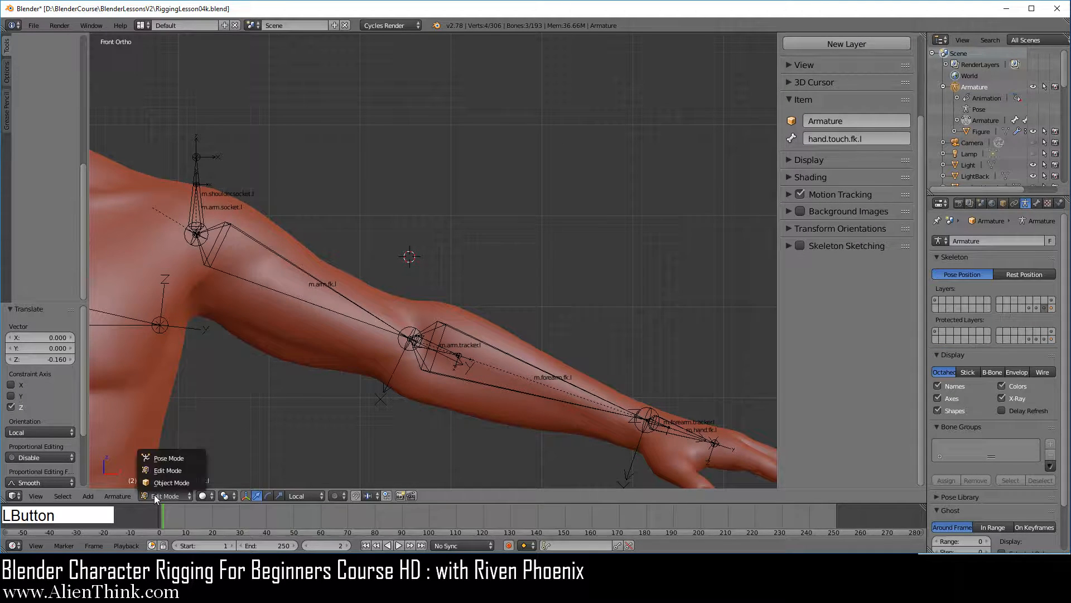
left_click(169, 458)
Rename the Copy Transforms constraint on m.arm.fk.l to "fk".
right_click(325, 289)
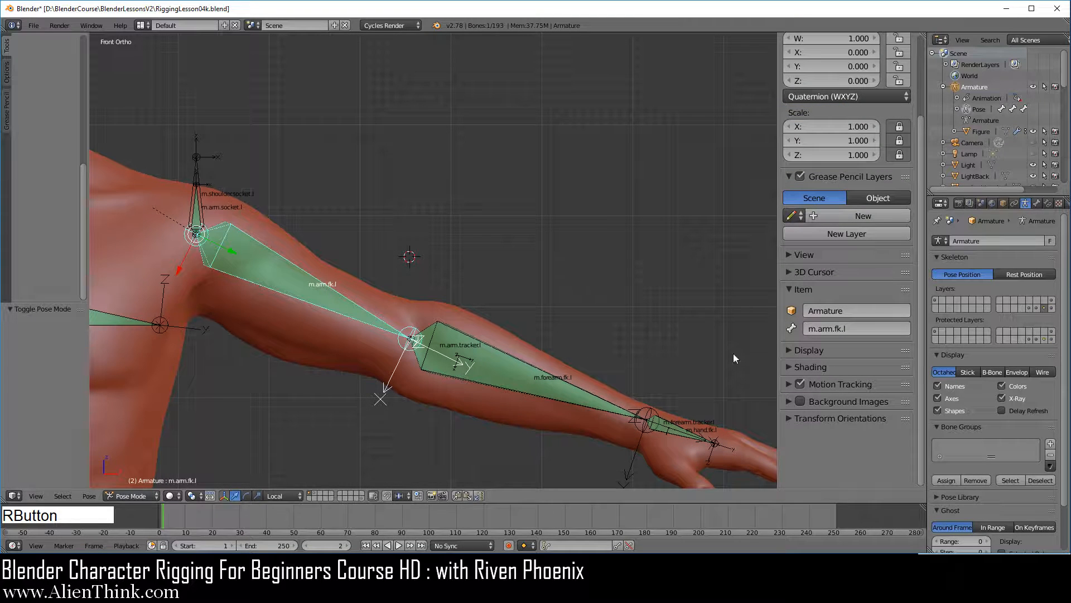
left_click(1047, 203)
left_click(1008, 259)
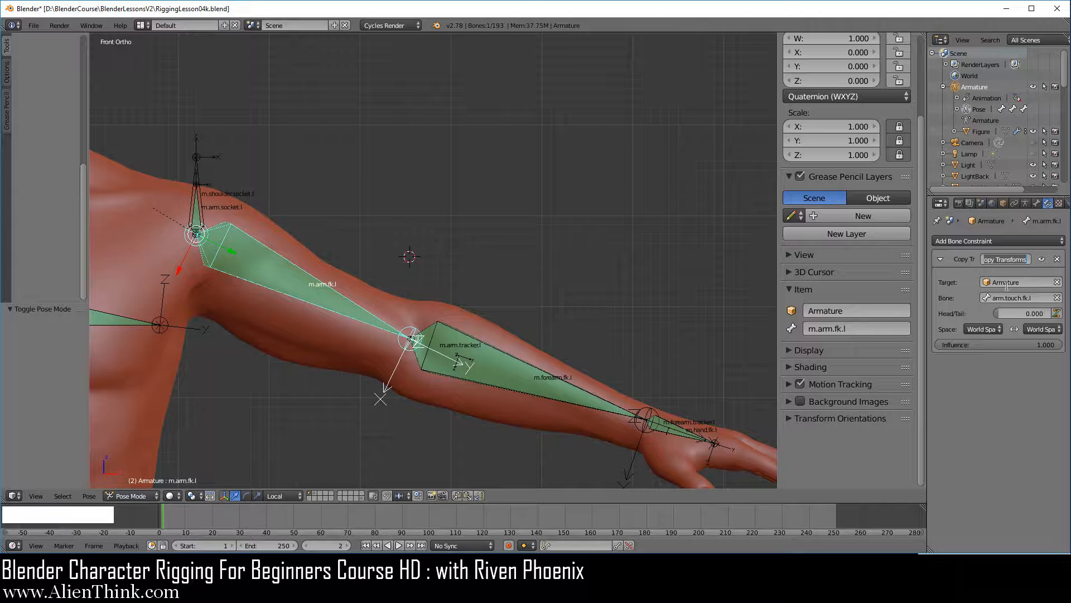
type("fk")
key("Return")
Rename the Copy Transforms constraint on m.forearm.fk.l to "fk".
right_click(488, 380)
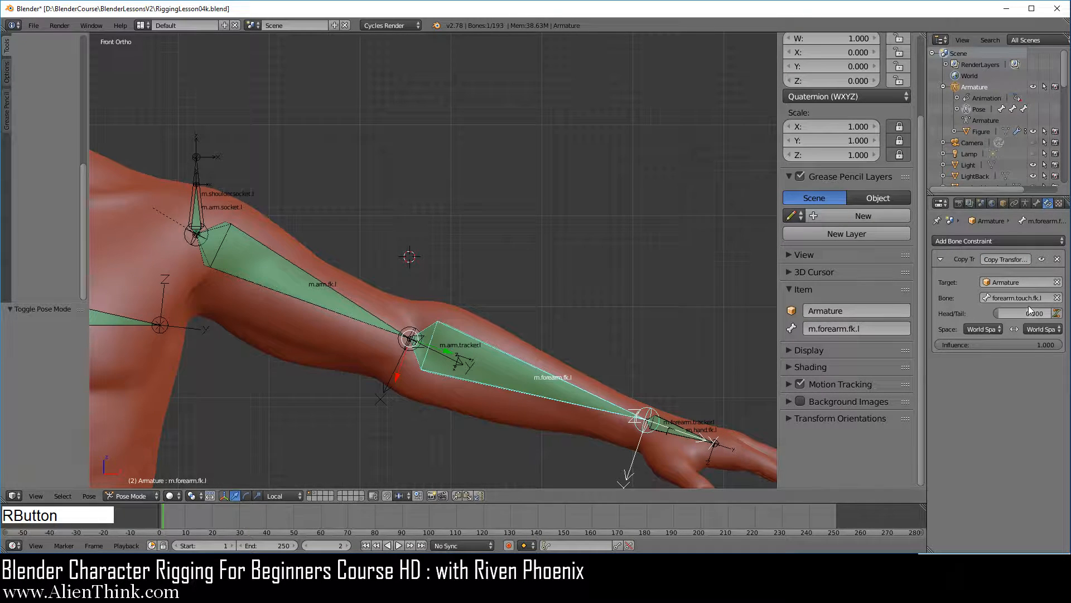
left_click(1017, 259)
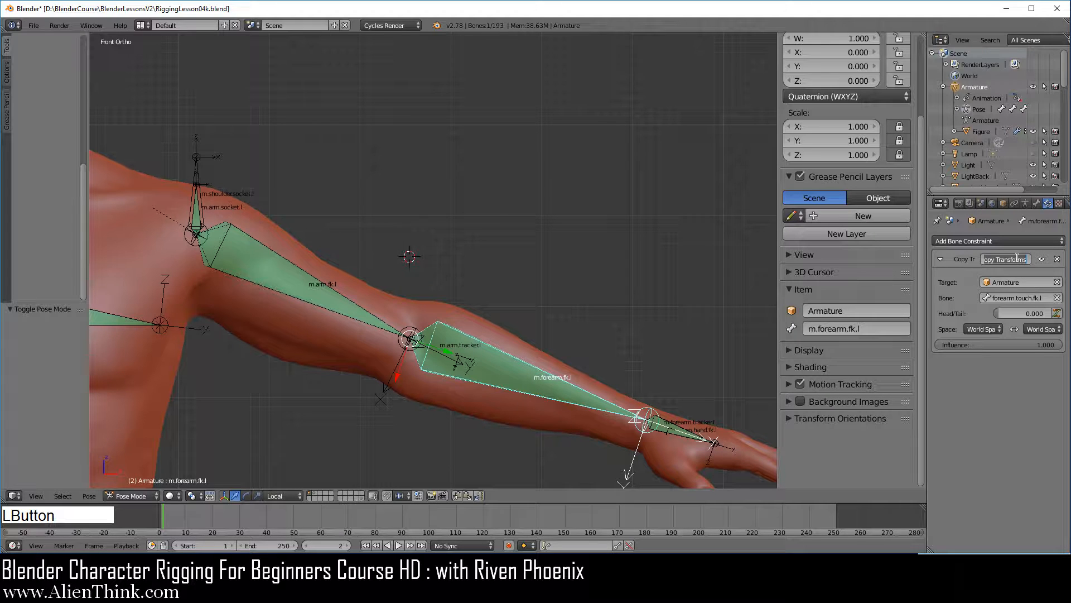
type("fk")
key("Return")
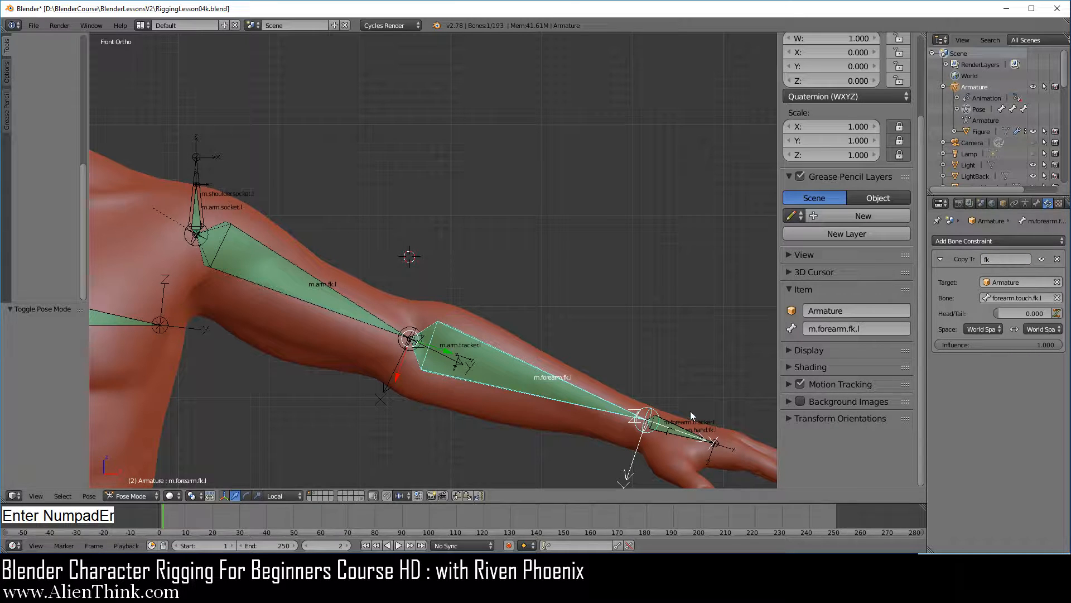
Rename the Copy Transforms constraint on m.hand.fk.l to "fk".
right_click(676, 427)
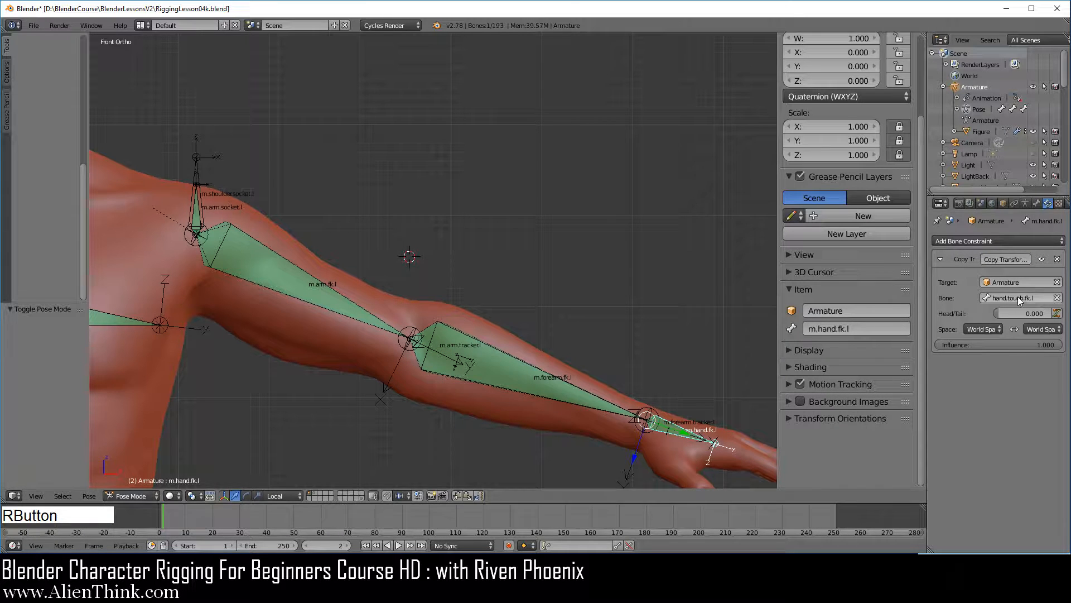
left_click(1012, 259)
type("fk")
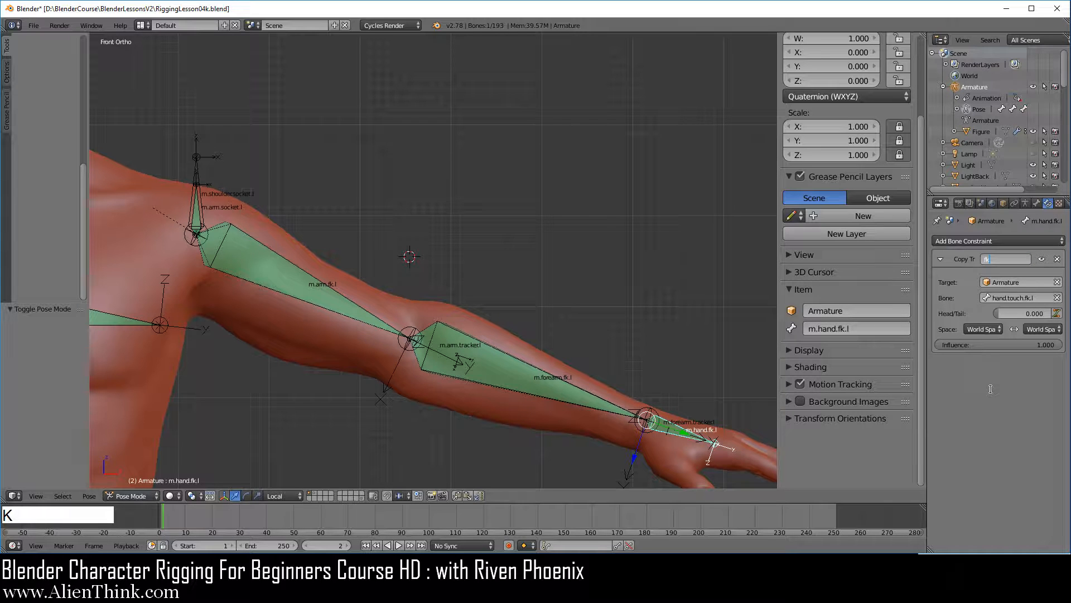
key("Return")
Hide the m.arm.fk.l bone and turn on the armature layer holding the arm's touch FK bones.
right_click(293, 281)
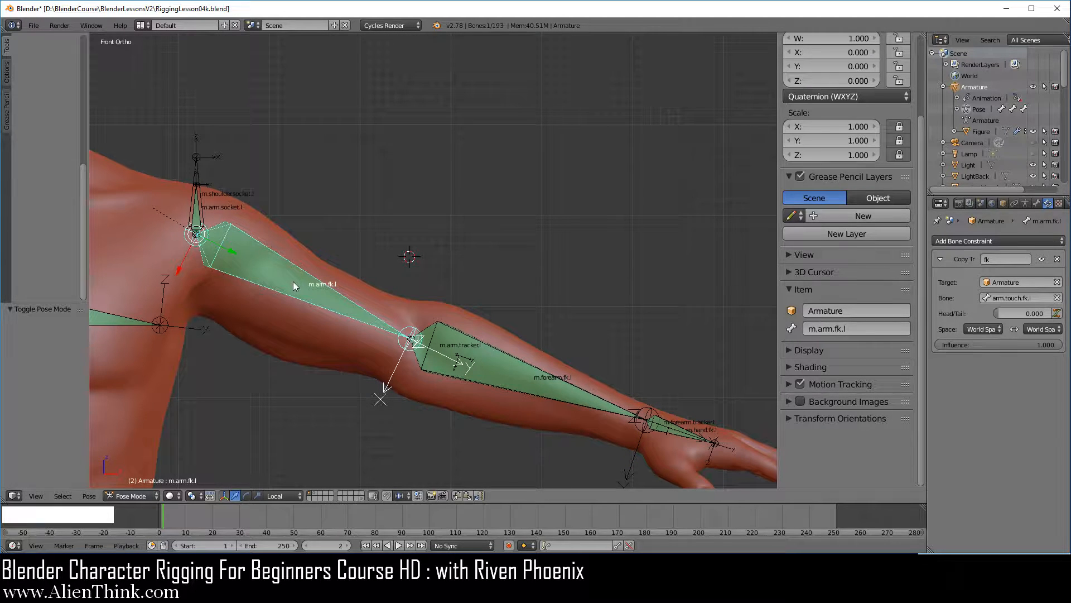
key("h")
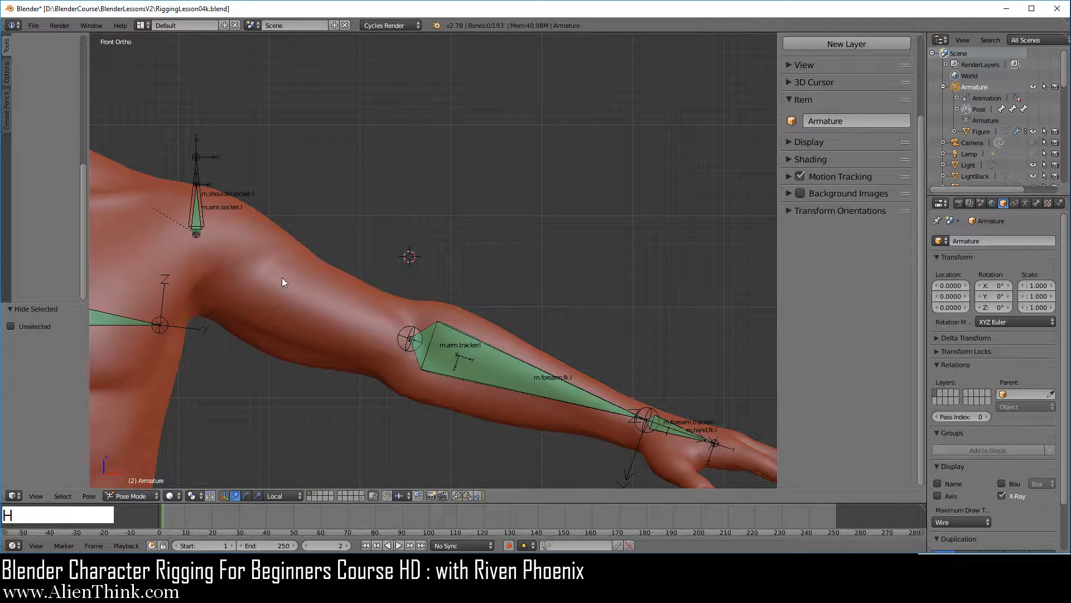
left_click(1025, 203)
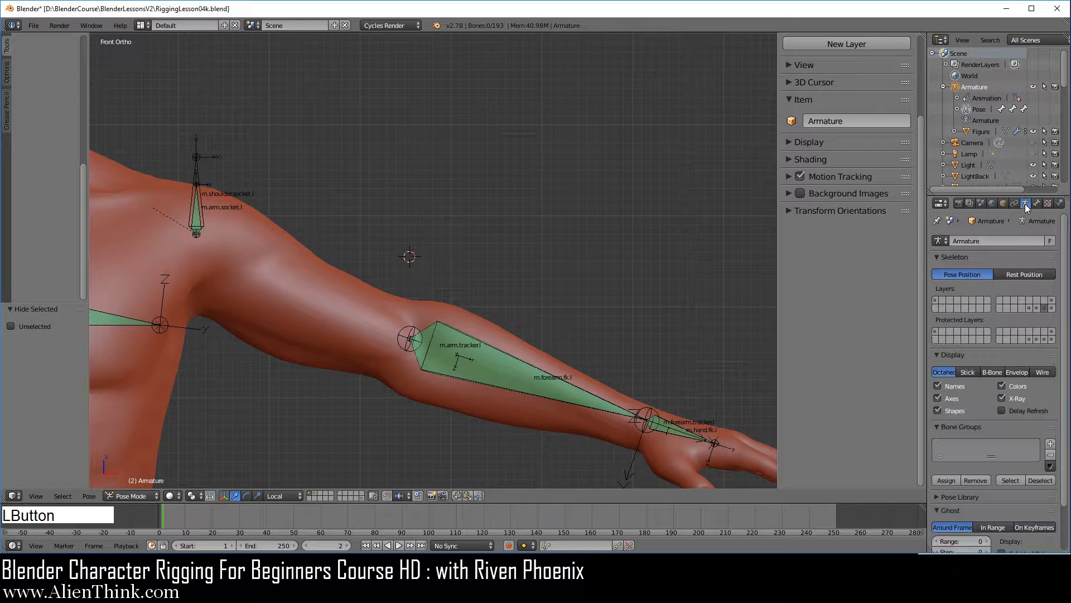
left_click(1052, 308, "shift")
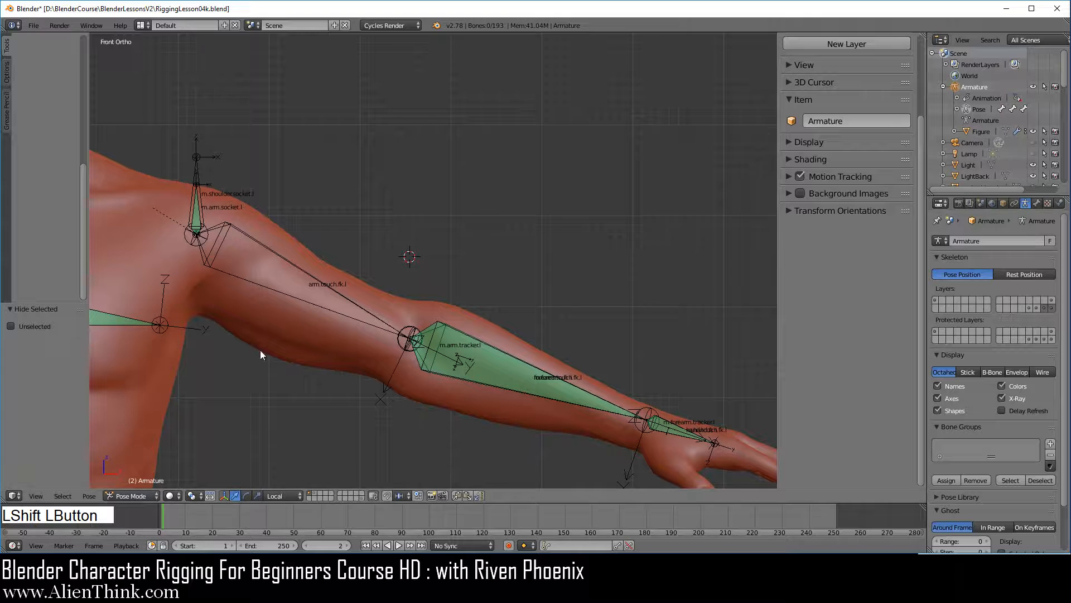
Add a custom property to the arm.touch.fk.l bone.
right_click(306, 273)
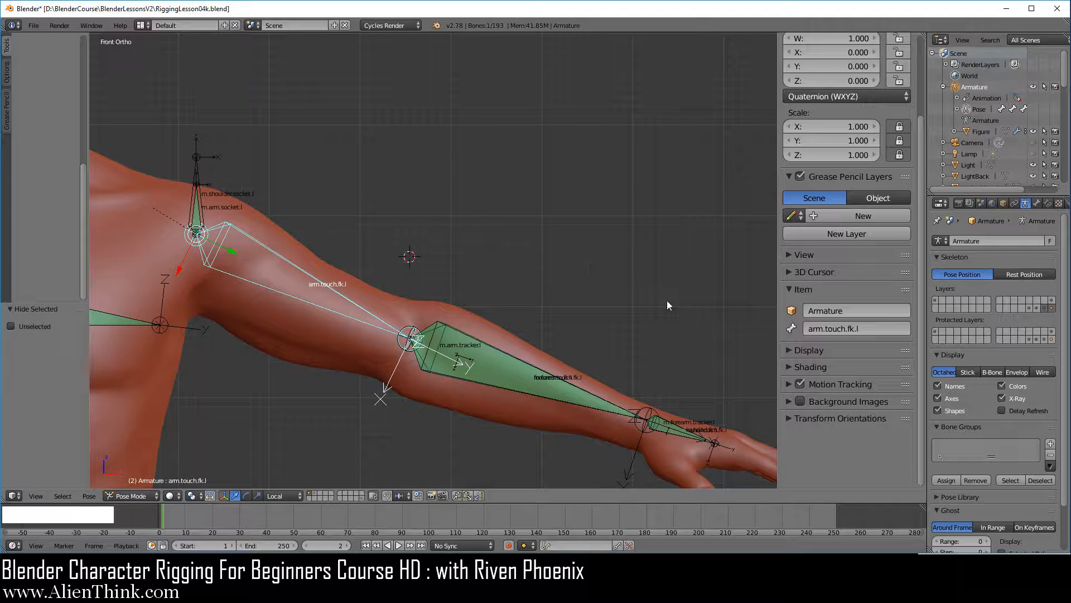
left_click(1034, 204)
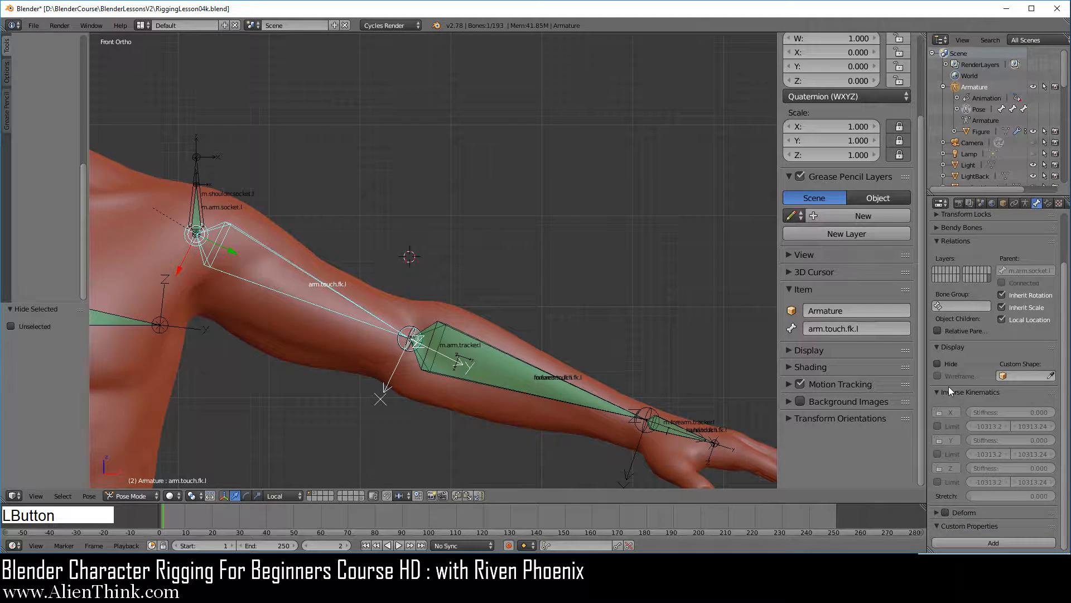
left_click(937, 392)
left_click(998, 436)
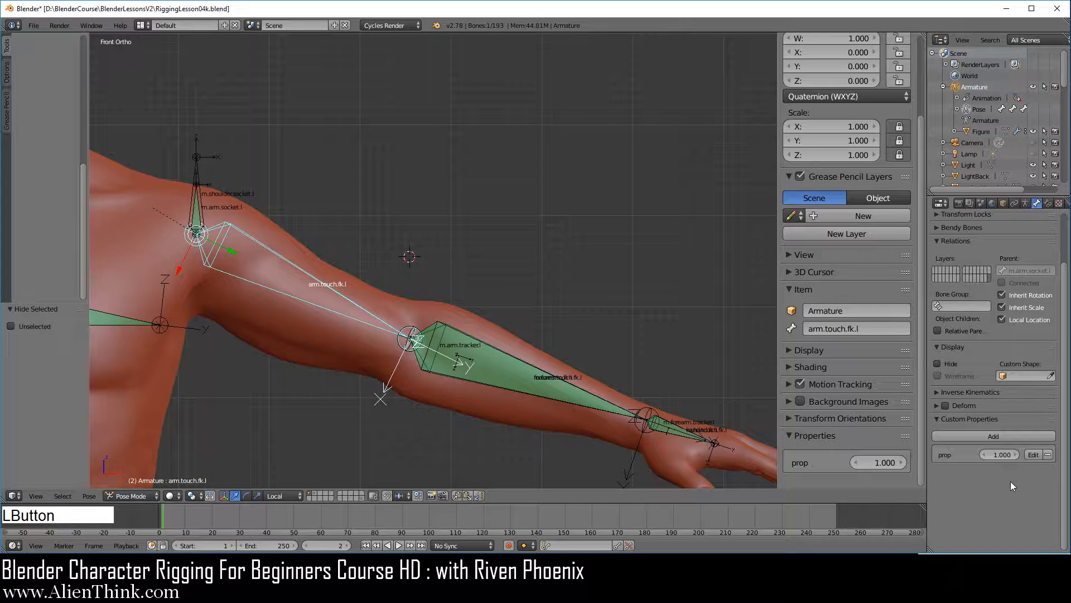
Rename the new custom property of arm.touch.fk.l to "Arm.l Follow Chest".
left_click(1034, 455)
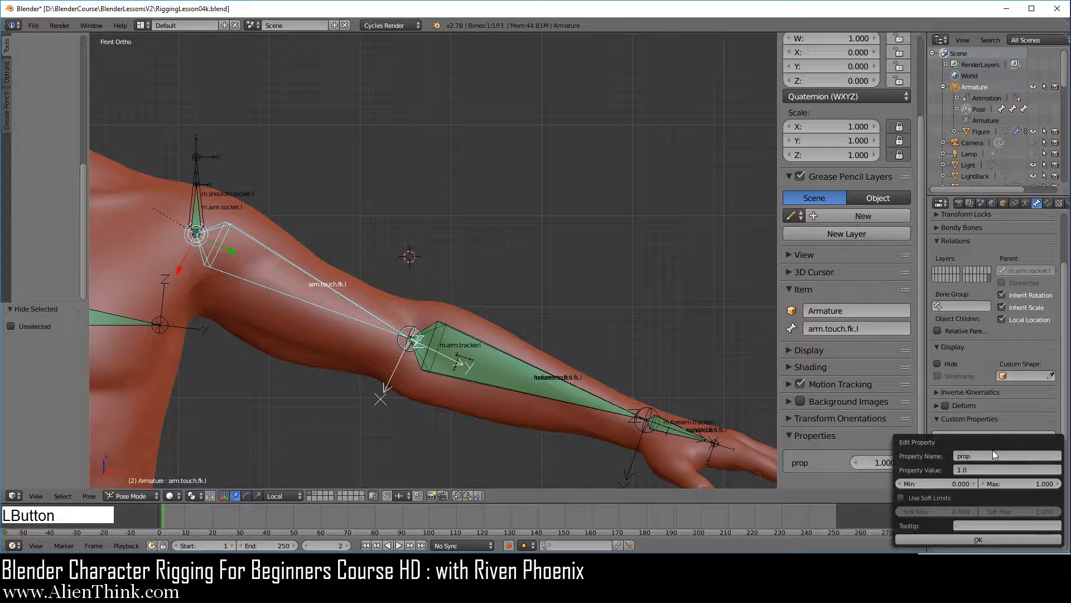
left_click(987, 454)
type("Arm.l Follow Chest")
key("Return")
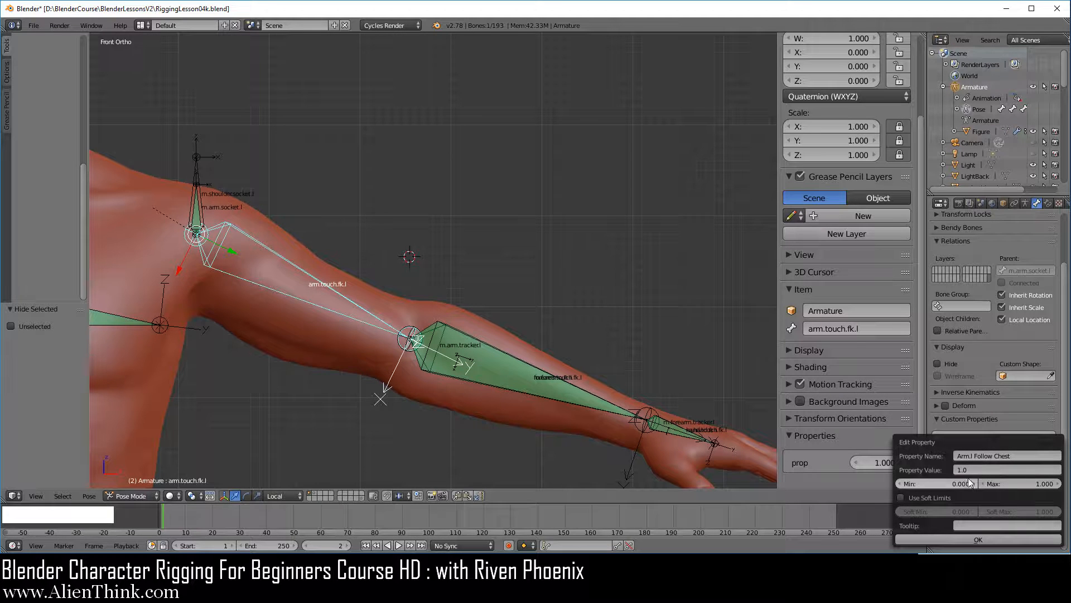
left_click(986, 539)
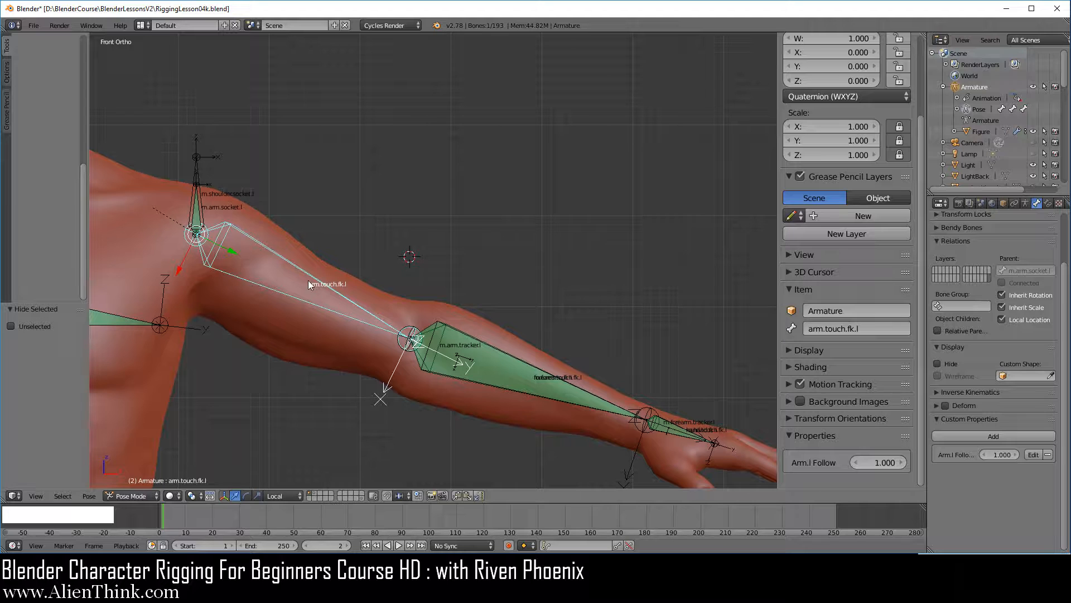
Copy the Arm.l Follow Chest data path and add a manually created single driver to the Copy Transforms influence on m.arm.socket.l.
right_click(886, 463)
left_click(888, 463)
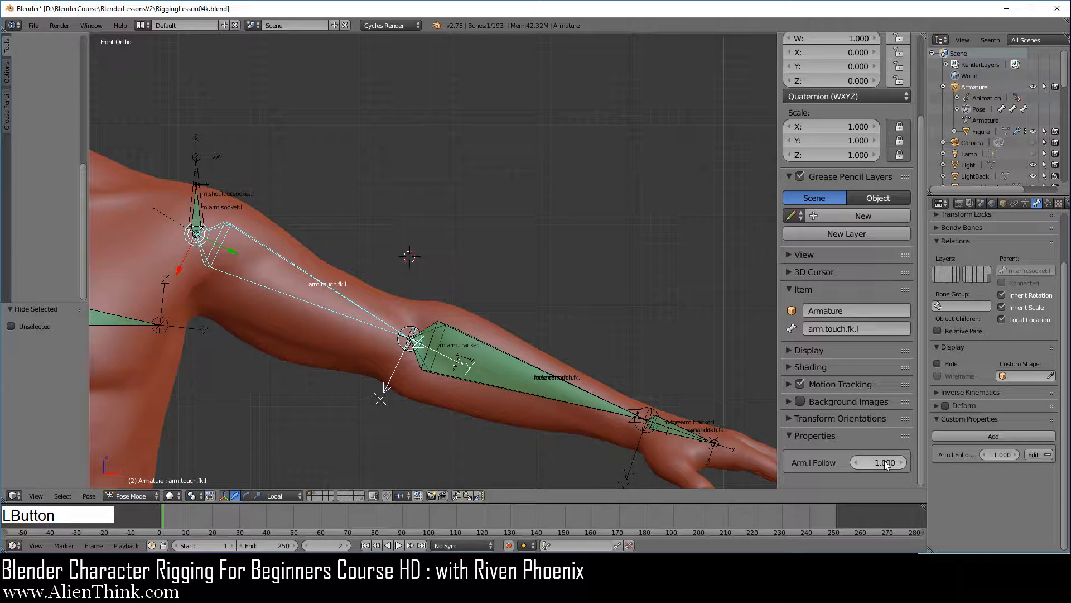
right_click(196, 215)
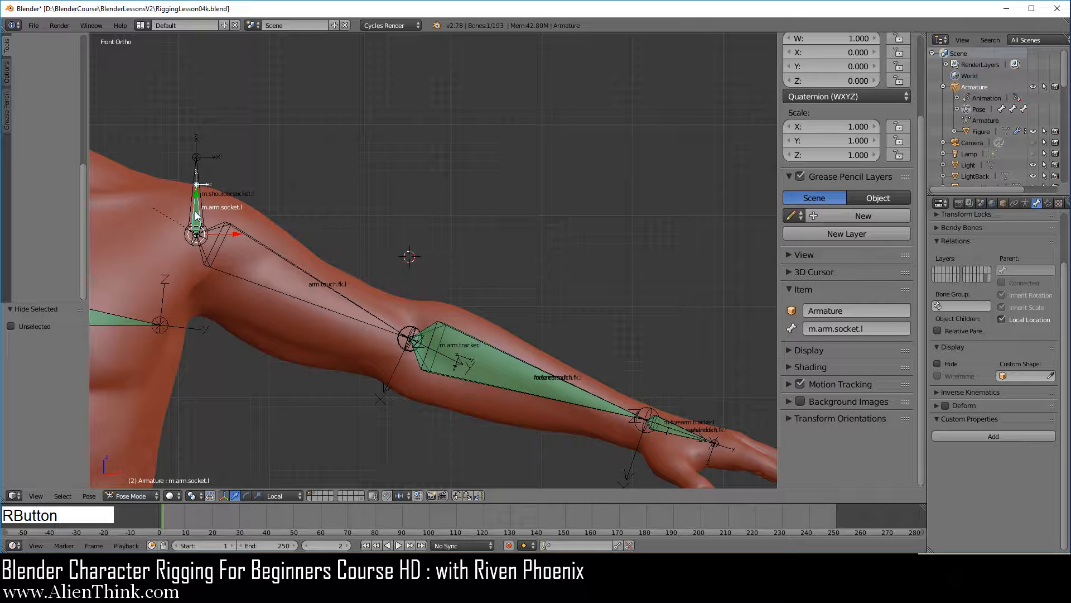
left_click(1048, 203)
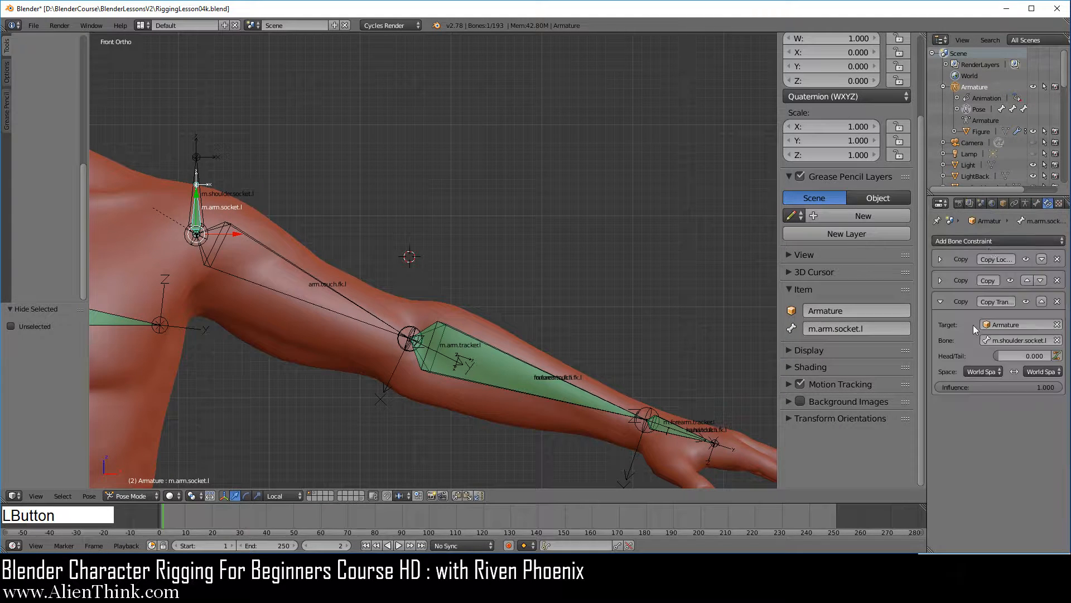
right_click(990, 386)
mouse_move(990, 386)
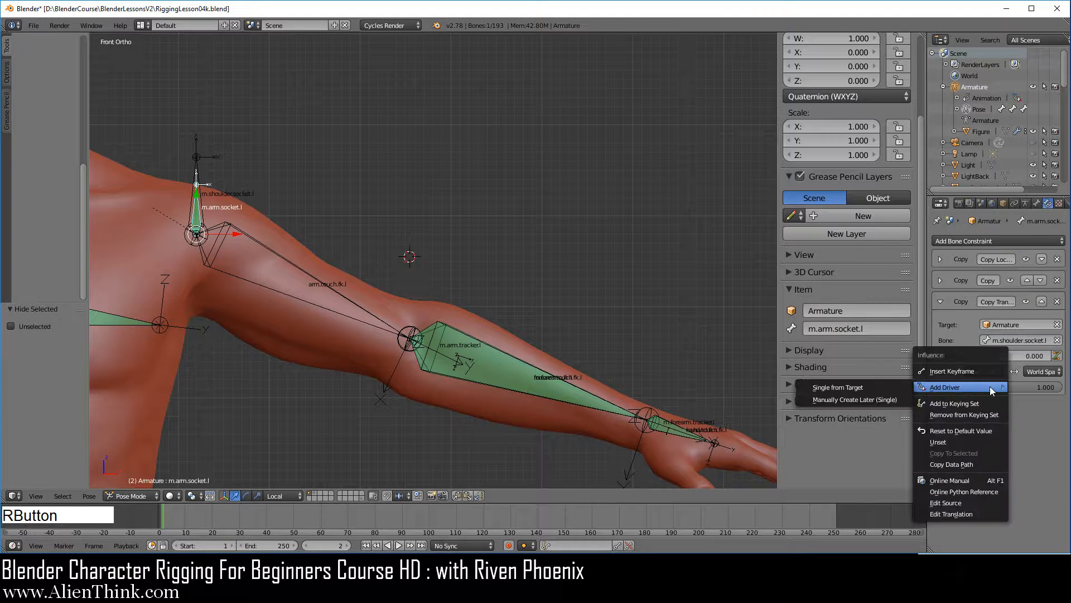
left_click(873, 397)
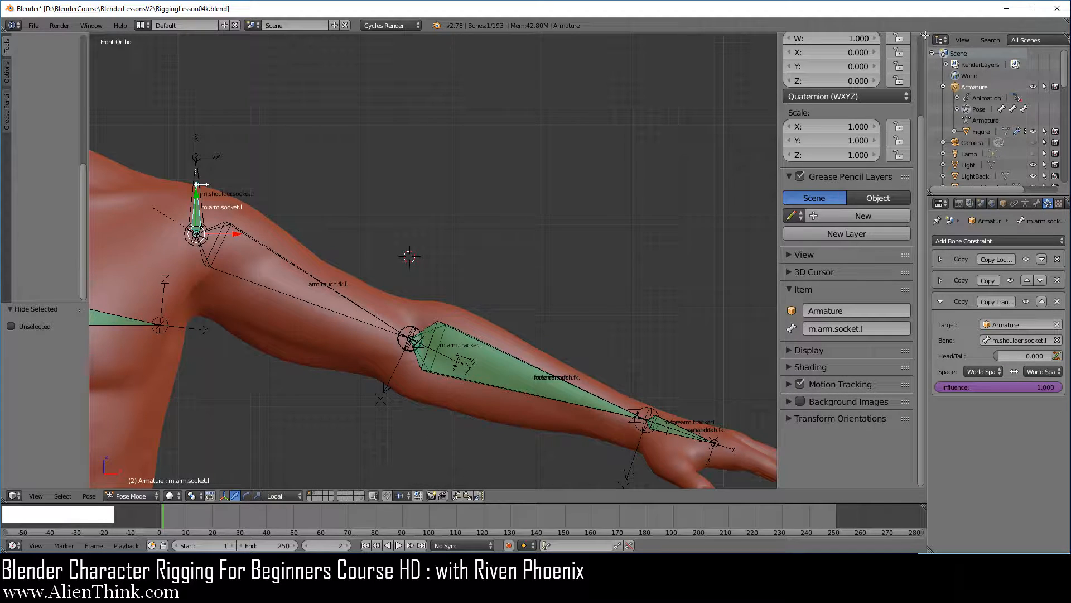
Split the 3D view and turn the new upper area into a Graph Editor in Drivers mode.
left_click_drag(923, 37, 351, 177)
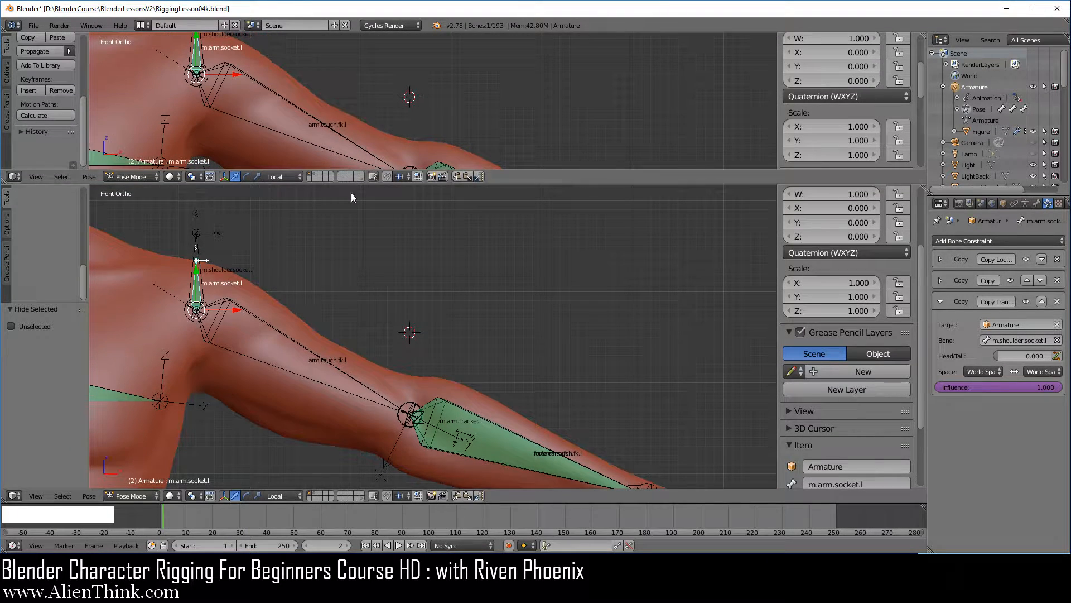
left_click(14, 177)
left_click(38, 219)
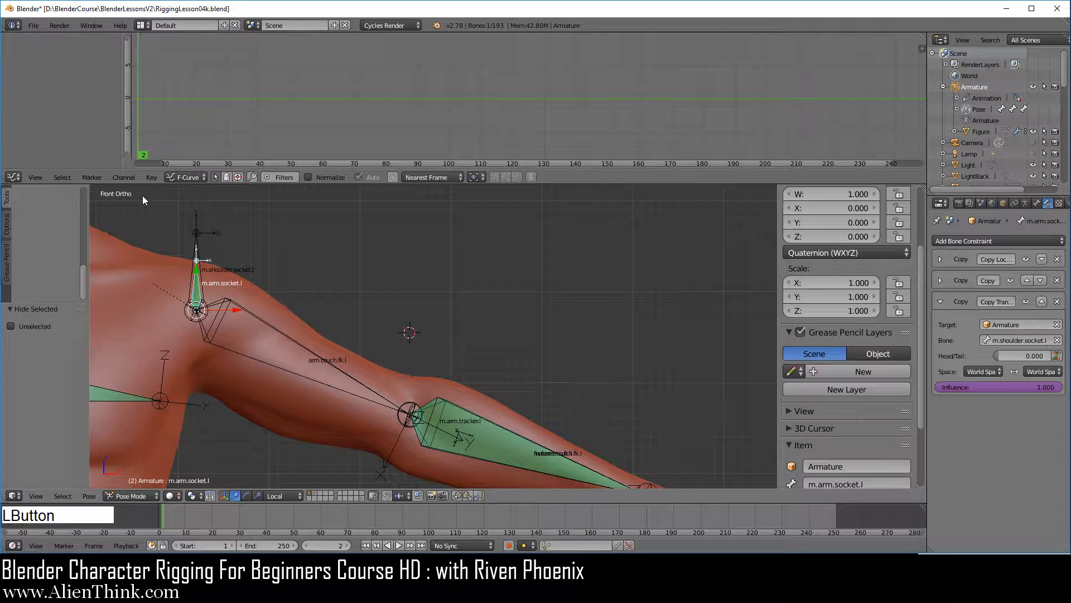
left_click(186, 176)
left_click(187, 153)
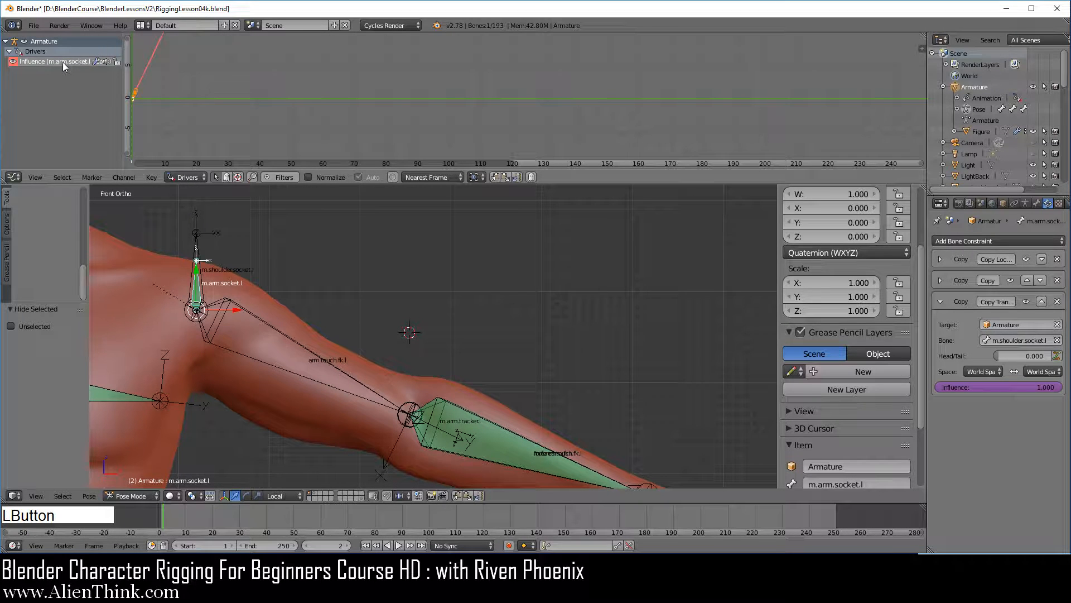
Make the influence driver's variable a Single Property on the Armature object, using the copied Arm.l Follow Chest path.
left_click(921, 48)
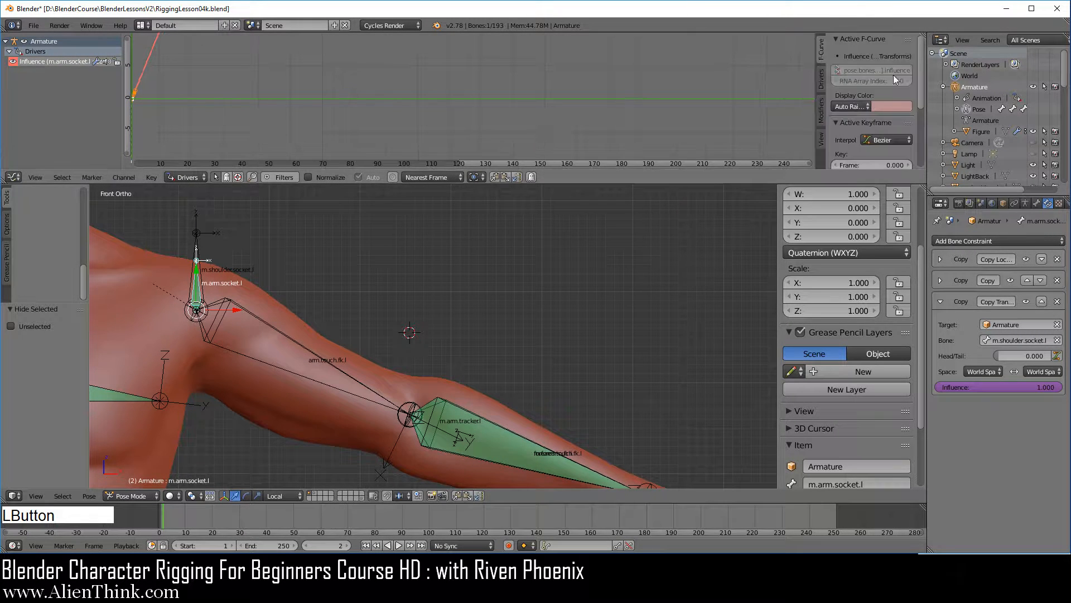
left_click(821, 83)
left_click_drag(816, 92, 593, 90)
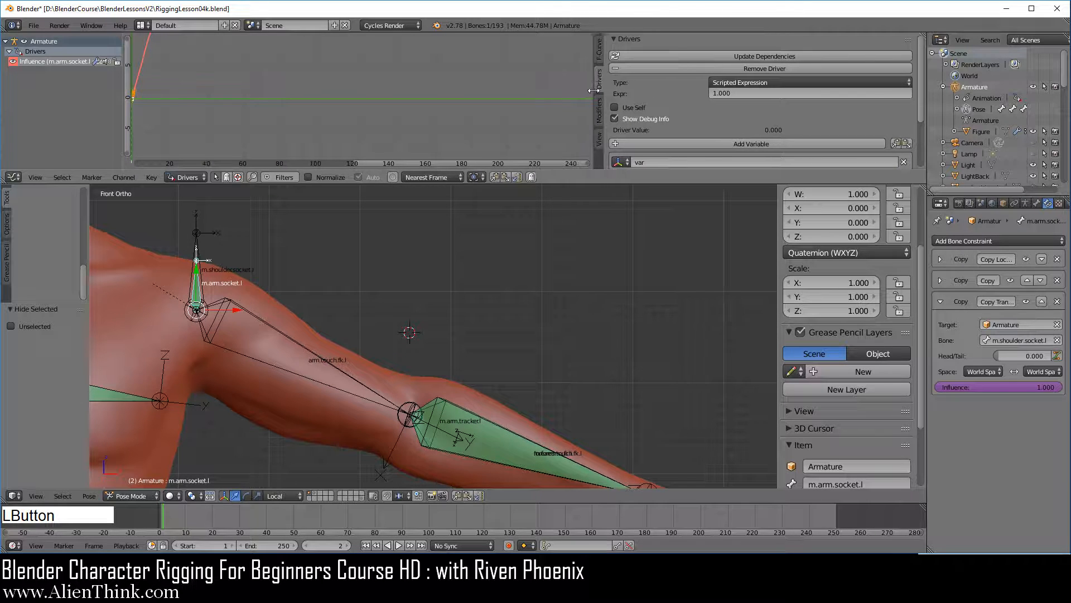
scroll(649, 104, "down", 3)
left_click(626, 94)
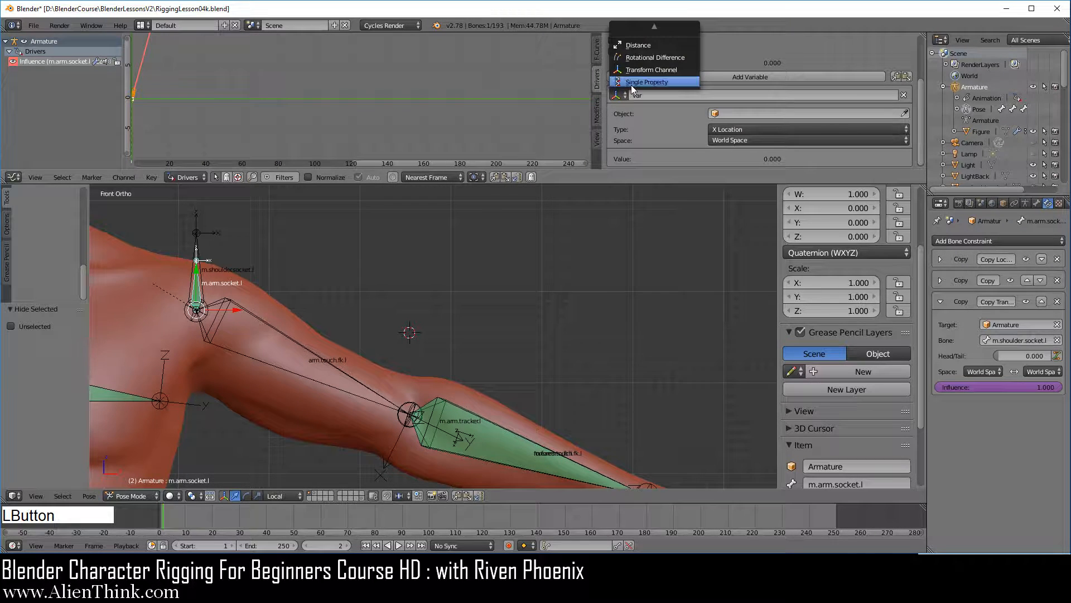
left_click(647, 82)
left_click(742, 113)
left_click(747, 128)
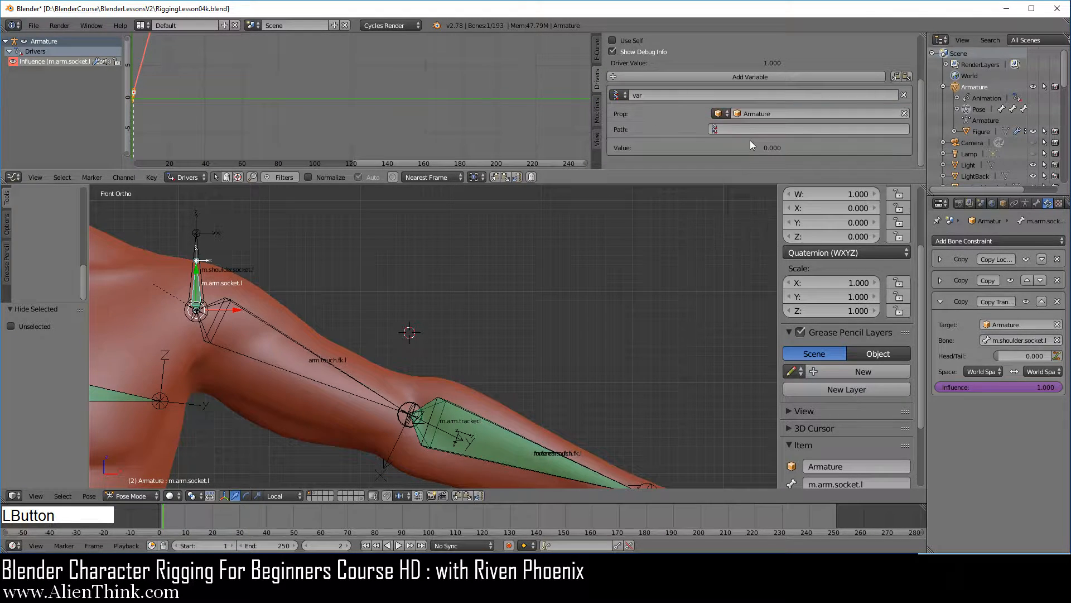
type("pose.bones[\"arm.touch.fk.l\"][\"Arm.l Follow Chest\"]")
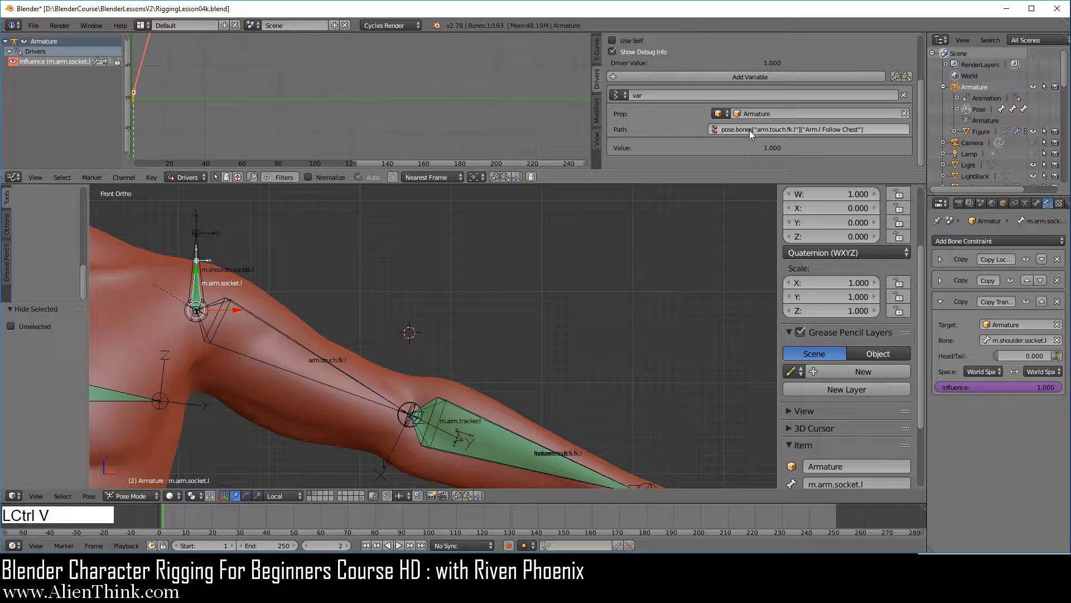
Set the driver type to Averaged Value and merge the Graph Editor area back into the 3D view.
scroll(749, 130, "up", 3)
left_click(748, 84)
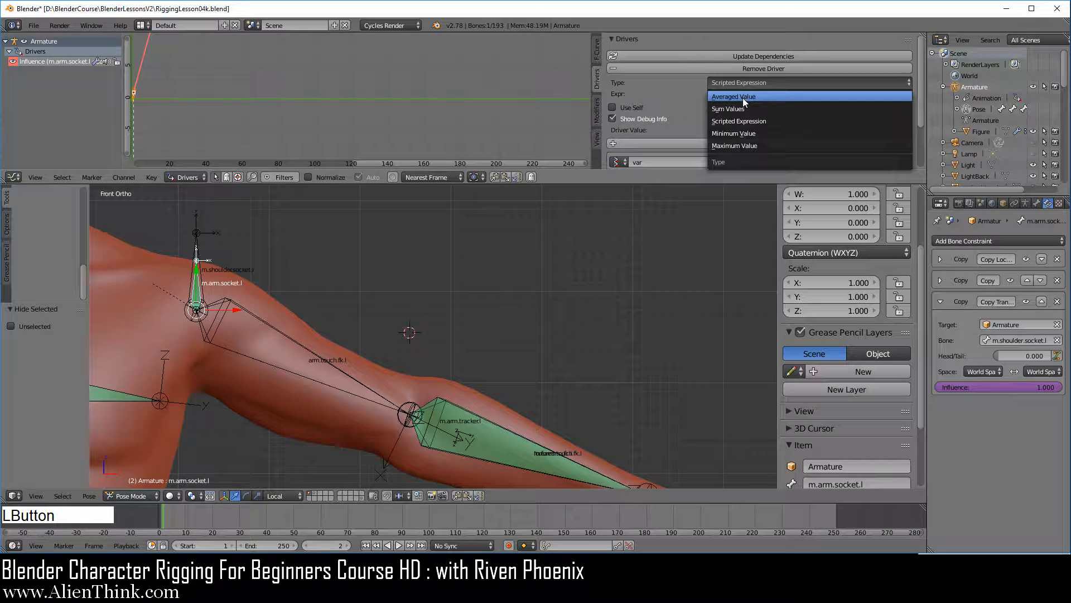
left_click(742, 98)
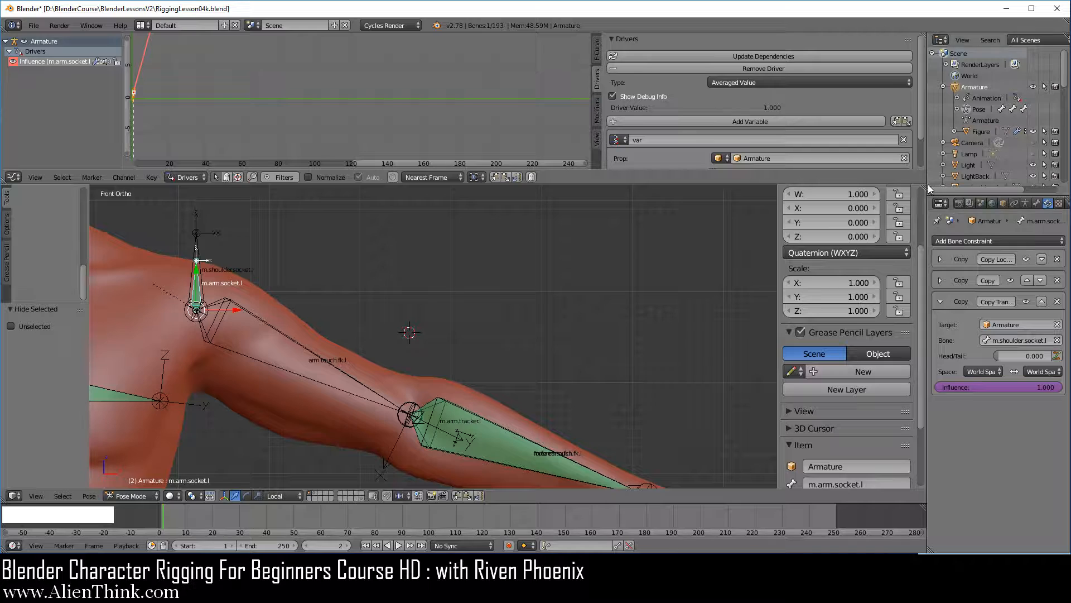
mouse_move(928, 184)
left_mouse_down()
mouse_move(926, 139)
mouse_move(919, 174)
left_mouse_up()
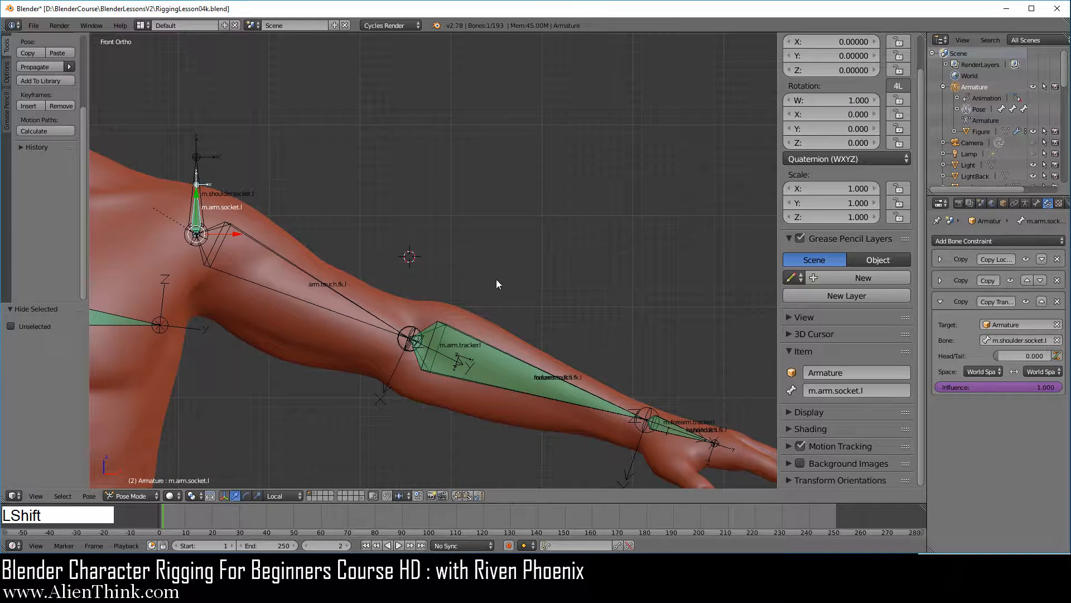
Test the left arm by rotating arm.touch.fk.l, then cancel the rotation.
middle_click_drag(497, 285, 675, 267, "shift")
right_click(483, 260)
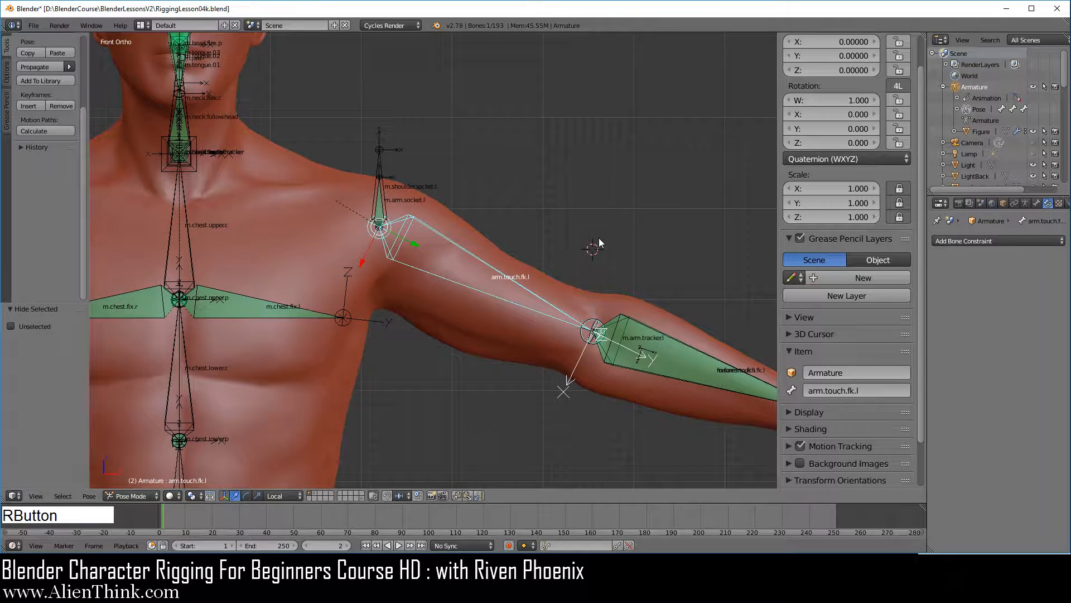
key("r")
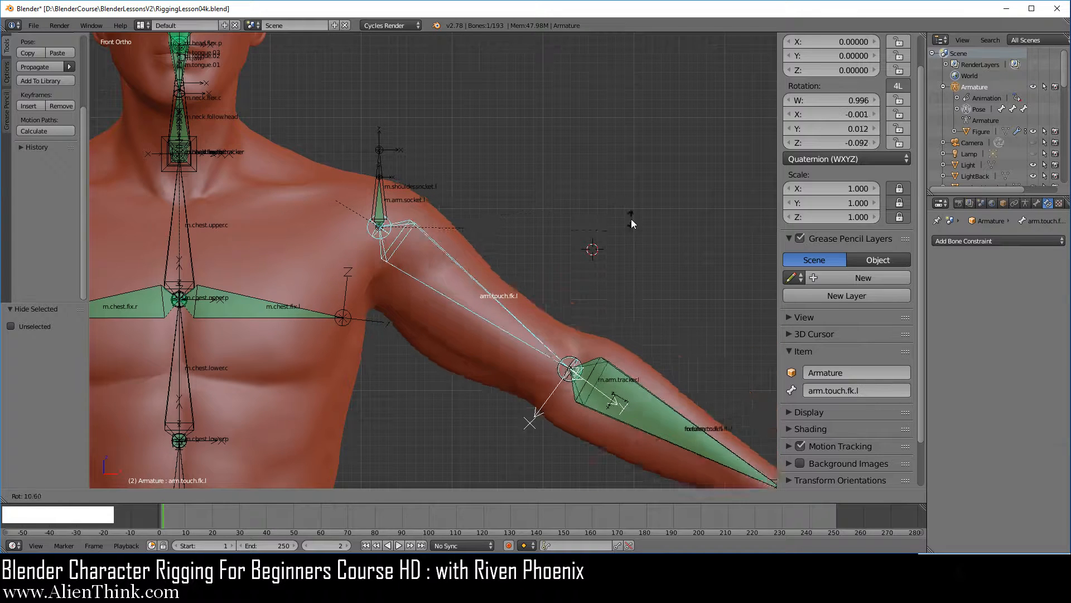
right_click(631, 218)
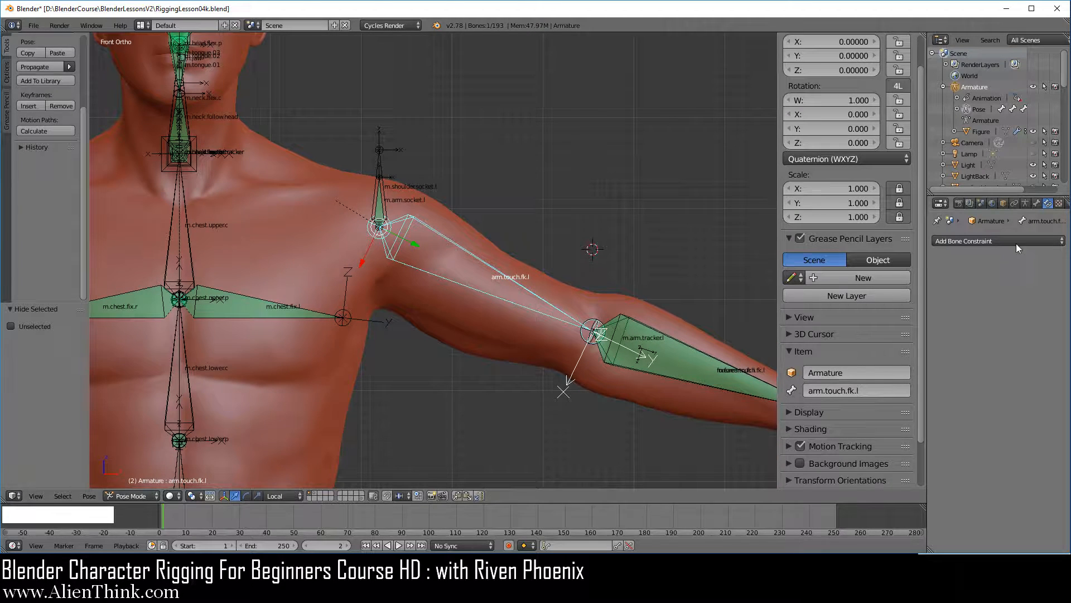
Show the first armature layer and rotate the chest.touch bone by about -13.8°.
left_click(1026, 204)
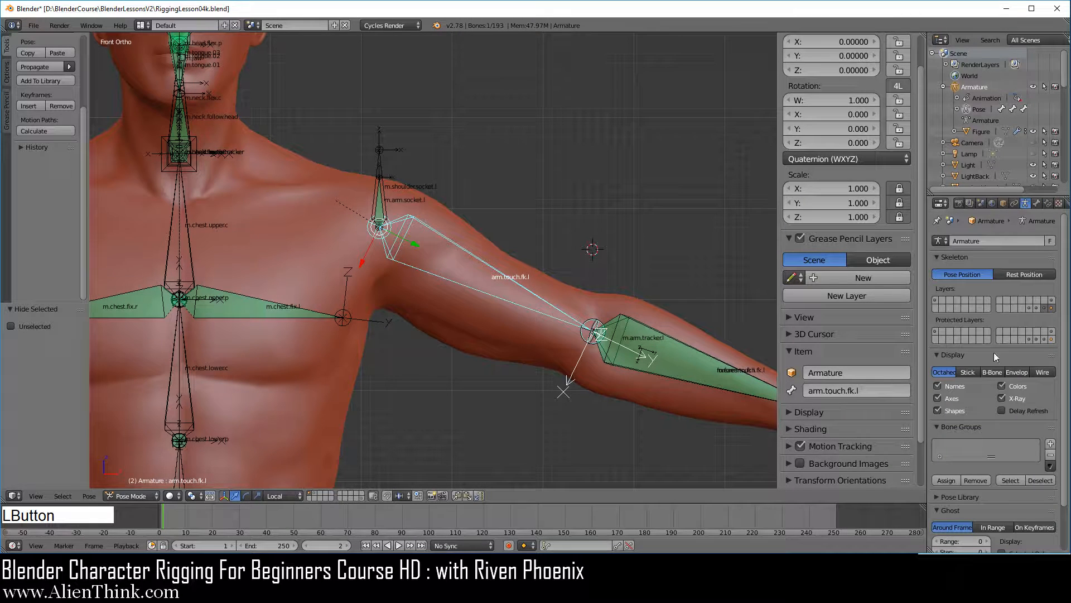
left_click(936, 300, "shift")
right_click(397, 363)
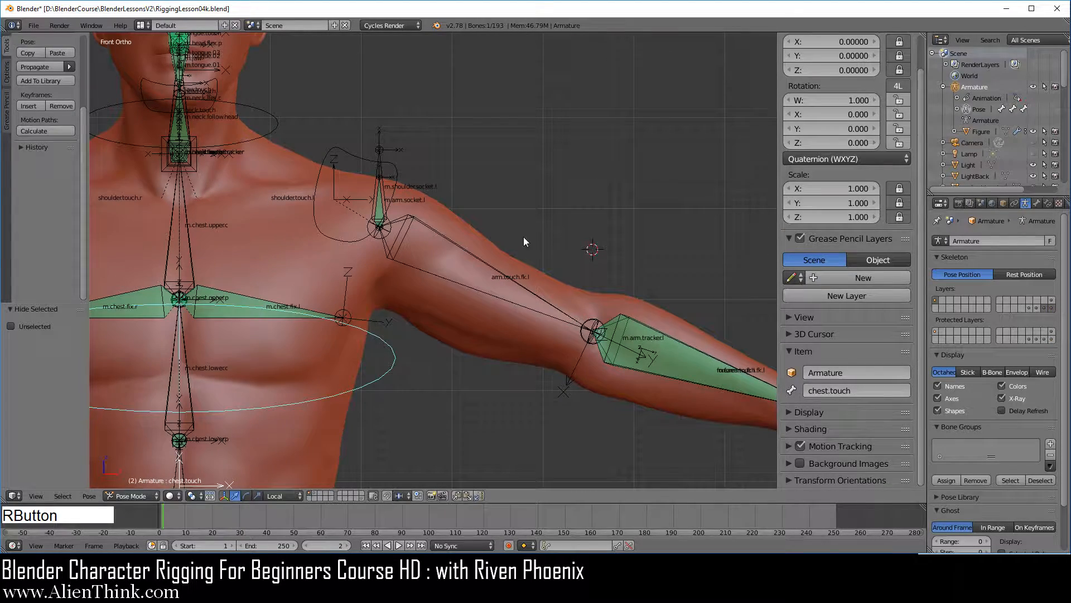
key("r")
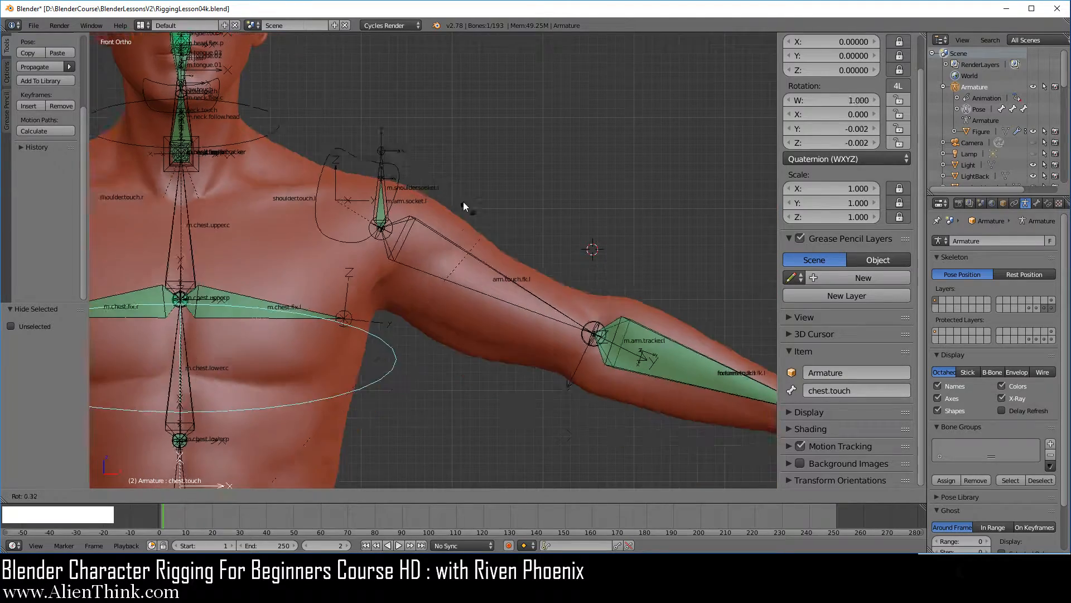
left_click(386, 180)
Lower the Arm.l Follow Chest property on arm.touch.fk.l to its minimum.
right_click(386, 184)
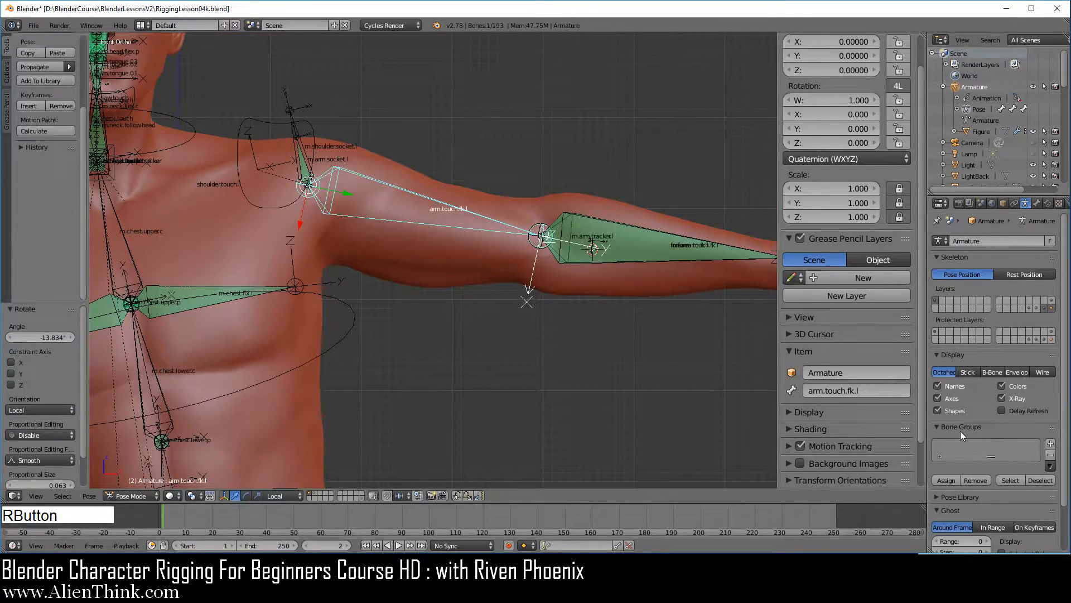
scroll(913, 404, "down", 2)
left_click_drag(888, 468, 518, 370)
Test how the arm follows the chest by rotating chest.touch, then cancel the rotation.
right_click(353, 319)
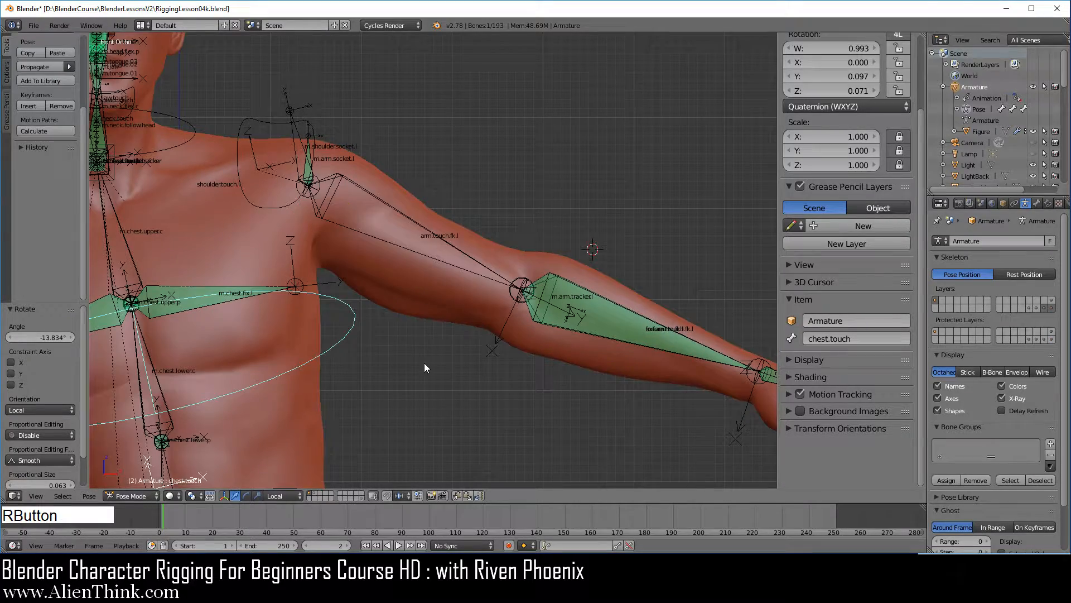
scroll(424, 363, "down", 3)
key("r")
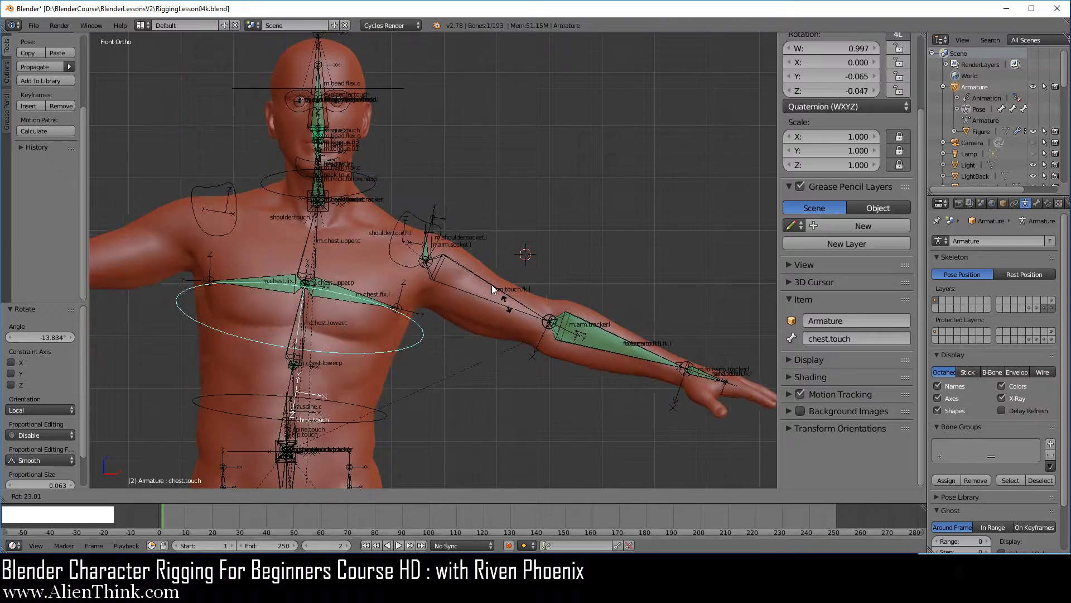
right_click(497, 303)
scroll(446, 262, "up", 3)
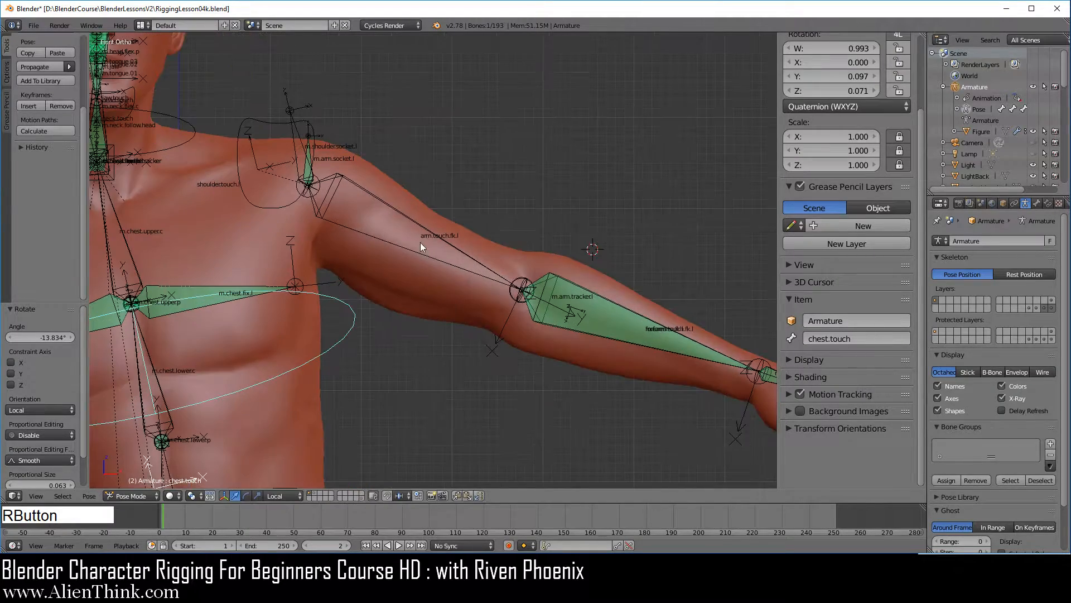
Set the Arm.l Follow Chest property on arm.touch.fk.l to 1.000 and clear the pose rotation of all bones.
right_click(389, 202)
left_click_drag(883, 472, 942, 473)
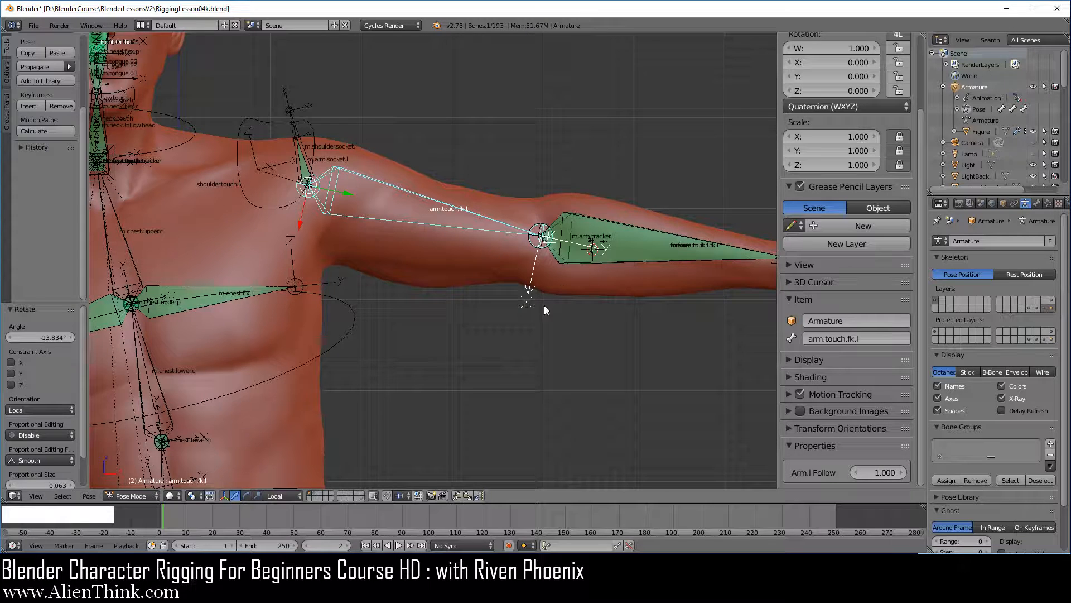
key("a")
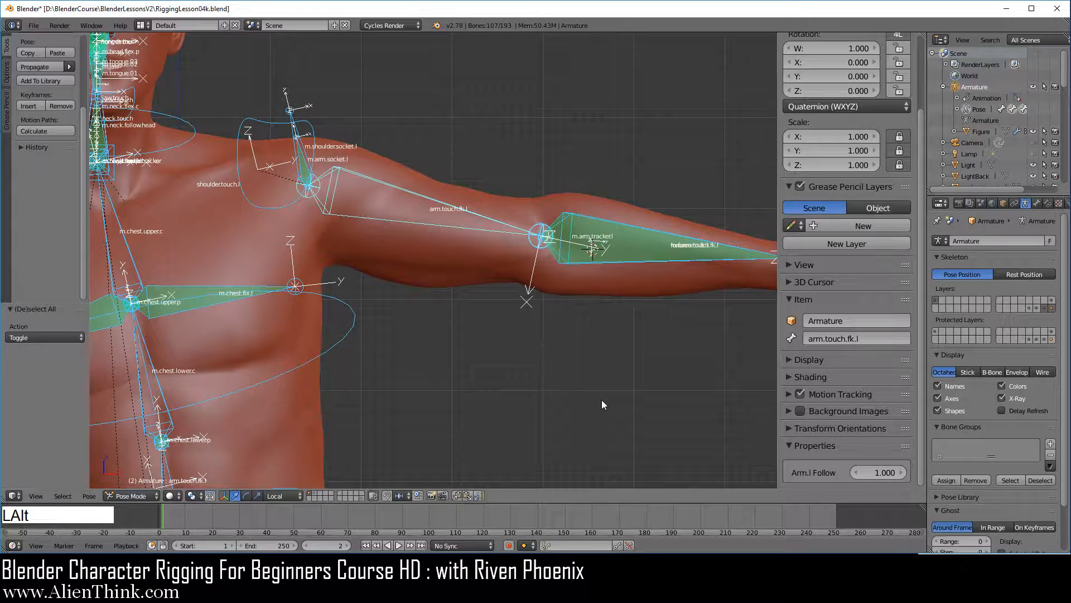
key("alt+r")
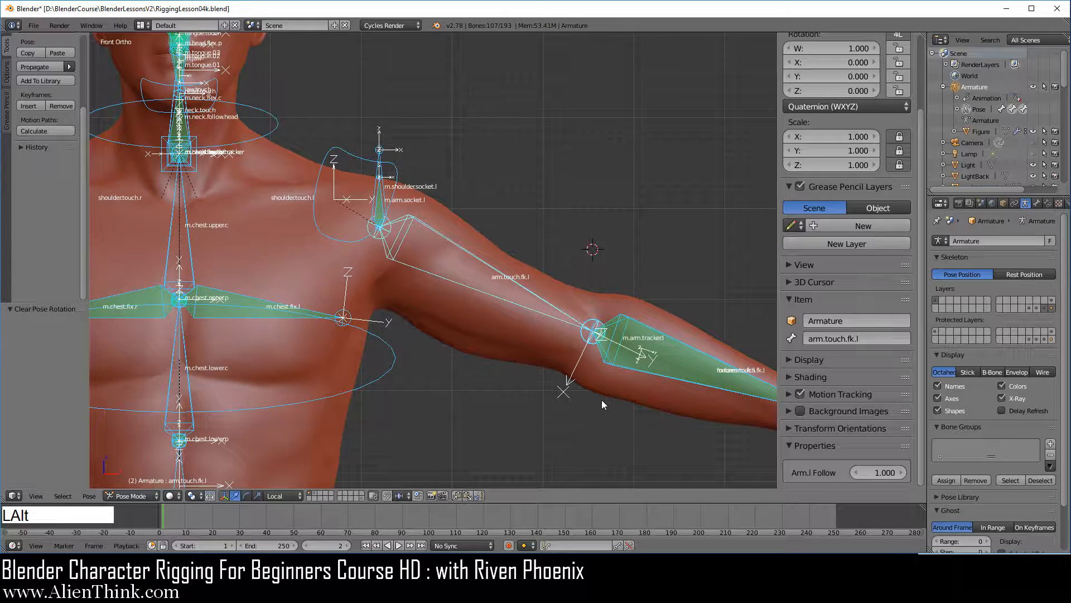
Reveal the hidden bones, deselect everything and hide armature layer 31 containing the mechanism bones.
key("alt+h")
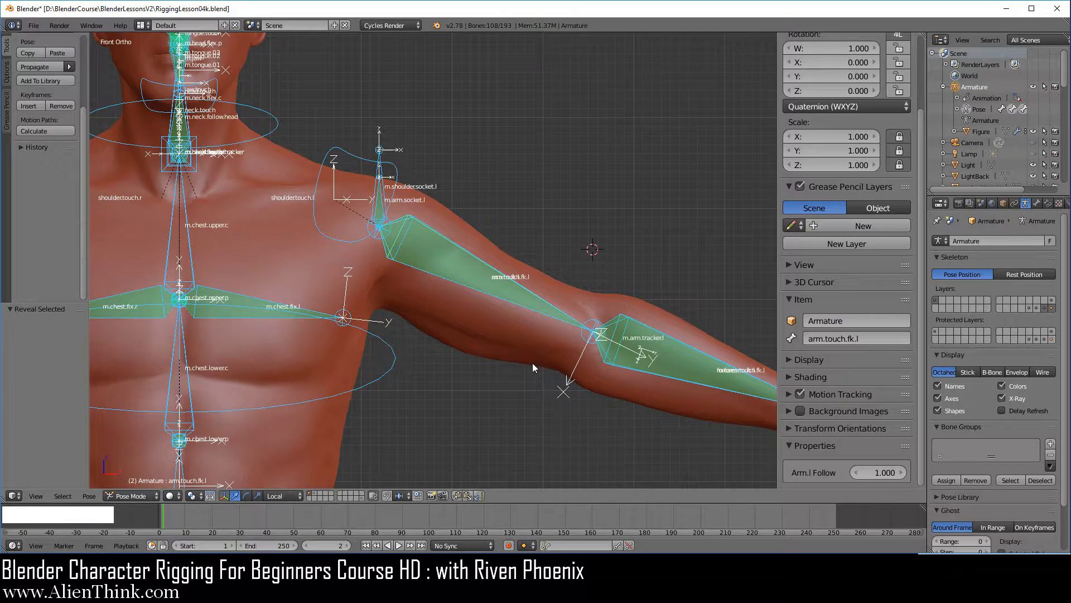
key("a")
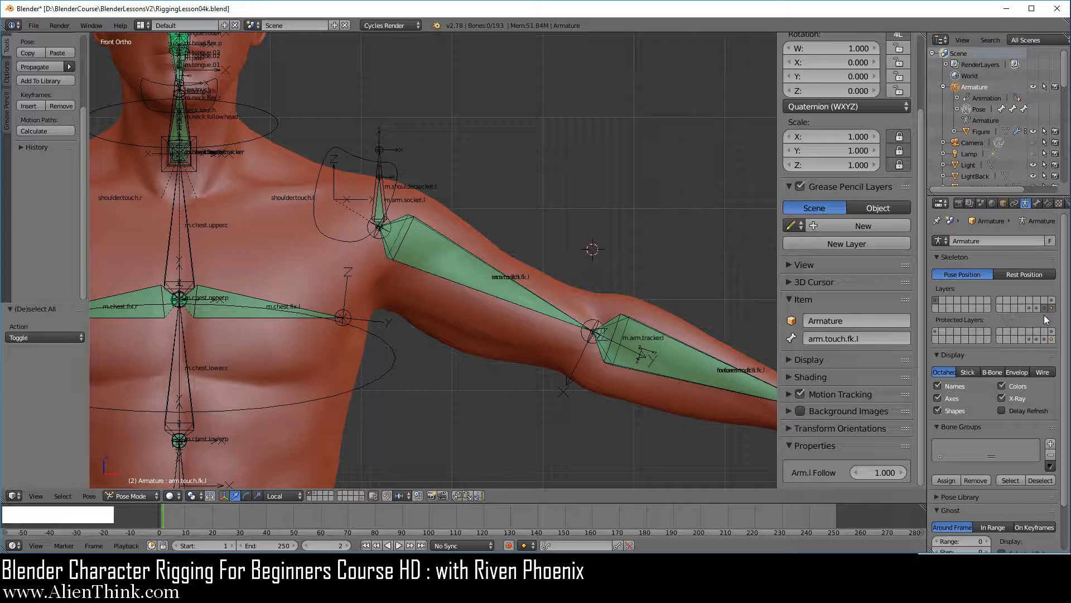
key("shift")
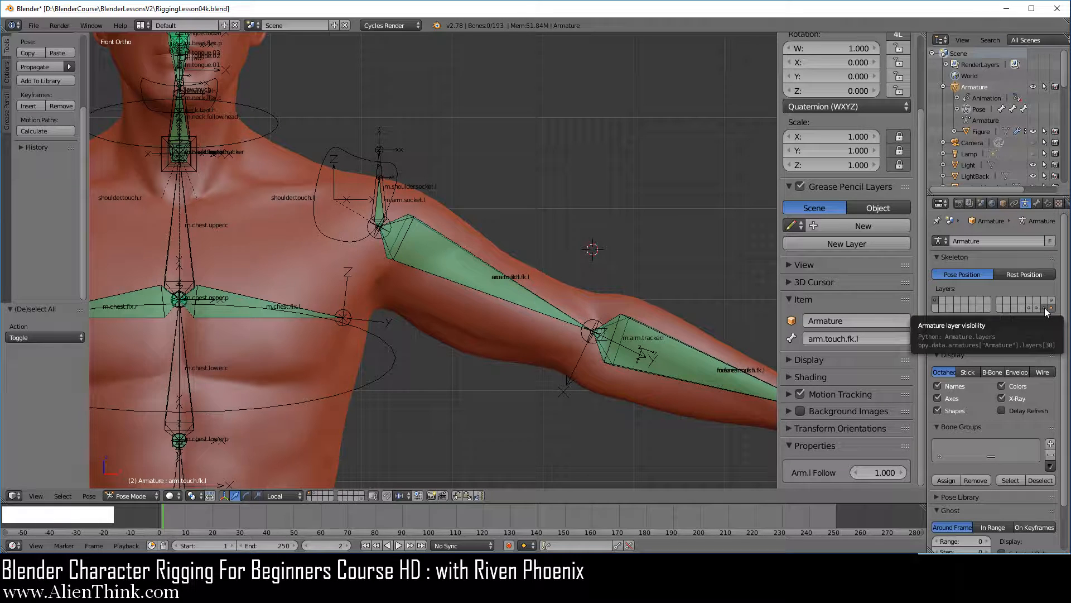
left_click(1047, 308, "shift")
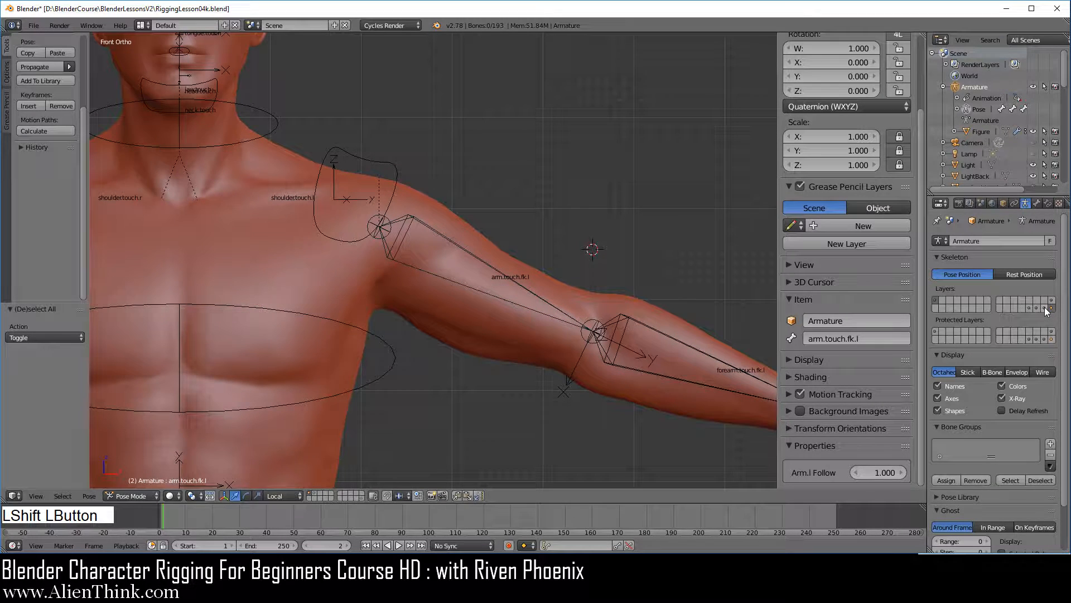
middle_click_drag(560, 316, 517, 305, "shift")
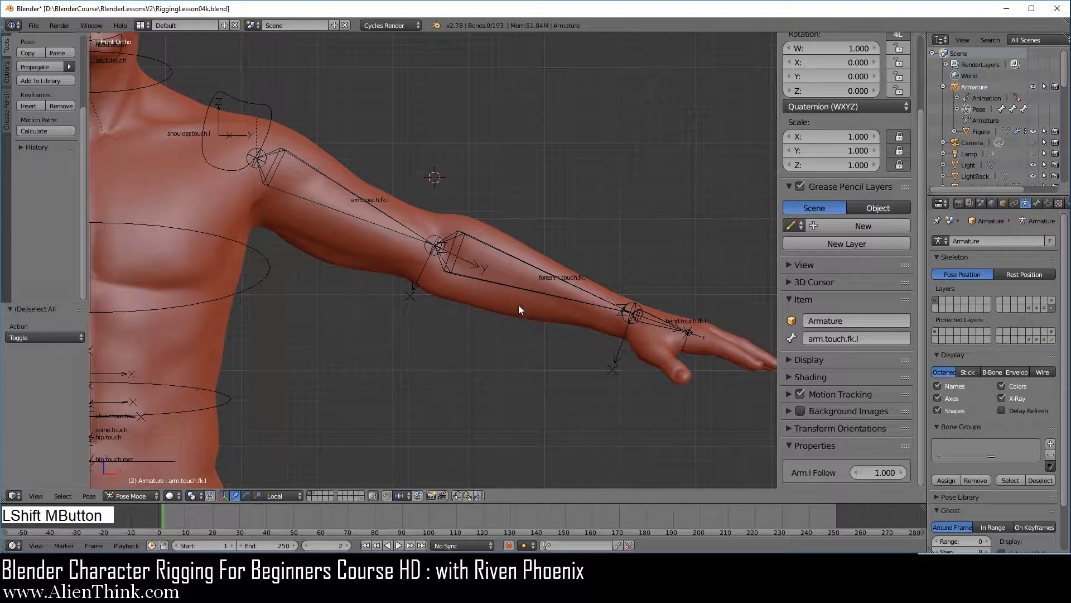
right_click(380, 215)
right_click(523, 260, "shift")
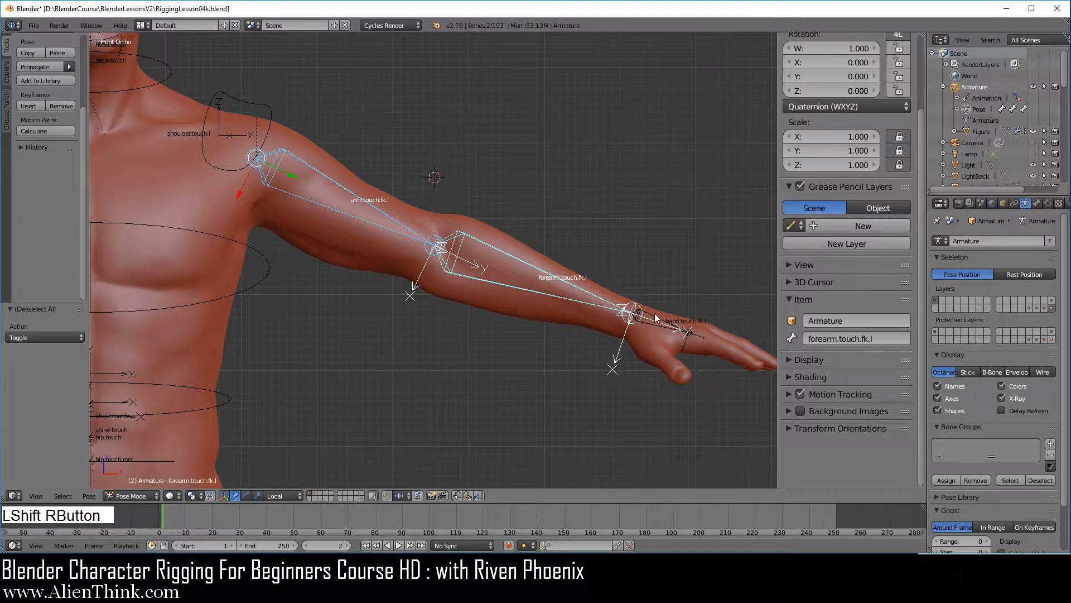
right_click(657, 312, "shift")
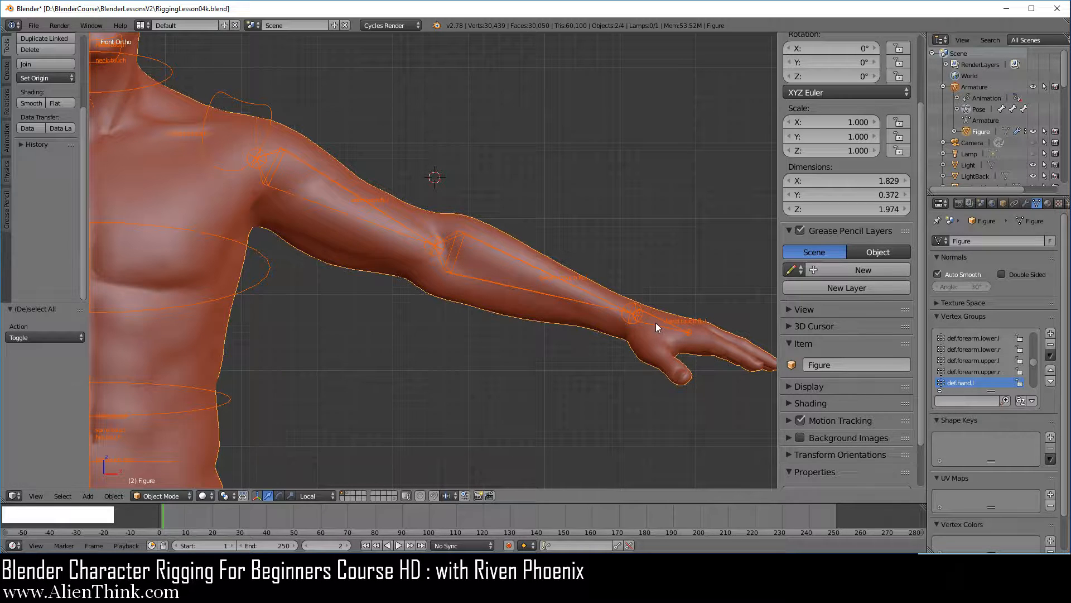
Make the Figure mesh unselectable and move arm.touch.fk.l, forearm.touch.fk.l and hand.touch.fk.l to the first bone layer.
right_click(326, 177)
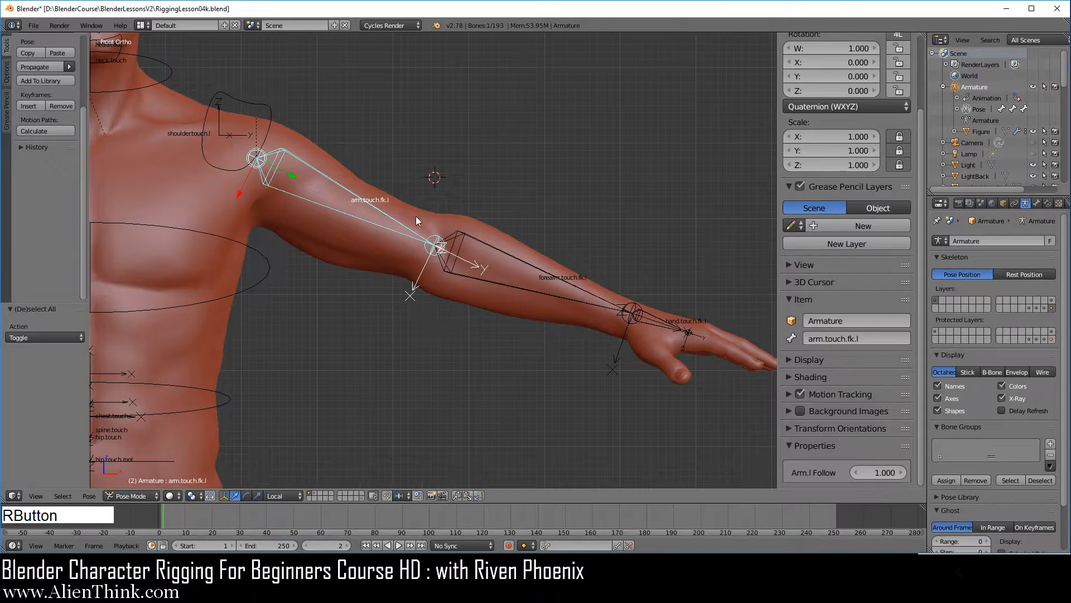
left_click(1046, 133)
right_click(569, 303, "shift")
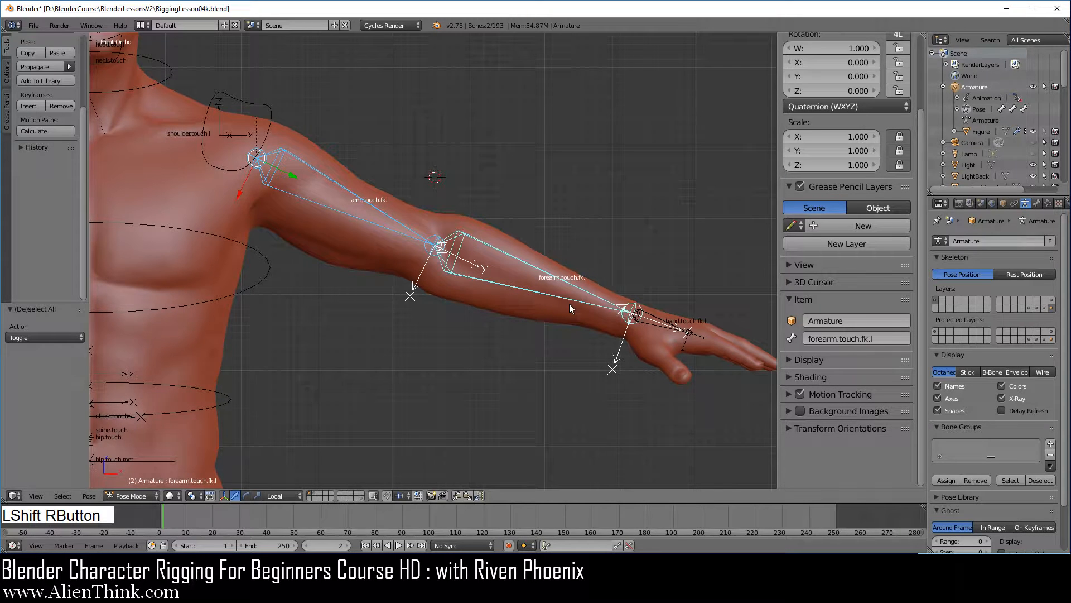
right_click(652, 319, "shift")
key("m")
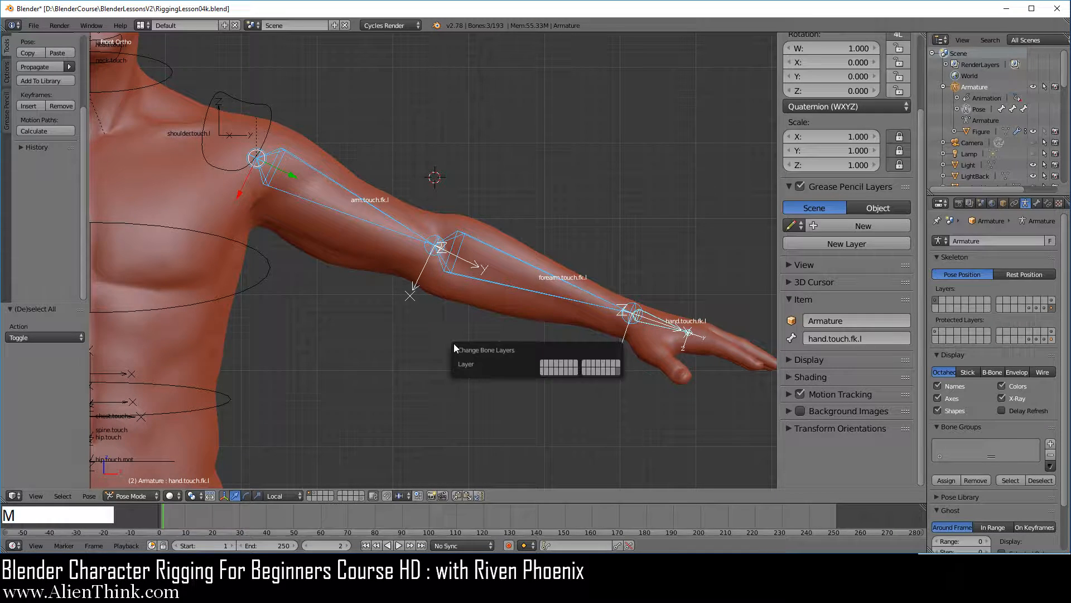
left_click(543, 365)
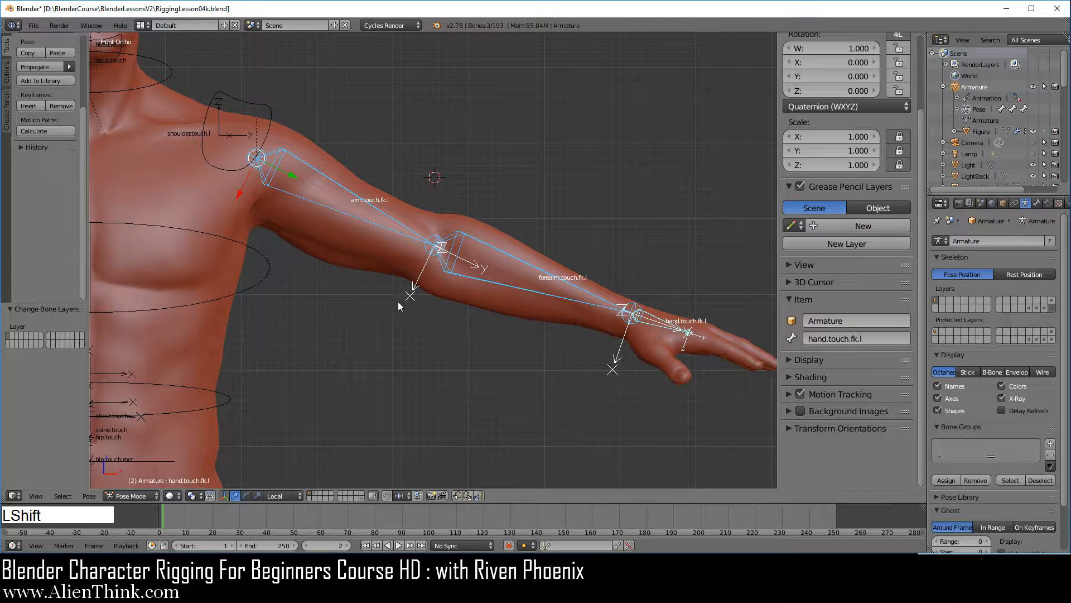
Snap the 3D cursor to the arm.touch.fk.l bone and add a mesh circle there.
middle_click_drag(398, 301, 433, 342, "shift")
scroll(412, 323, "up", 2)
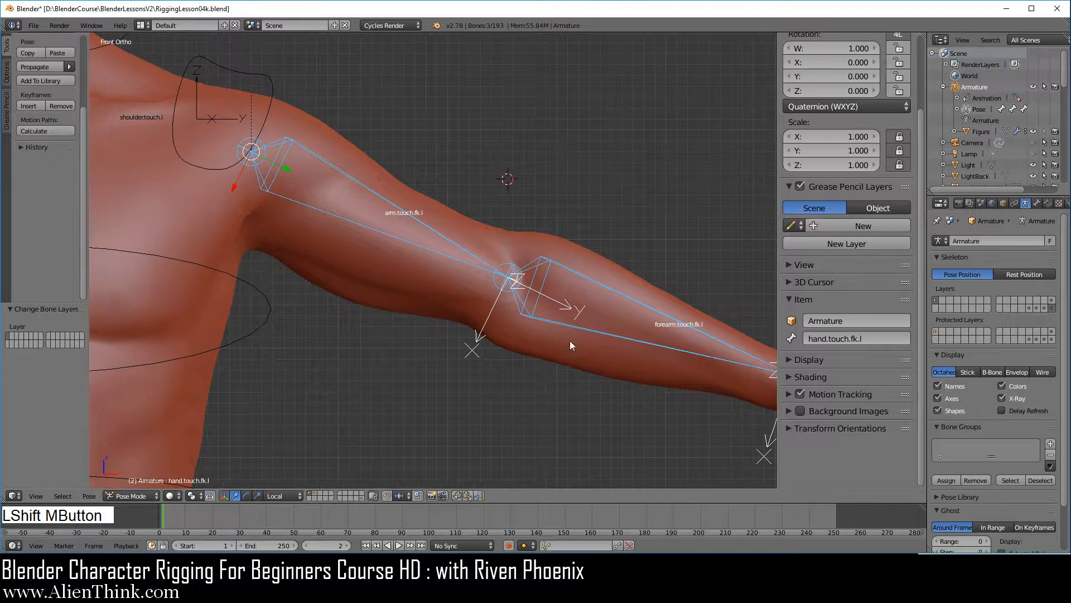
right_click(367, 193)
key("shift+s")
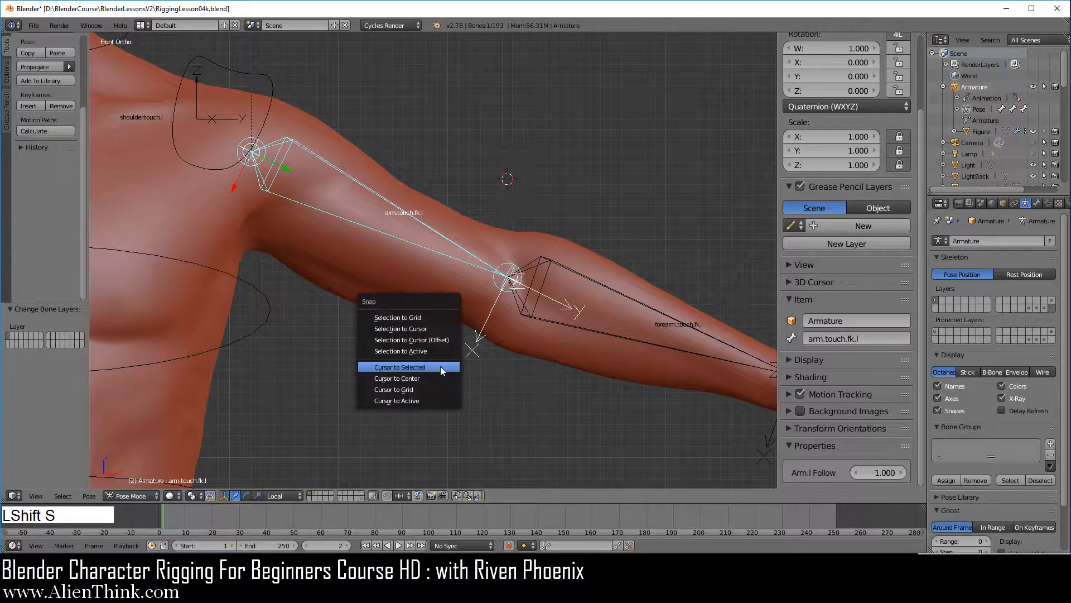
left_click(440, 366)
key("shift+a")
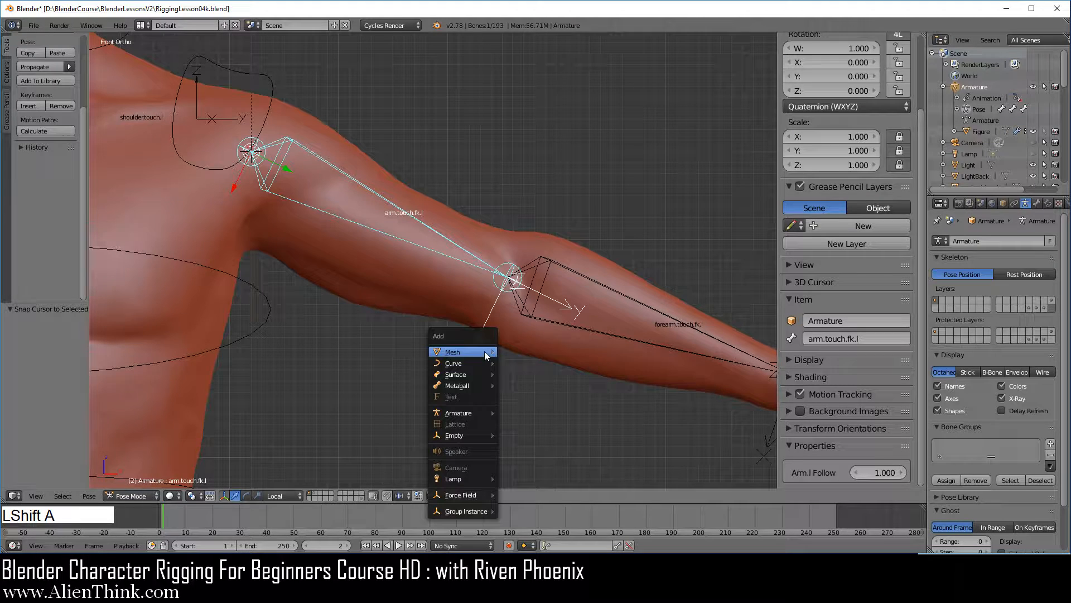
mouse_move(485, 351)
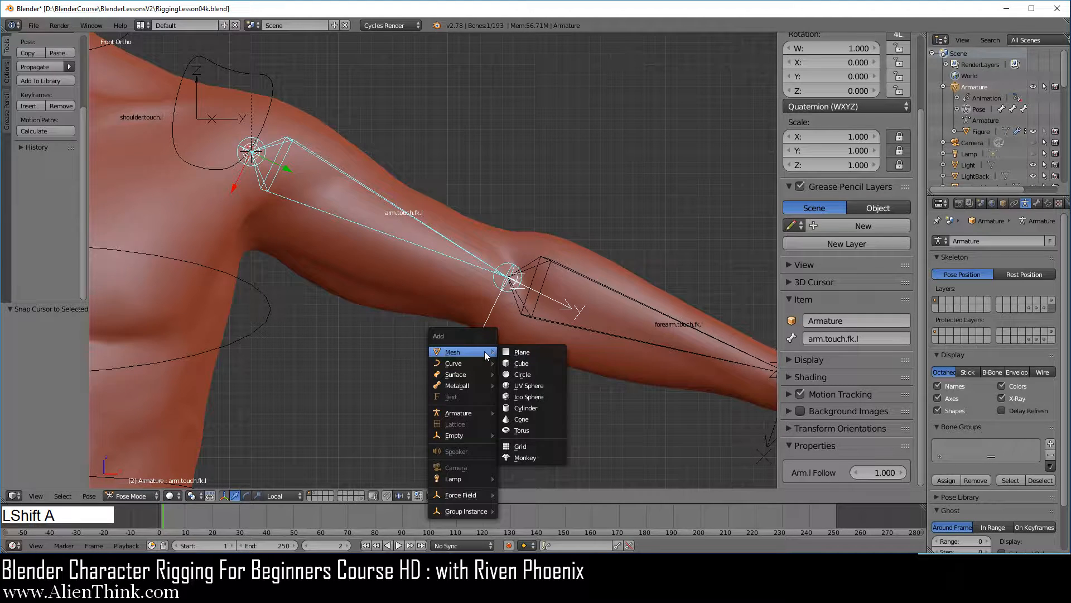
left_click(543, 369)
Add a Copy Transforms constraint to the circle with the arm.touch.fk.l bone as its target.
scroll(436, 290, "down", 2)
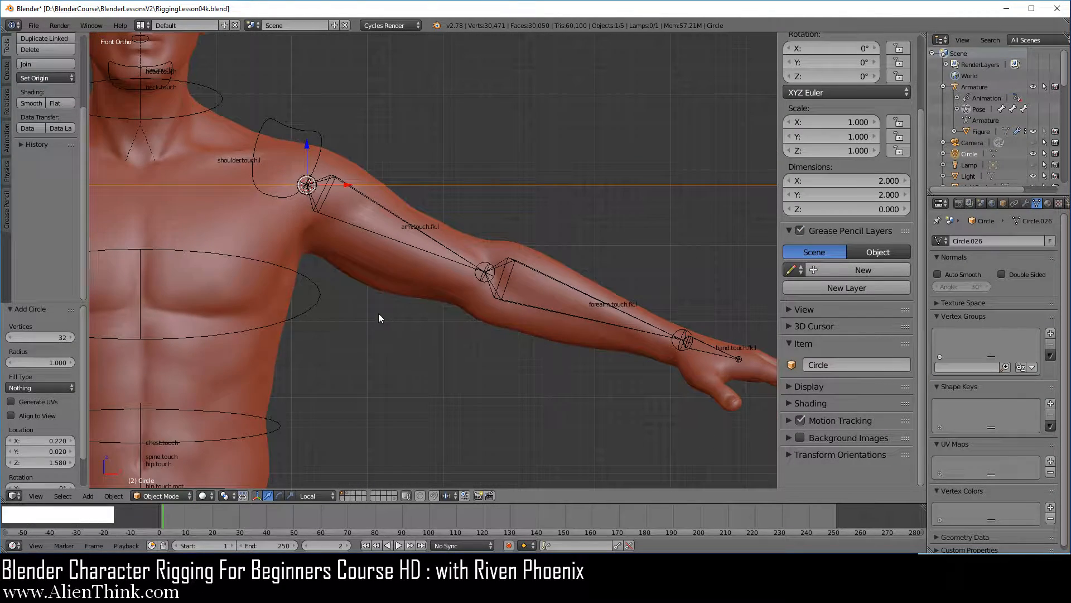
middle_click_drag(379, 314, 389, 326)
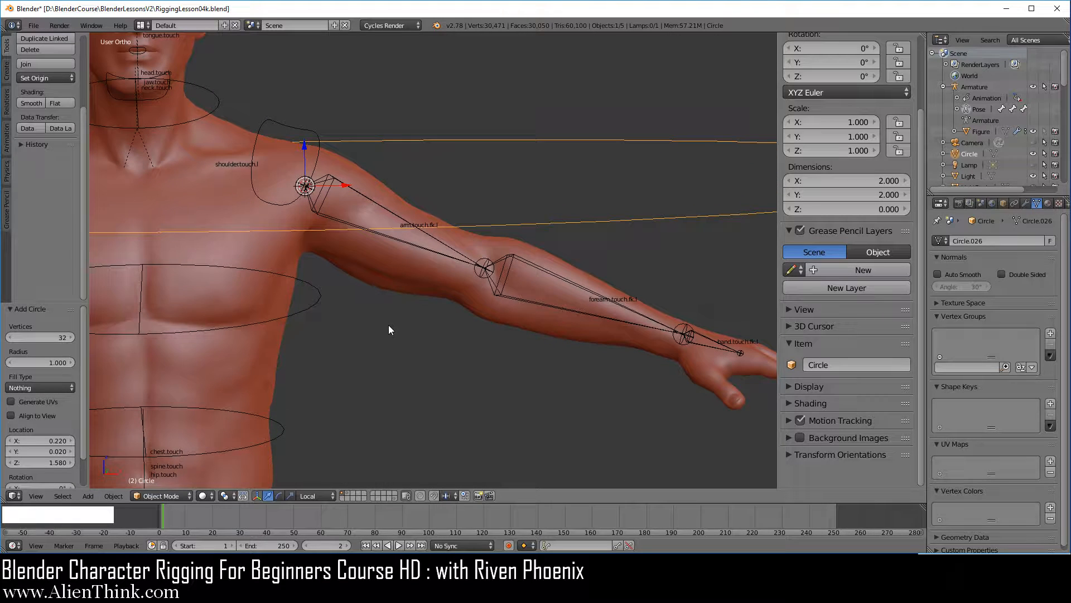
right_click(364, 195)
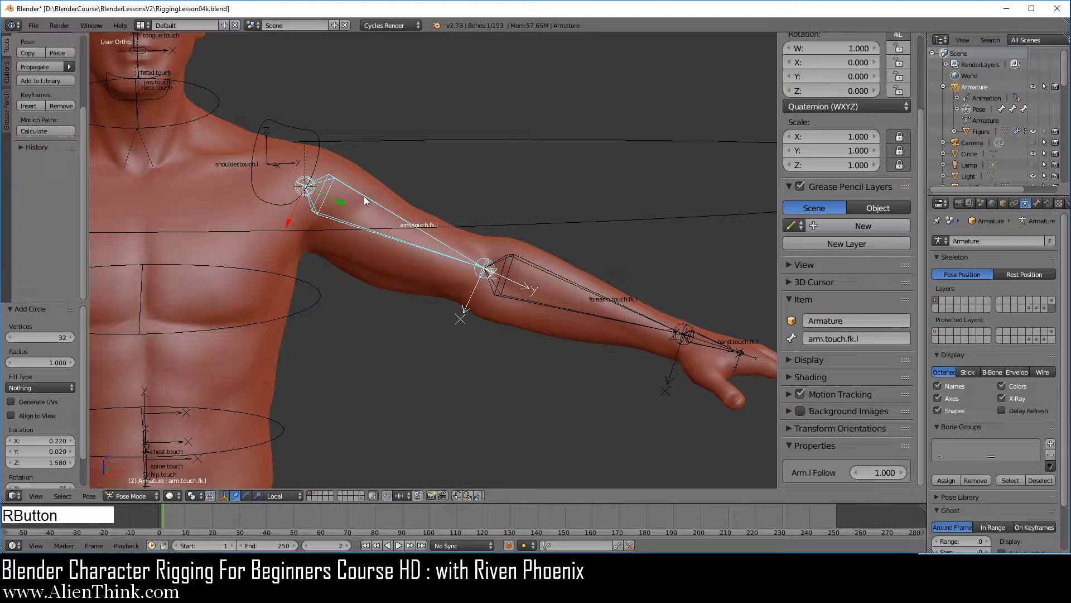
right_click(510, 227, "shift")
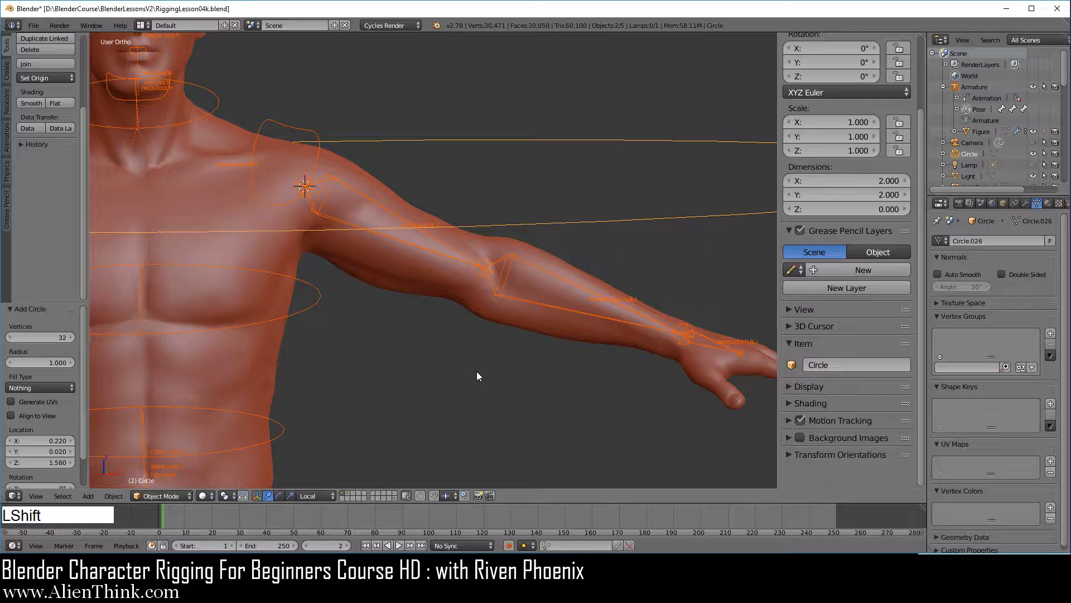
key("ctrl+shift+c")
left_click(477, 373)
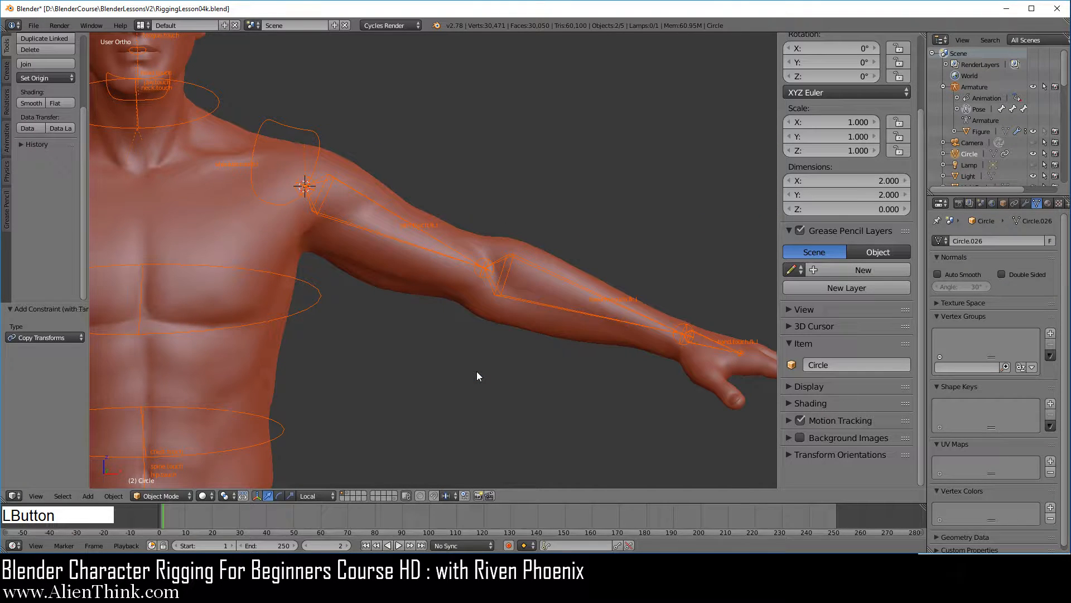
Apply the circle's visual transform and delete its Copy Transforms constraint.
scroll(477, 371, "down", 6)
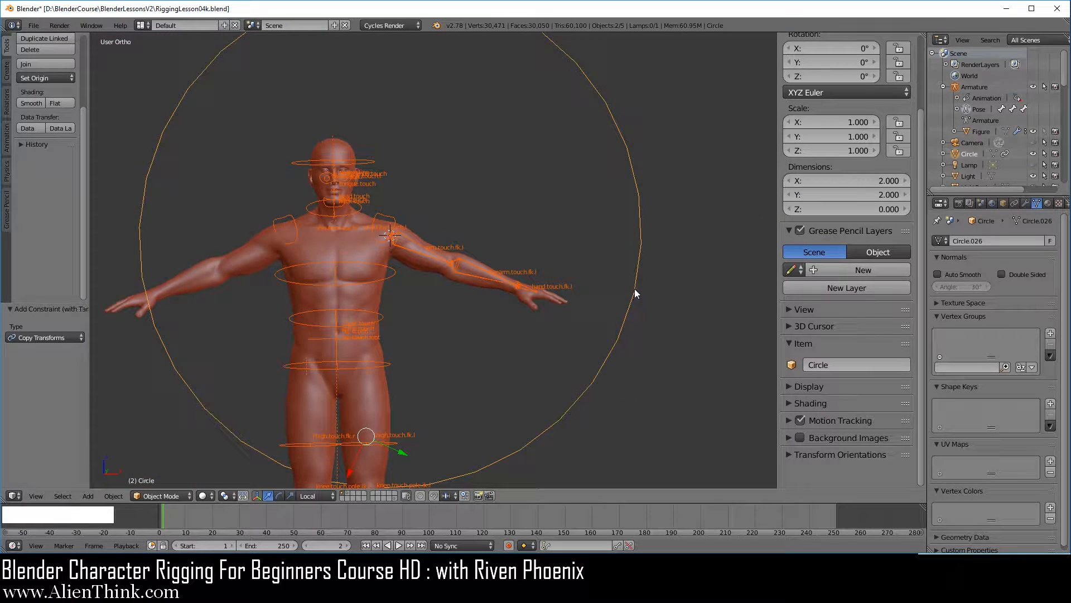
right_click(635, 290)
key("ctrl+a")
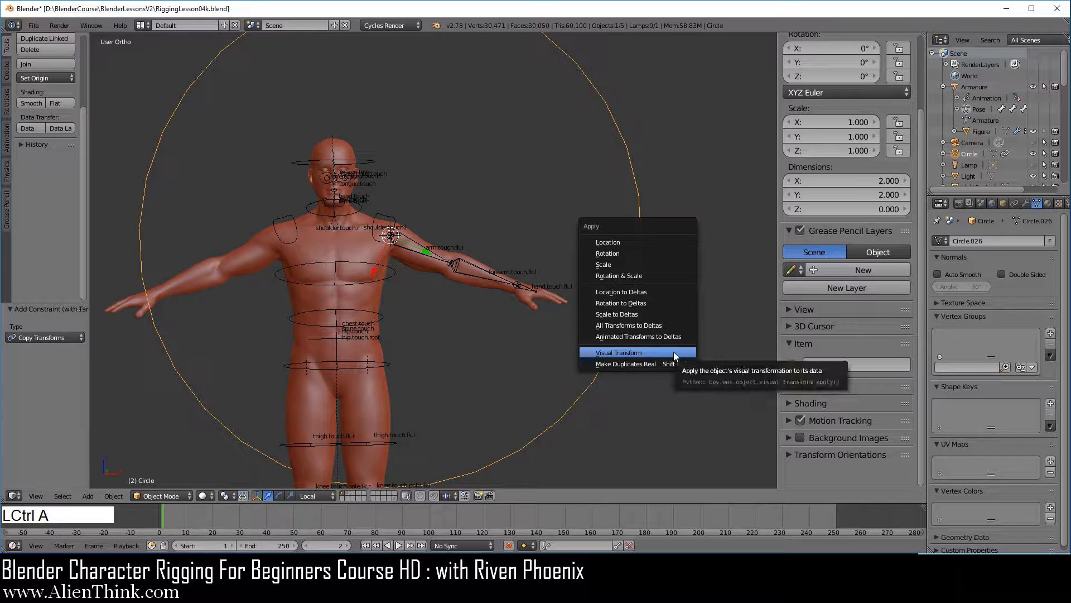
left_click(674, 353)
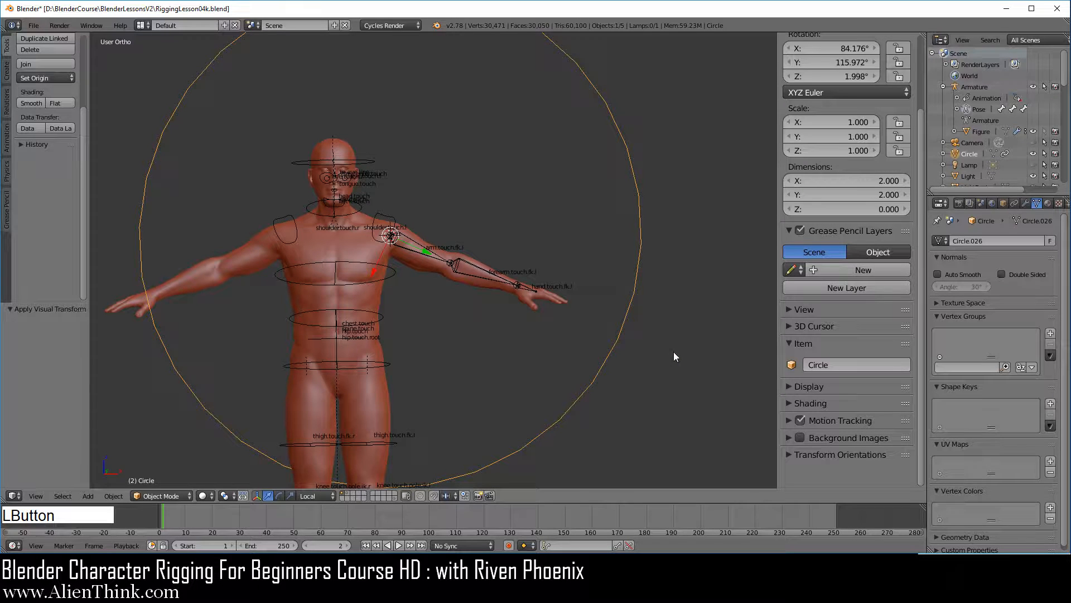
left_click(1015, 203)
left_click(1040, 260)
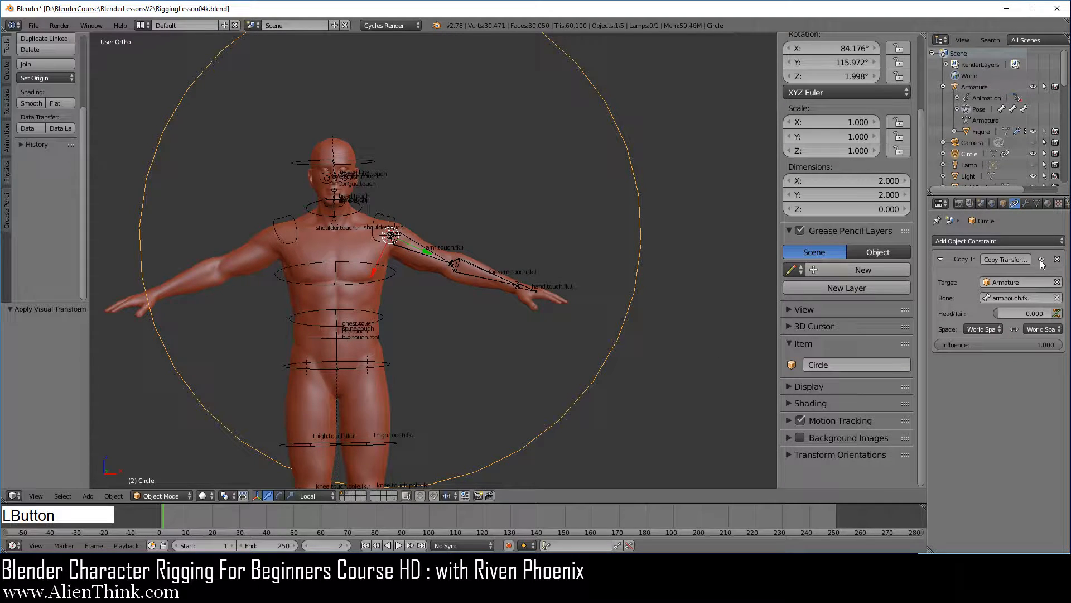
left_click(1057, 259)
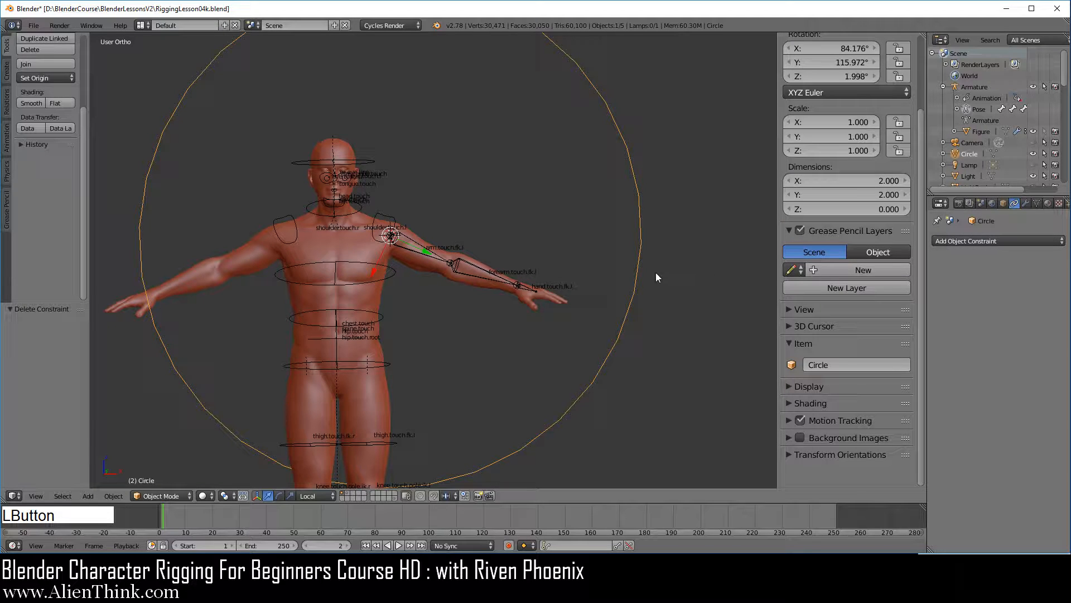
Rename the circle object as w.arm.touch.fk.l.
left_click(848, 364)
type("w.arm.touch.fk.l")
key("Return")
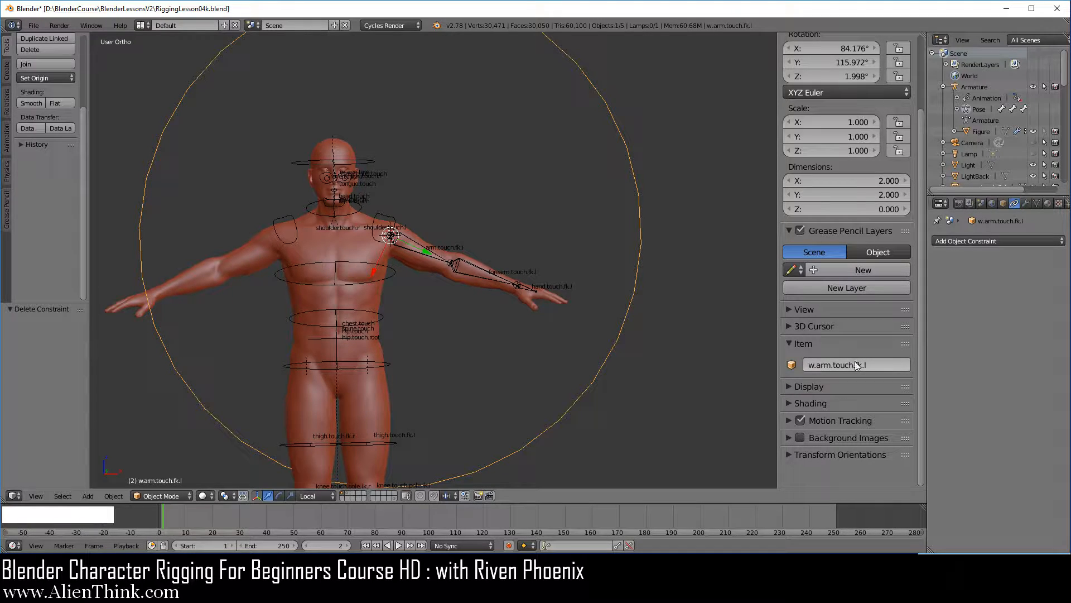
Assign w.arm.touch.fk.l as the custom shape of the arm.touch.fk.l bone by copying the circle's name.
key("ctrl+c")
scroll(460, 305, "up", 5)
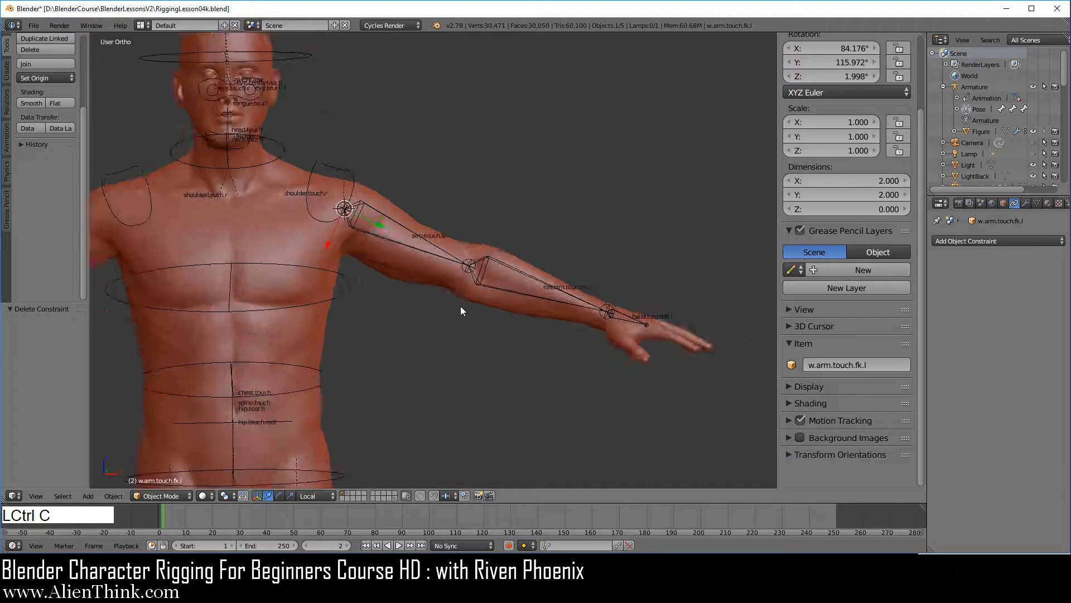
right_click(393, 213)
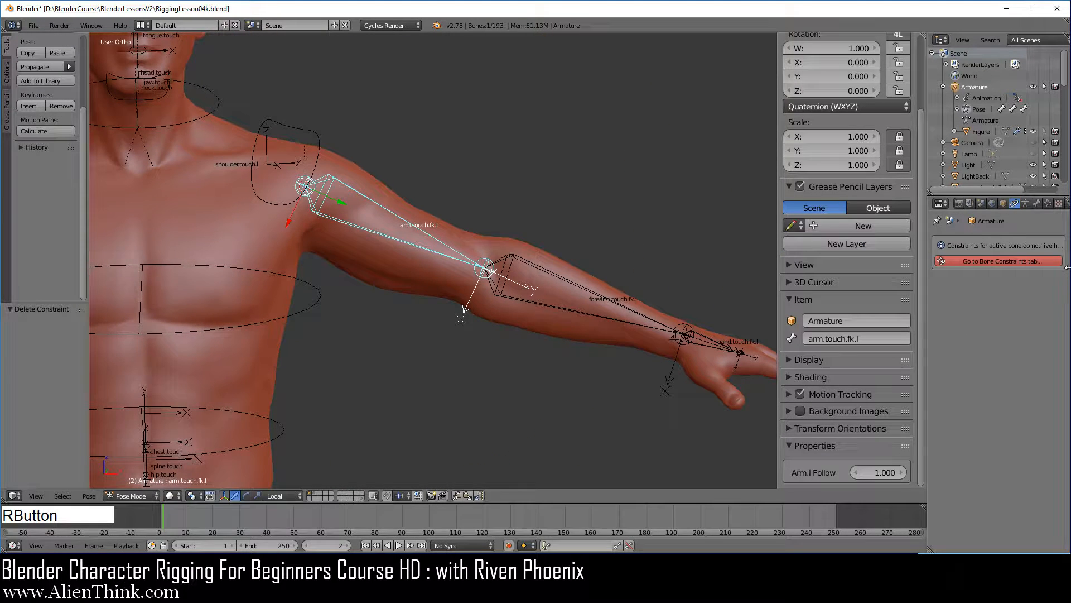
left_click(1038, 205)
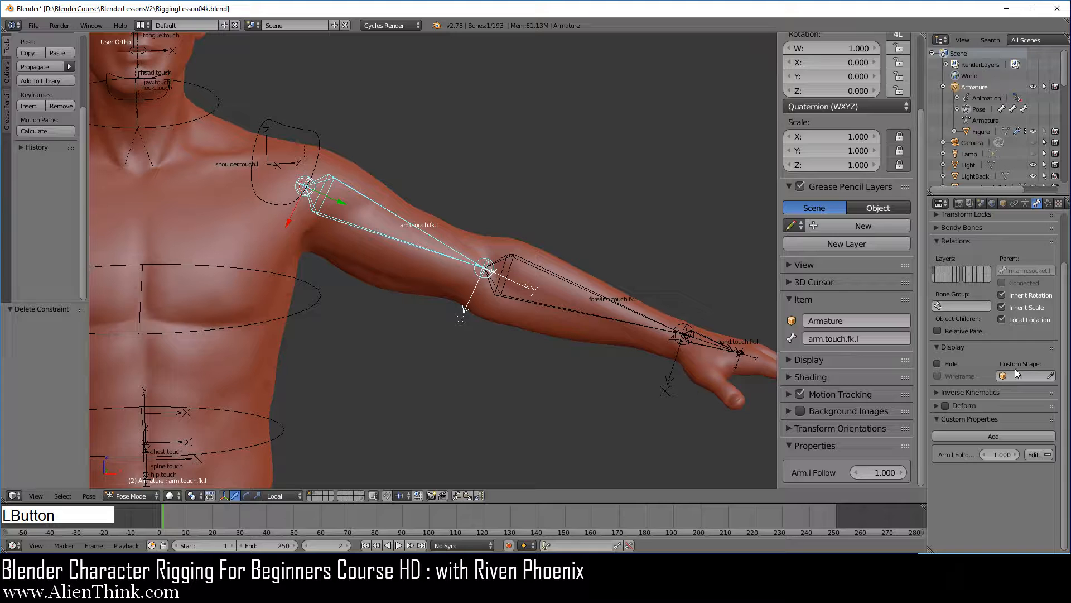
key("ctrl+v")
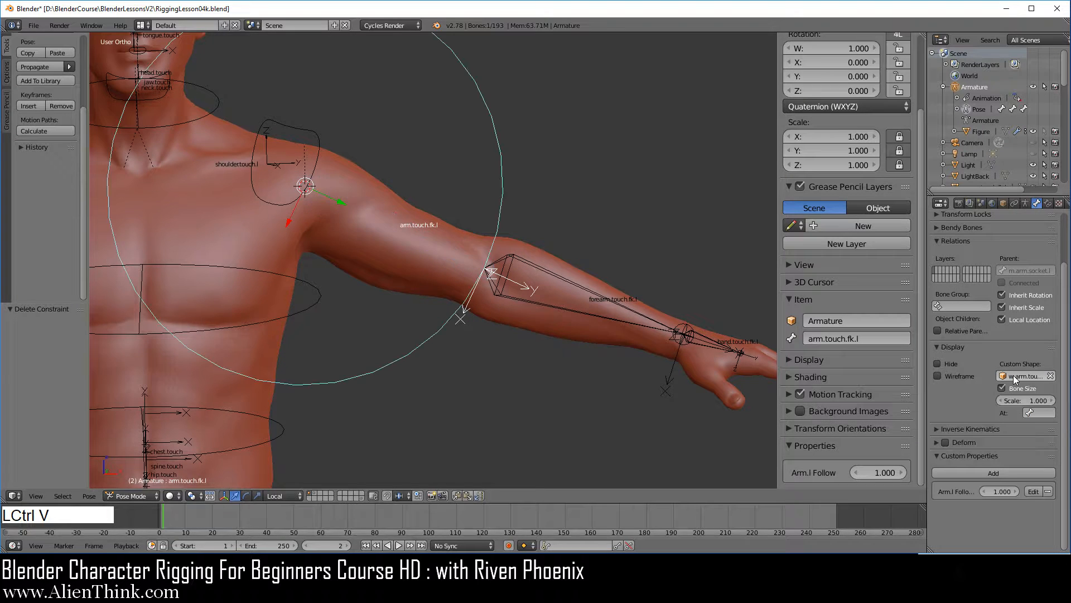
Scale the w.arm.touch.fk.l circle object down to about 0.307 and turn on its X-Ray display.
scroll(625, 332, "down", 6)
key("1")
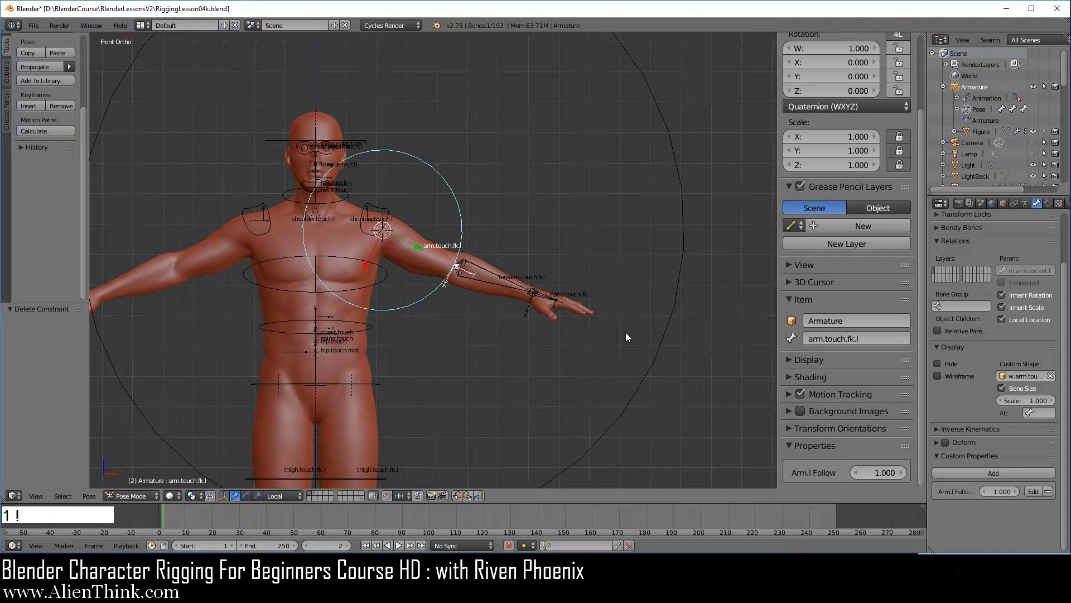
right_click(678, 282)
key("s")
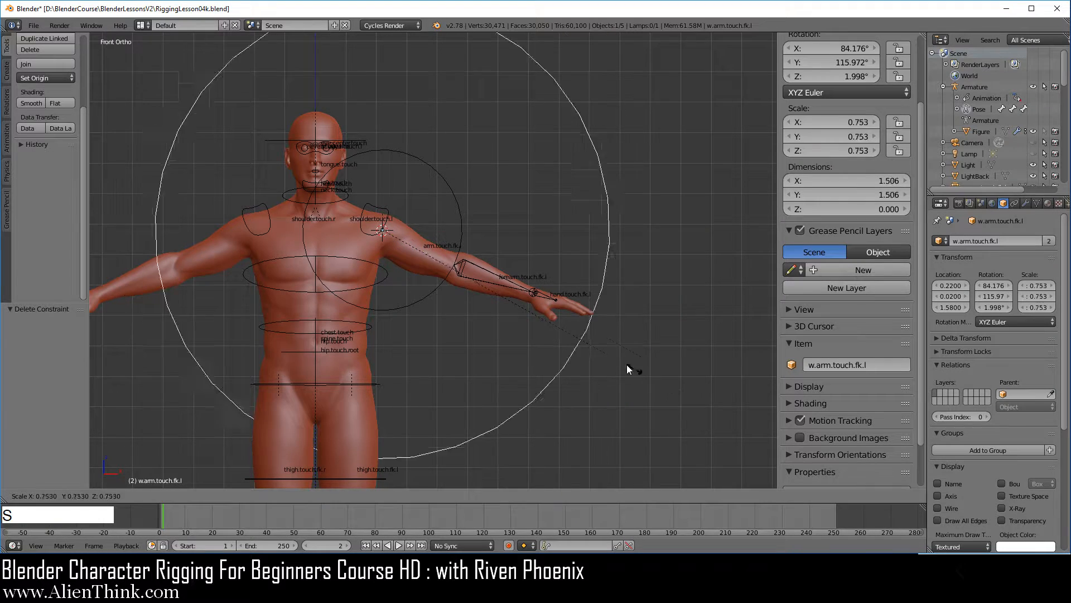
left_click(490, 284)
scroll(500, 303, "up", 2)
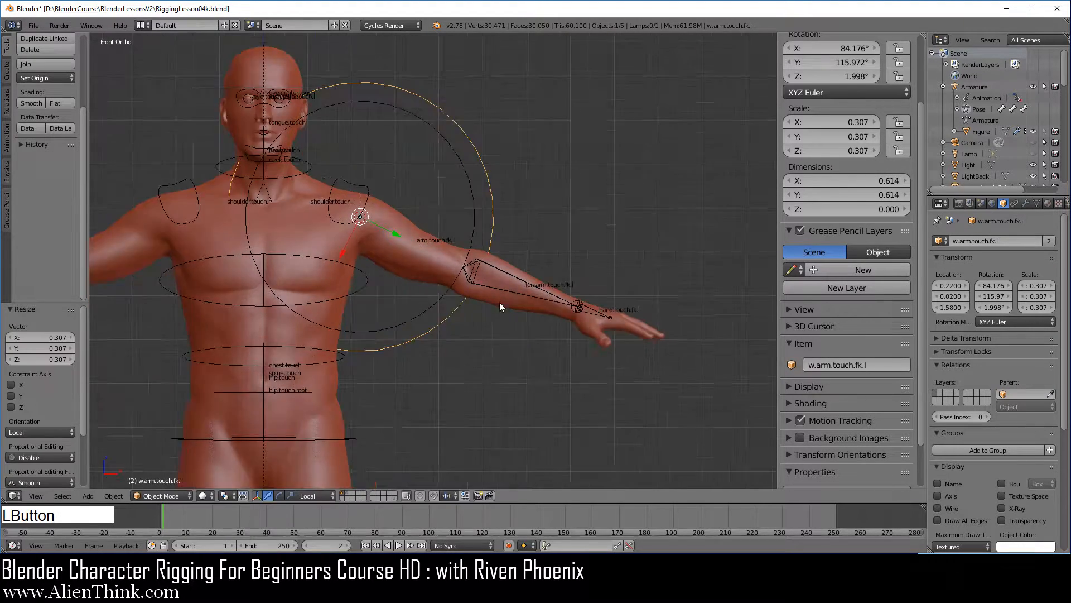
scroll(499, 303, "up", 2)
left_click(1009, 508)
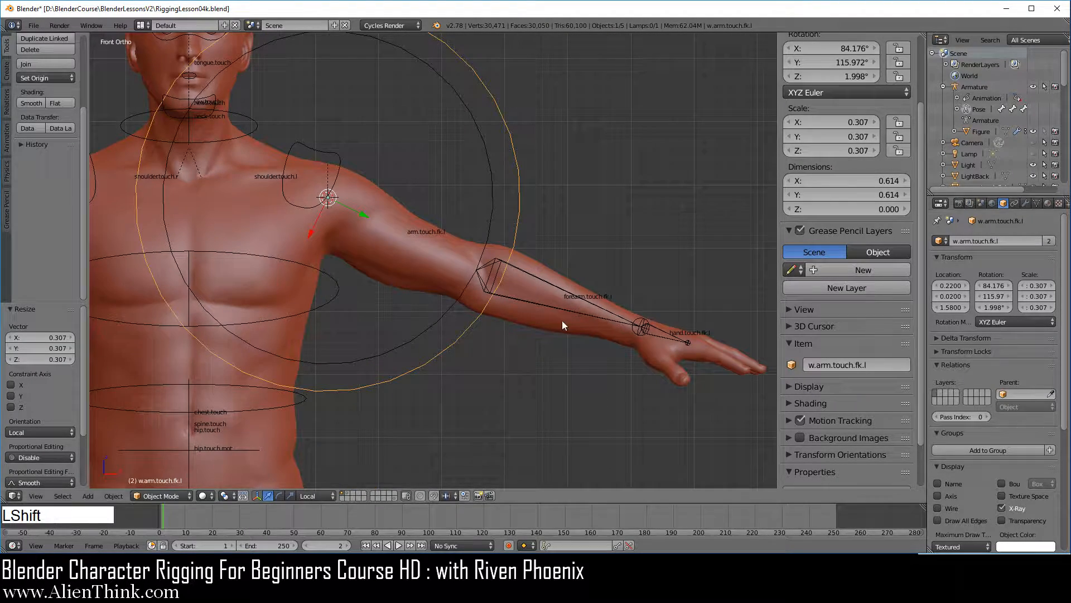
Scale the w.arm.touch.fk.l object down slightly more, to about 0.290.
middle_click_drag(561, 320, 682, 337, "shift")
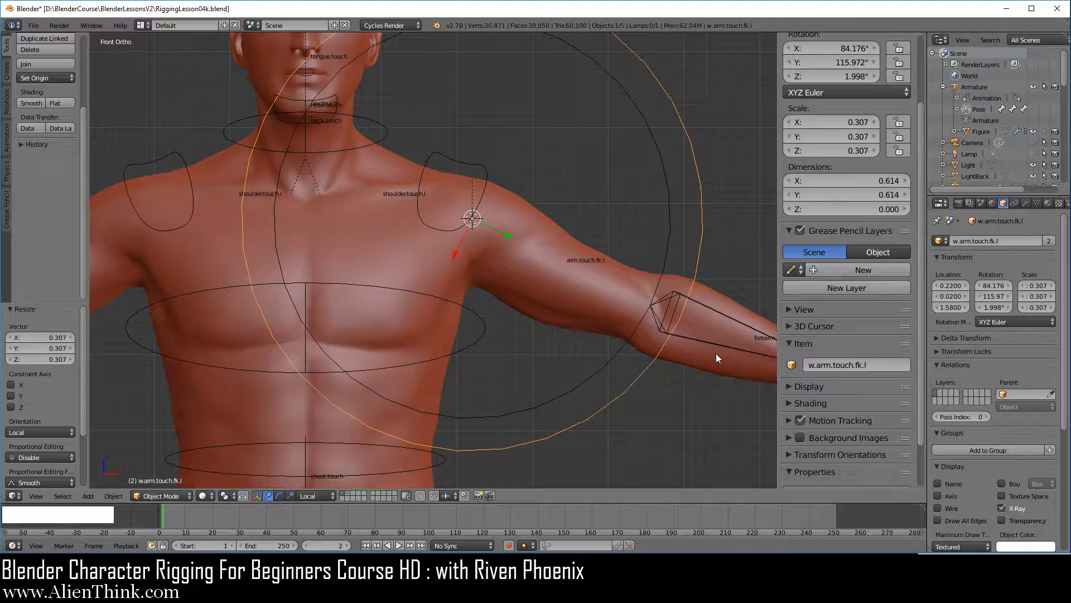
key("s")
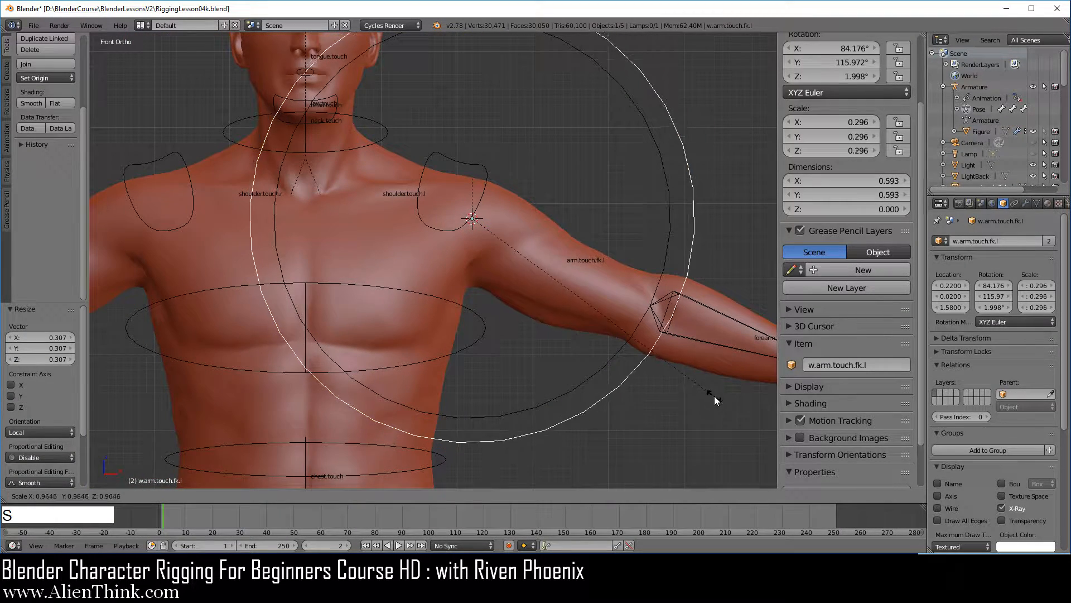
left_click(710, 393)
In Edit Mode, shrink all the circle's vertices by a factor of about 0.314 around the shoulder joint.
key("Tab")
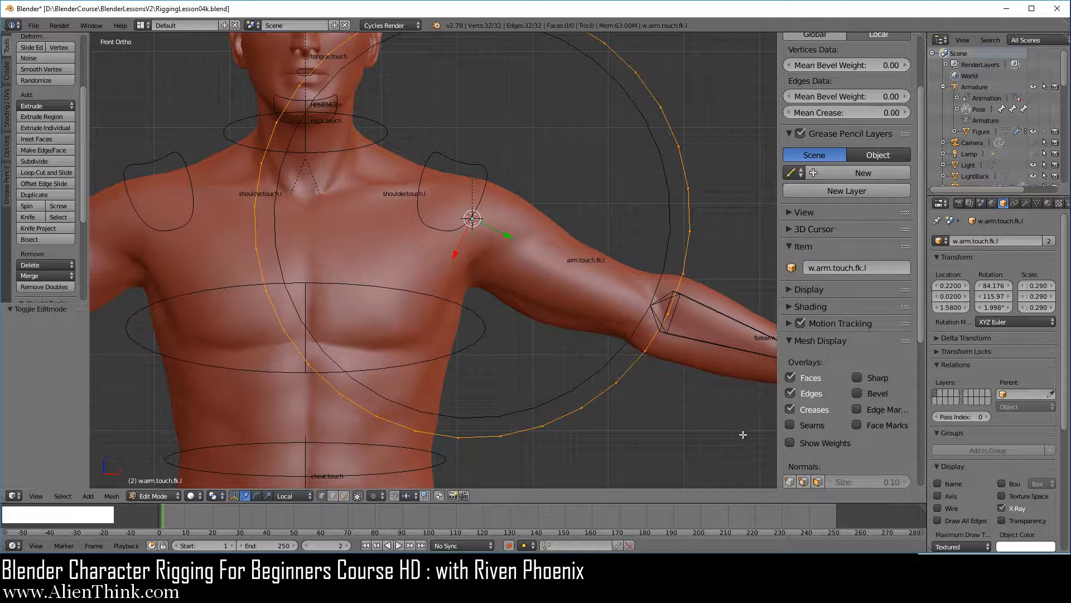
key("s")
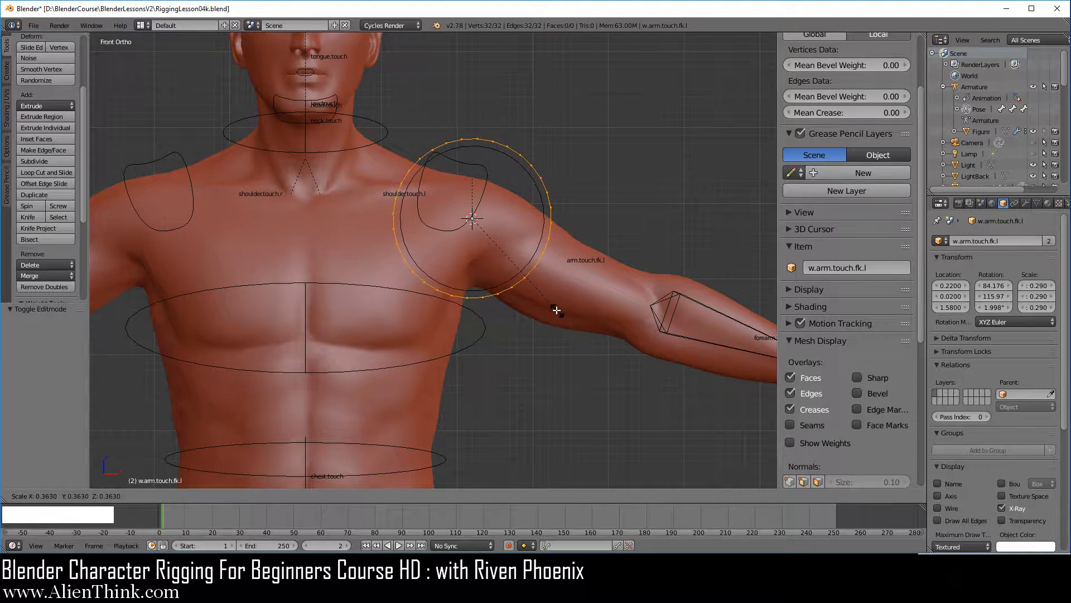
left_click(545, 299)
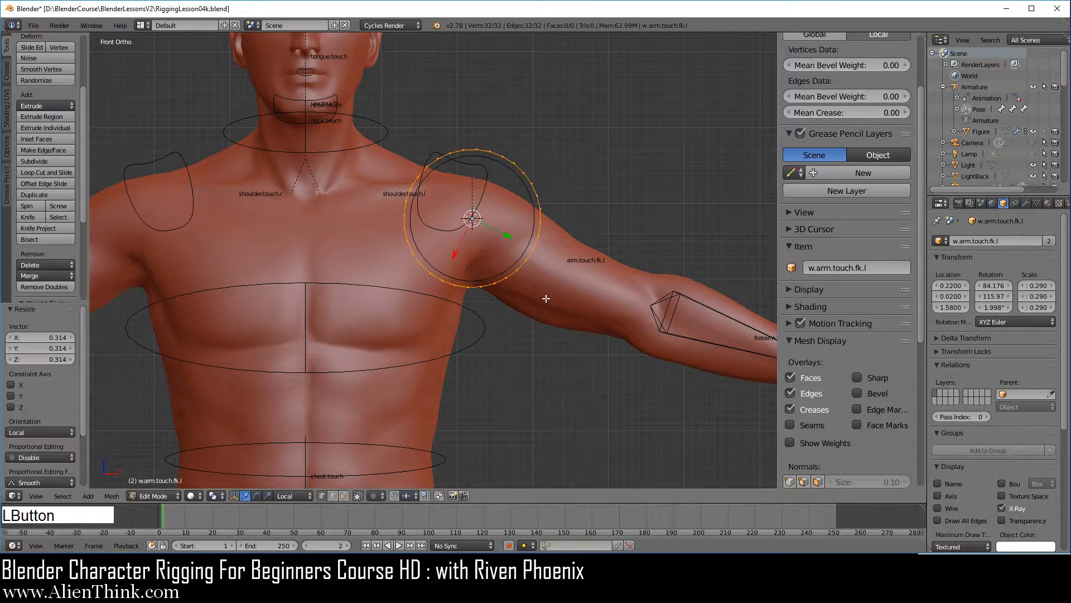
Rotate the circle's vertices 90 degrees about the local X axis so the ring stands across the arm.
left_click(281, 495)
key("r")
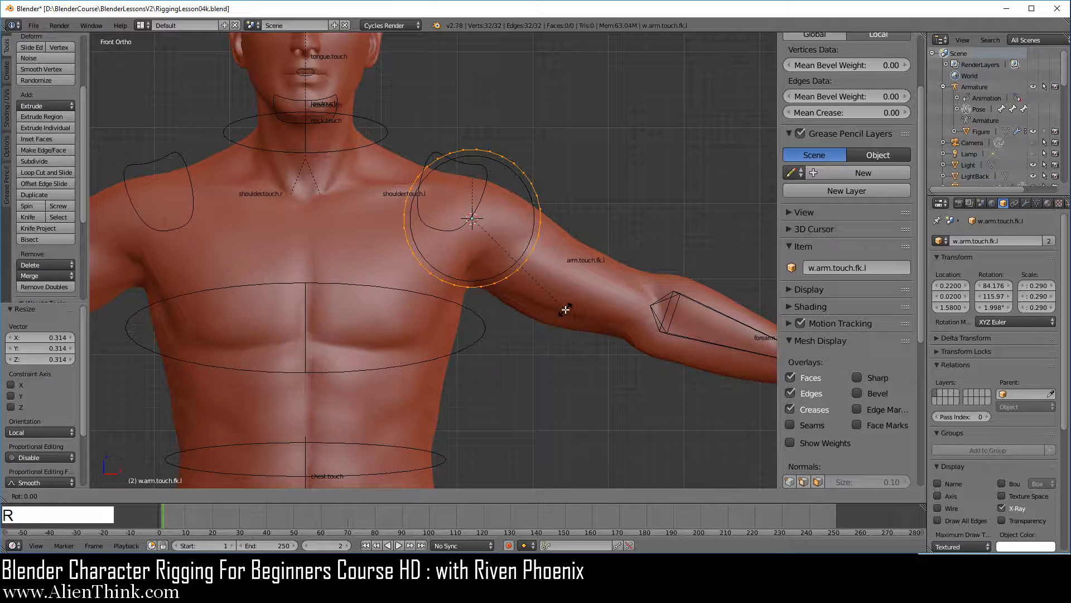
key("x")
key("KP_9")
key("KP_0")
key("KP_Enter")
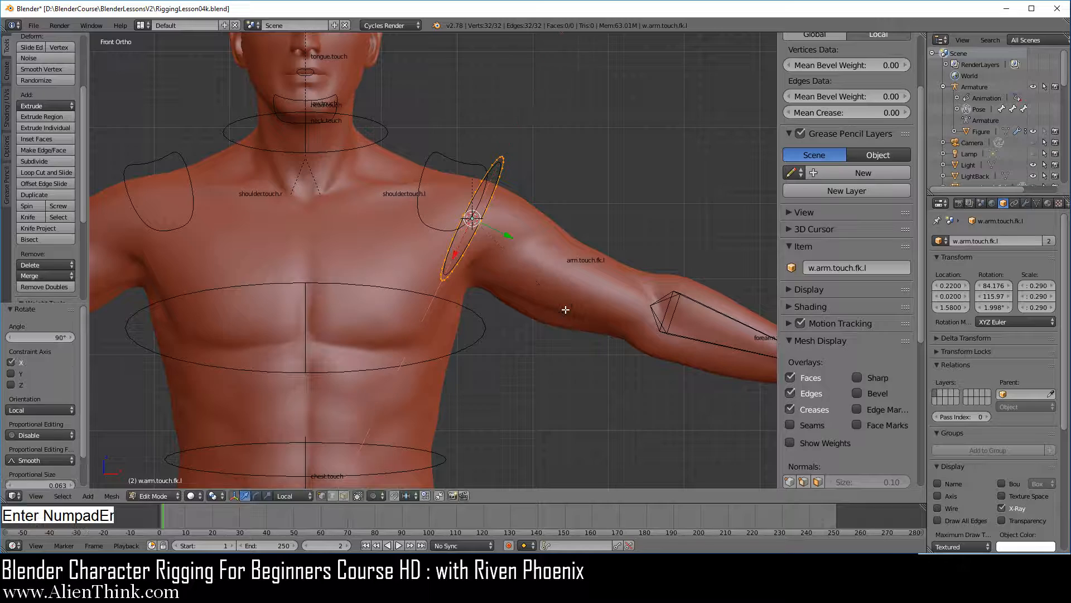
Move the ring's vertices about 0.147 in X and -0.100 in Z onto the upper arm and scale them by about 0.889.
scroll(564, 308, "up", 3)
middle_click_drag(587, 251, 493, 233, "shift")
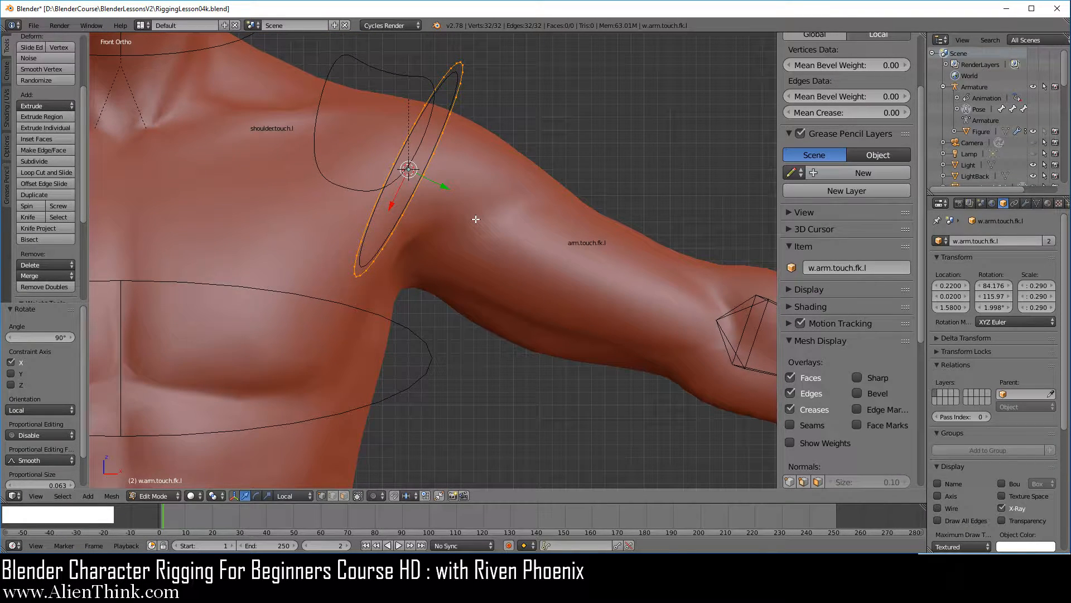
key("g")
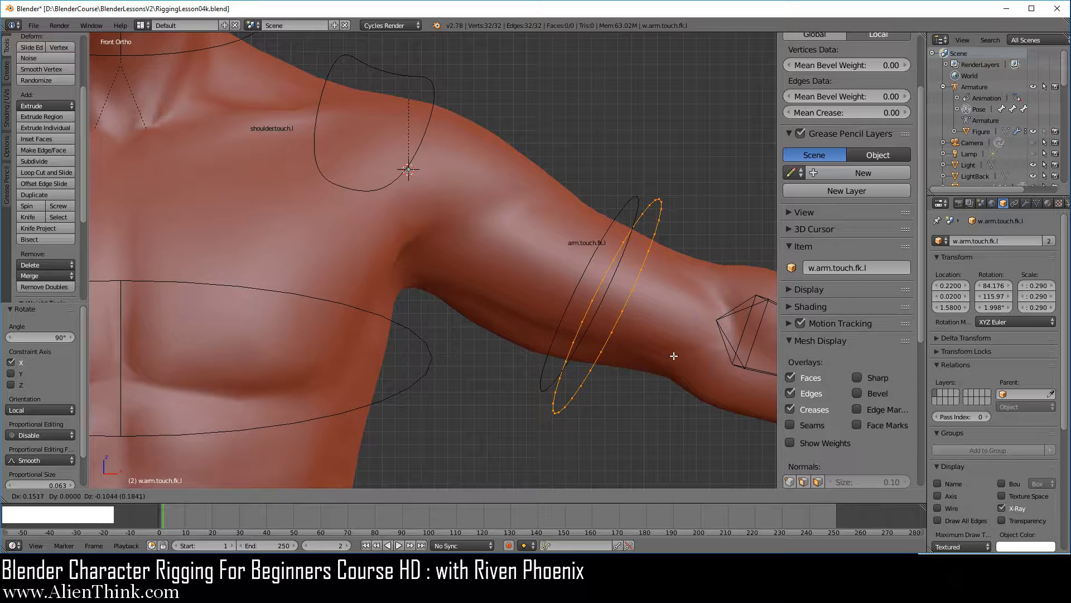
left_click(664, 334)
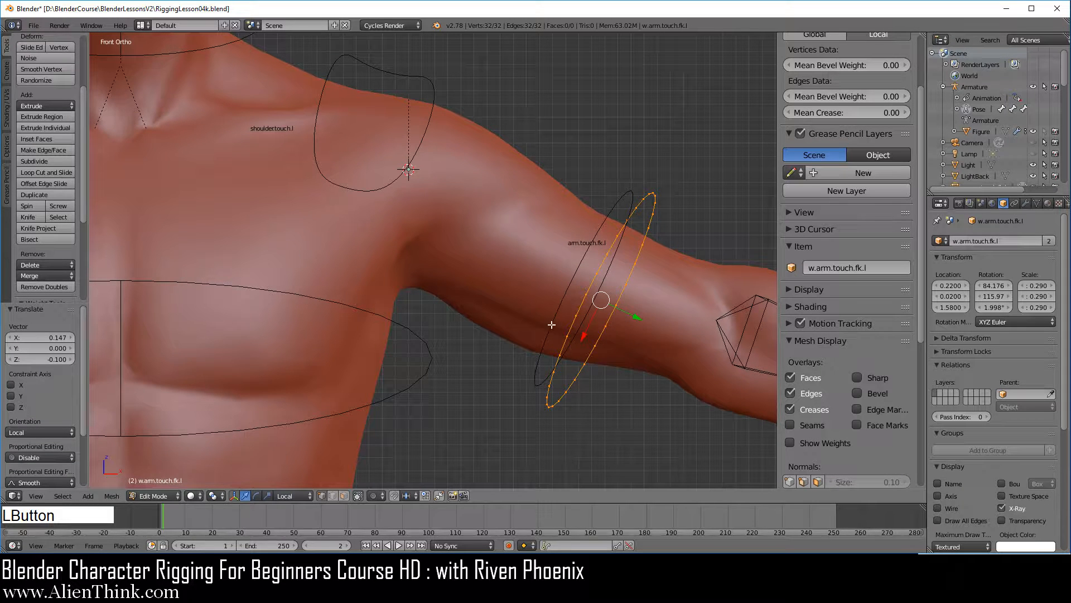
key("s")
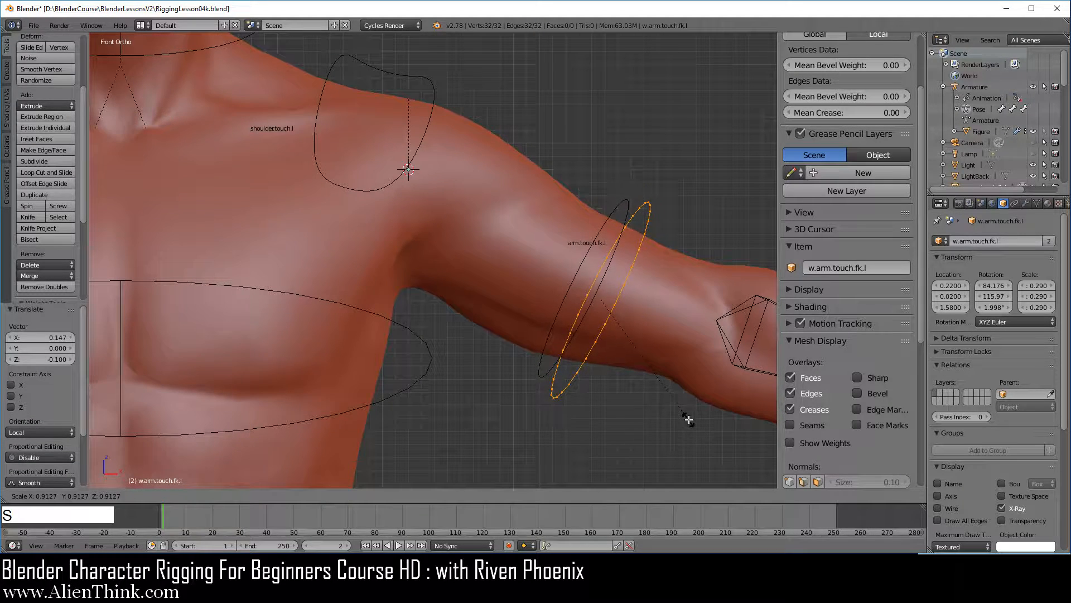
left_click(685, 417)
In the top view, move the ring's vertices about 0.035 in Y to center them around the upper arm.
key("KP_7")
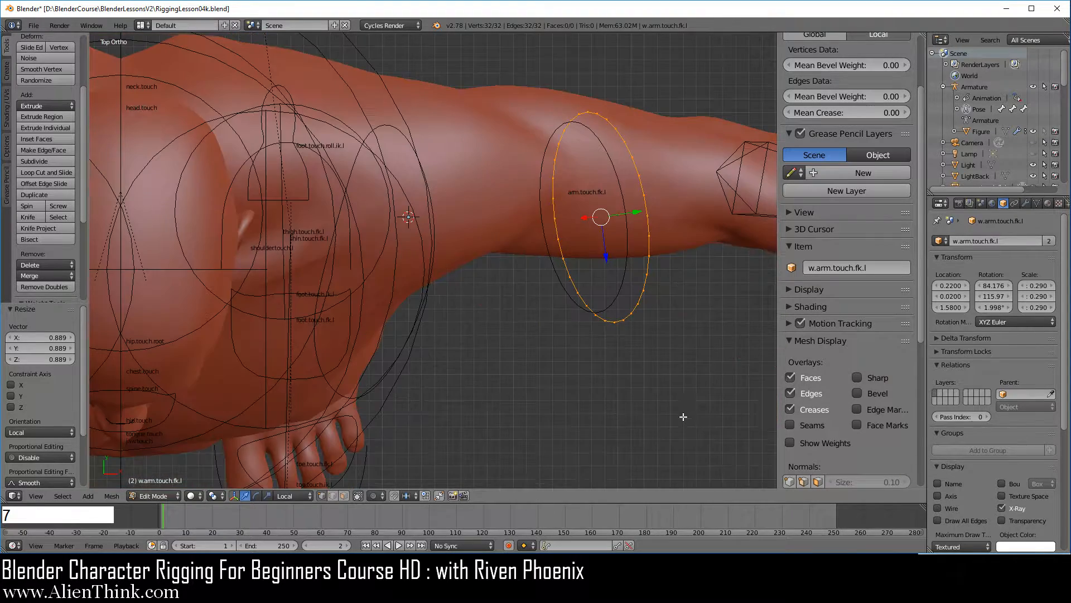
middle_click_drag(623, 318, 586, 425, "shift")
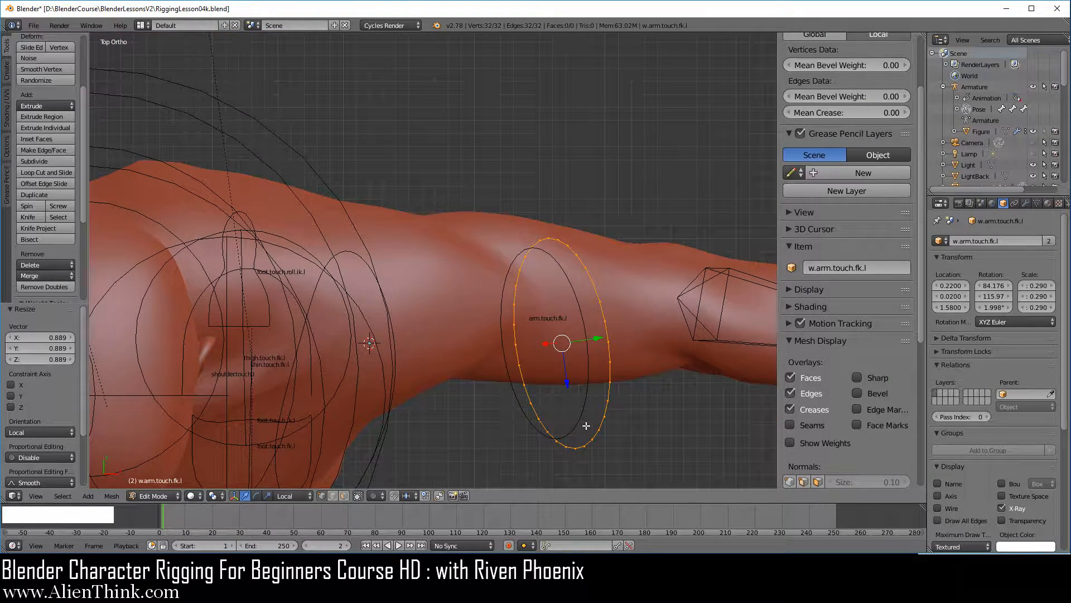
key("g")
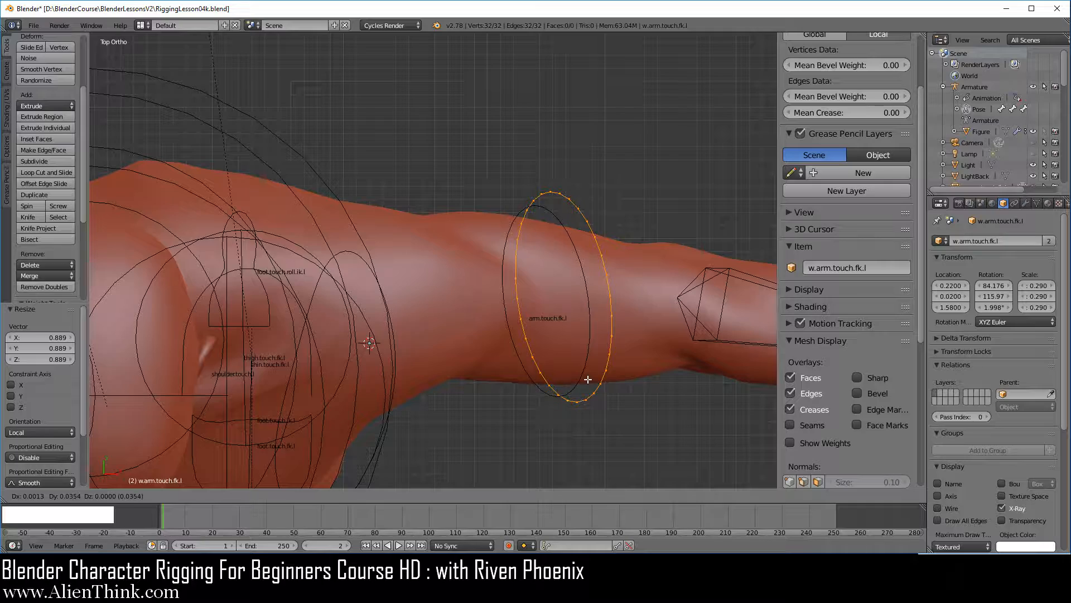
left_click(588, 380)
key("KP_1")
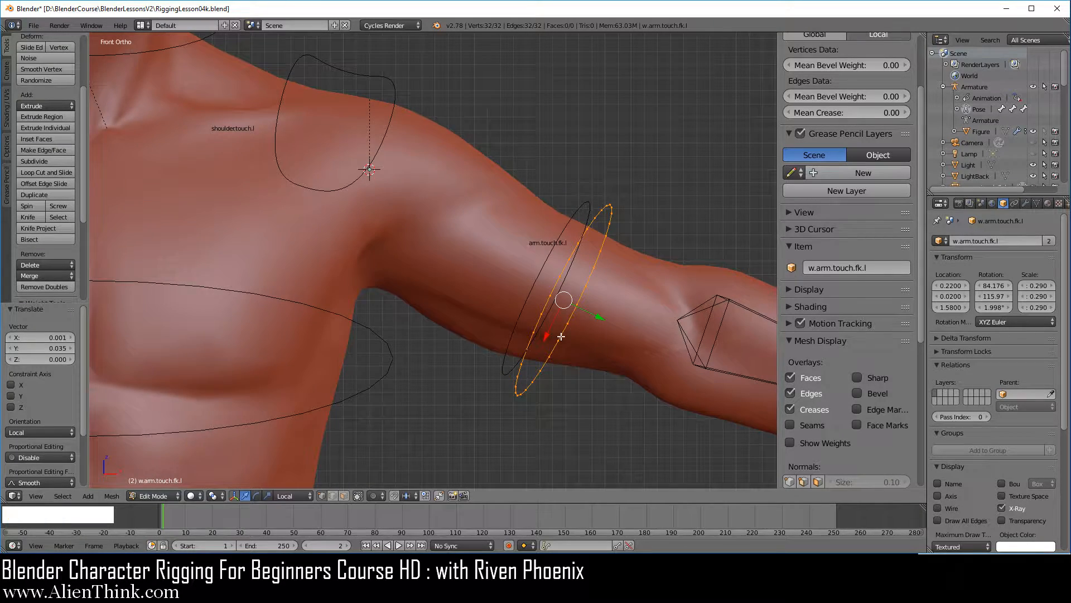
Connect two opposite vertices of the ring with an edge across its middle and return to Object Mode.
mouse_move(561, 335)
middle_mouse_down()
mouse_move(459, 354)
mouse_move(468, 349)
middle_mouse_up()
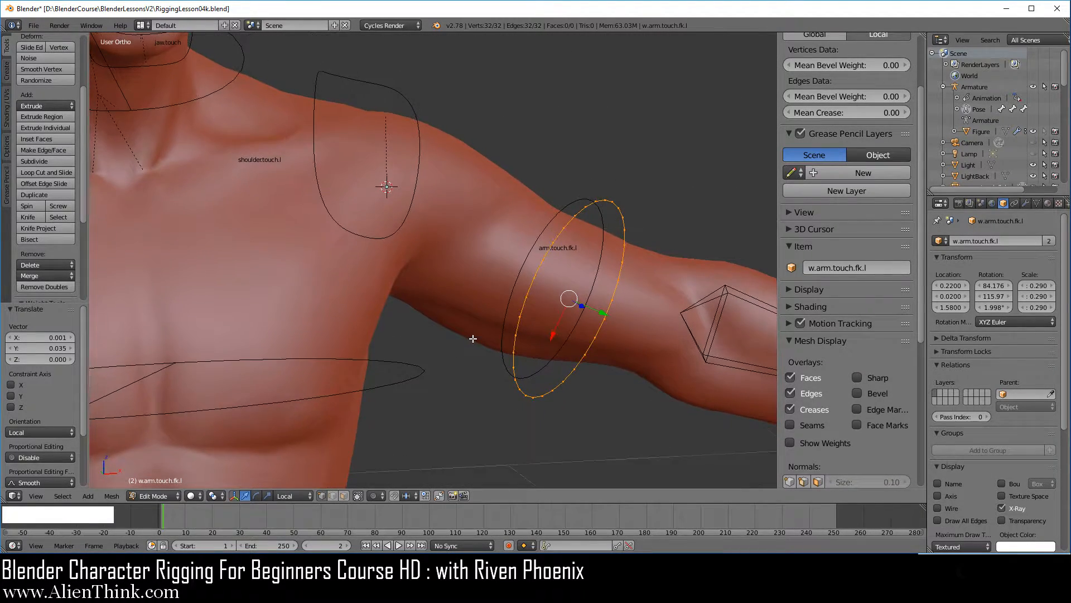
middle_click_drag(397, 318, 526, 266)
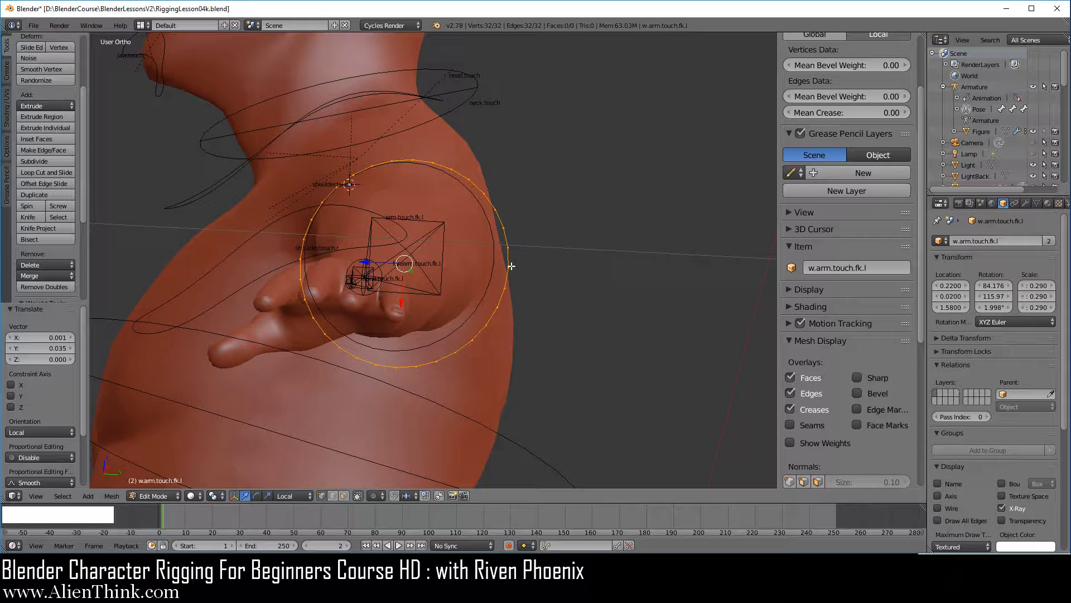
right_click(508, 267)
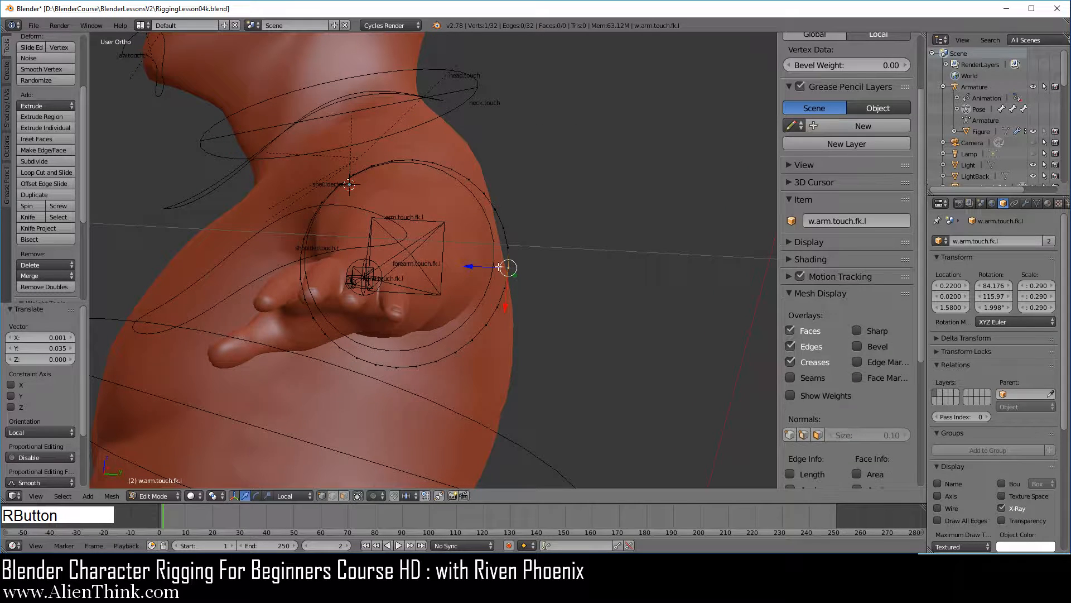
key("shift")
right_click(304, 276, "shift")
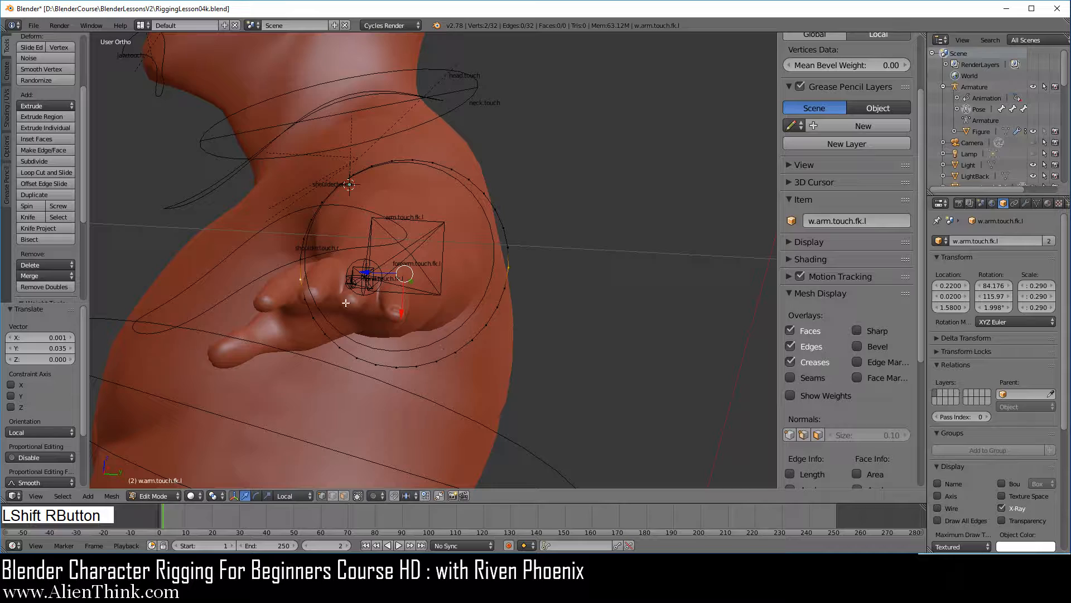
right_click(305, 258, "shift")
key("f")
middle_click_drag(377, 329, 509, 318)
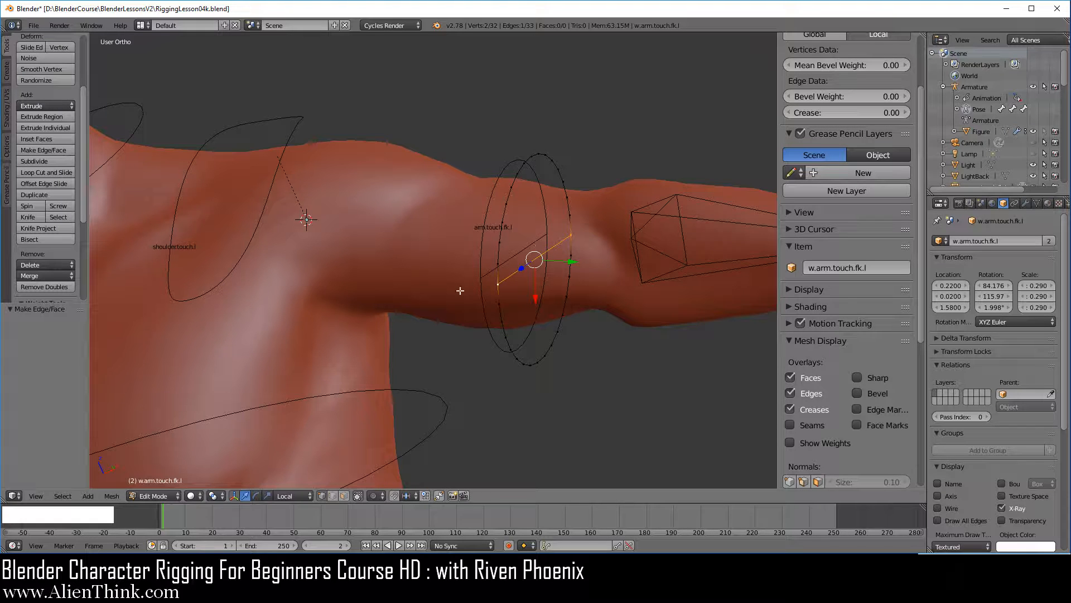
key("KP_1")
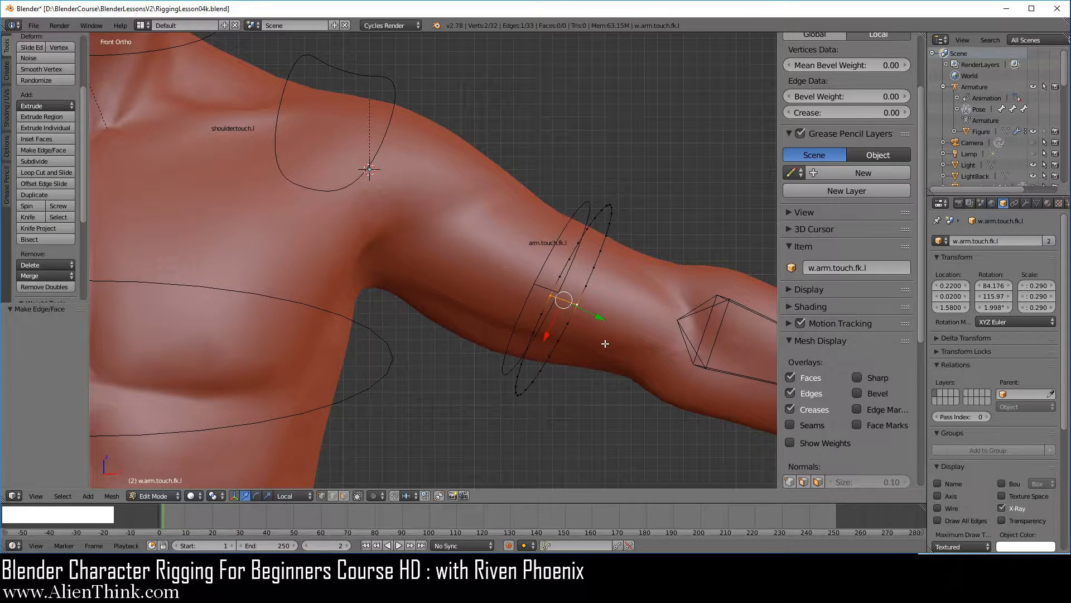
key("Tab")
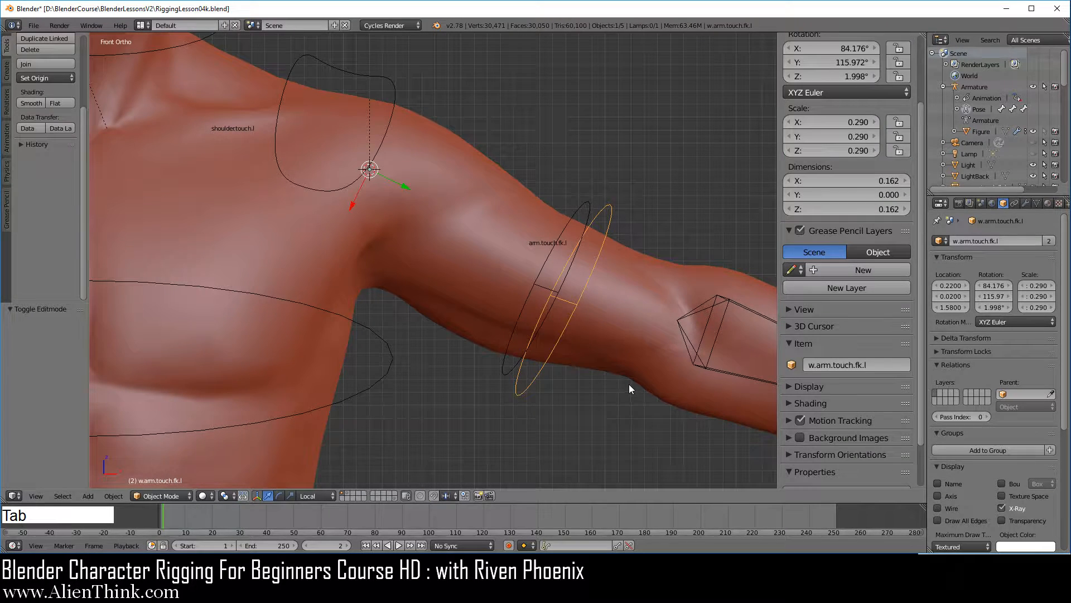
Move the w.arm.touch.fk.l object about -0.016 along its local Y axis to line it up with the bone's shape.
scroll(626, 383, "up", 2)
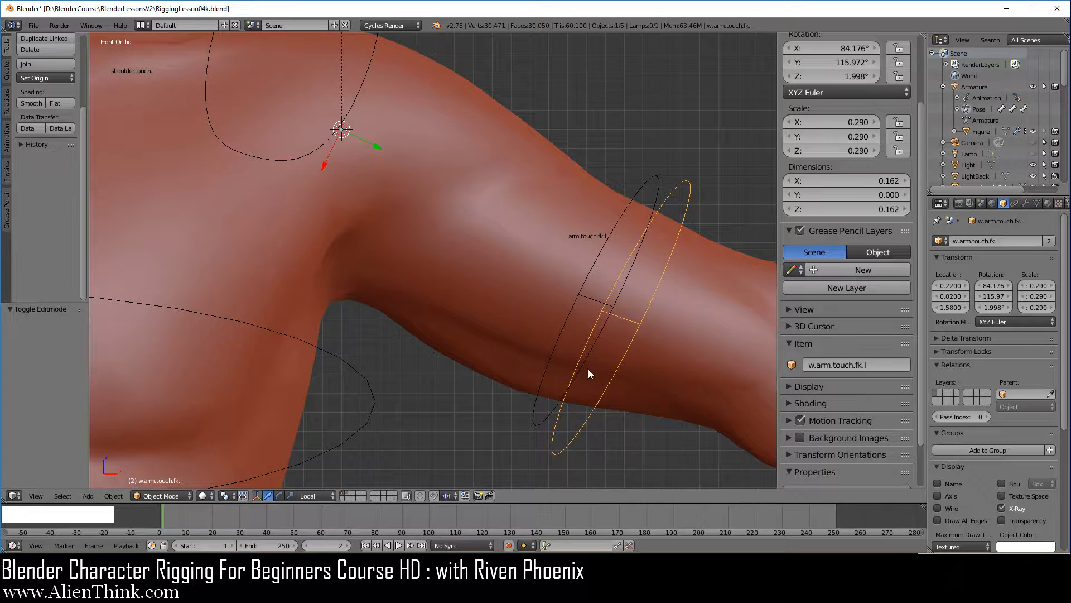
scroll(599, 367, "down", 1)
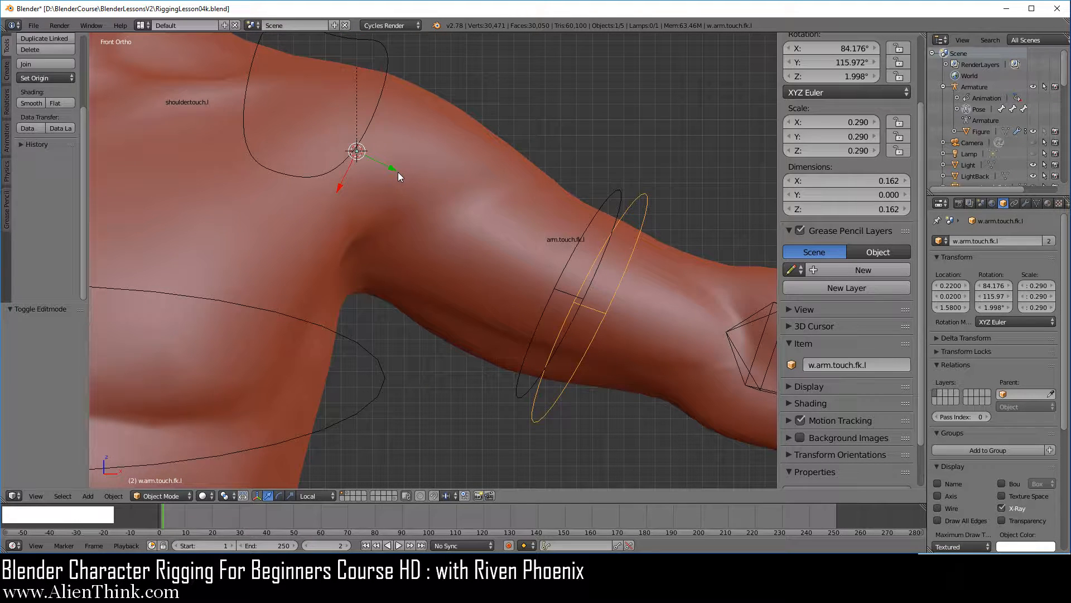
left_click_drag(391, 171, 367, 166)
left_click(367, 165)
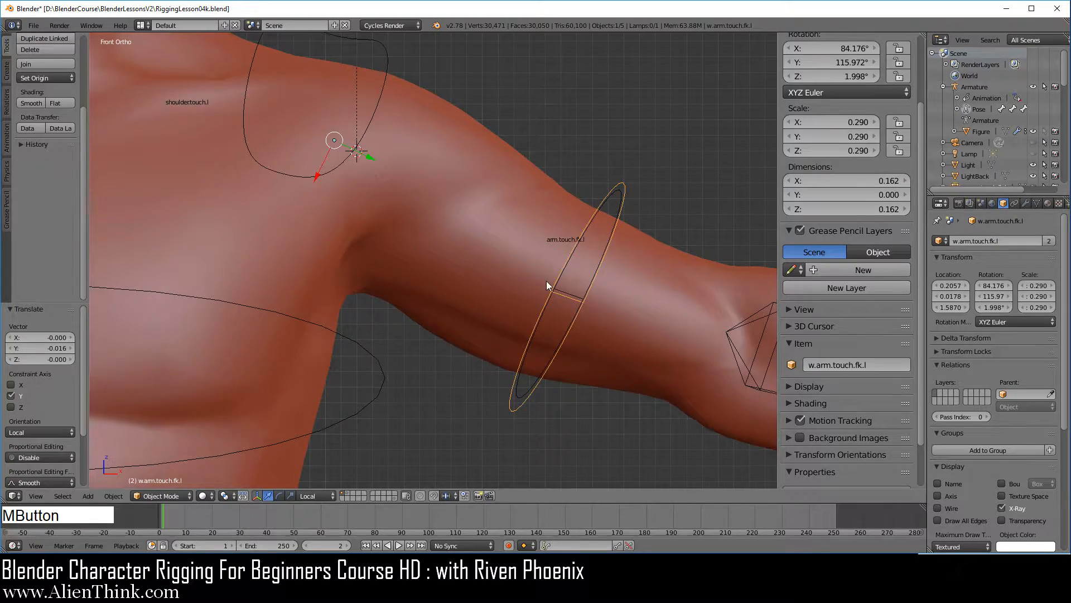
Nudge the w.arm.touch.fk.l object about -0.002 along local X and 0.0007 along local Z to center it on the bone's shape.
middle_click_drag(547, 280, 401, 225)
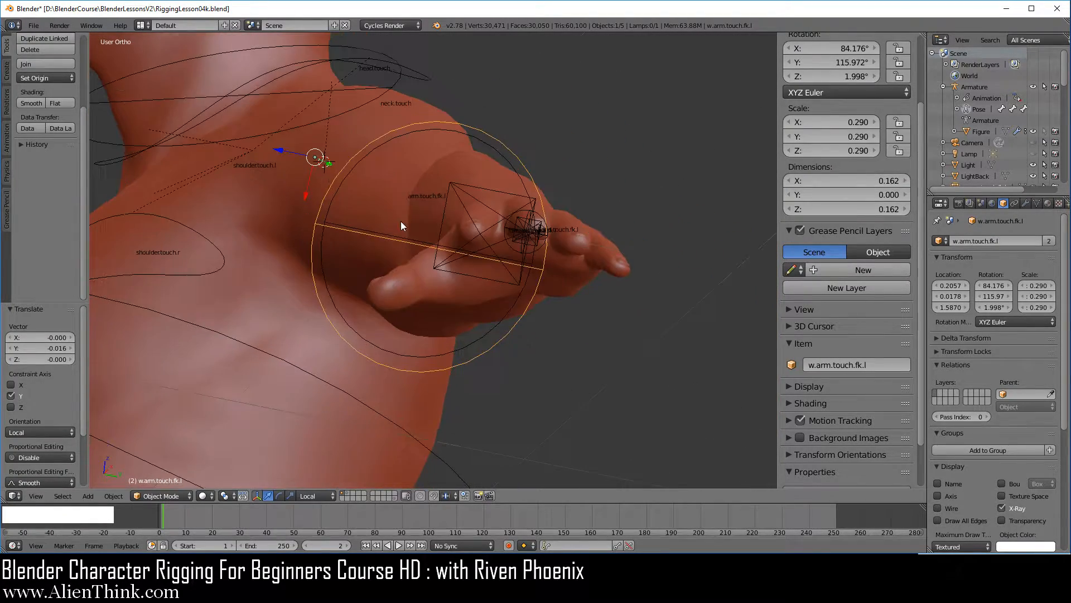
left_click(306, 196)
left_click_drag(306, 196, 305, 192)
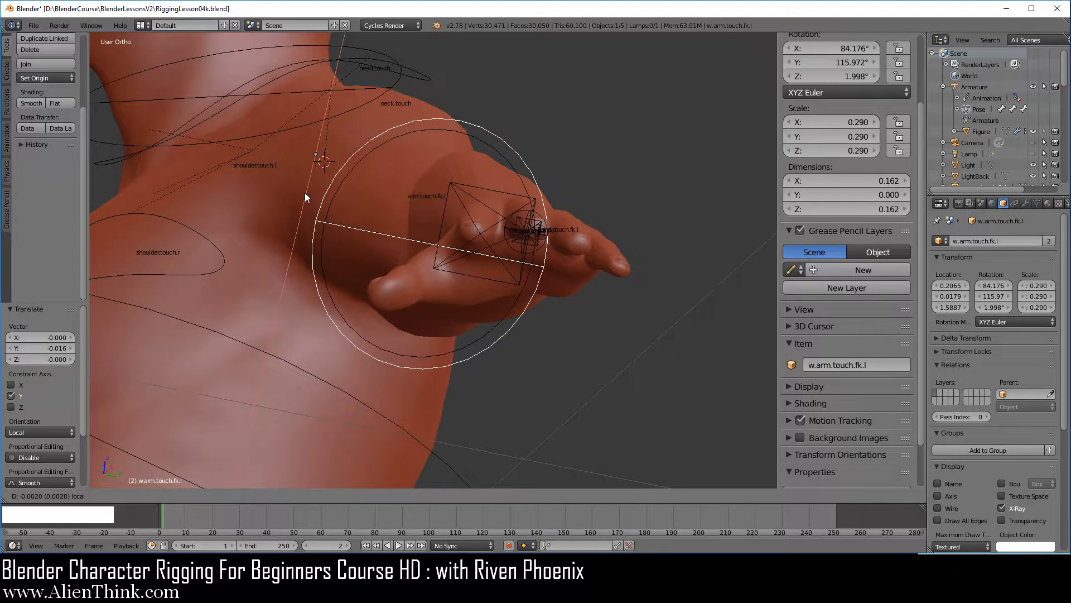
mouse_move(305, 192)
middle_mouse_down()
mouse_move(400, 258)
mouse_move(395, 241)
mouse_move(320, 196)
middle_mouse_up()
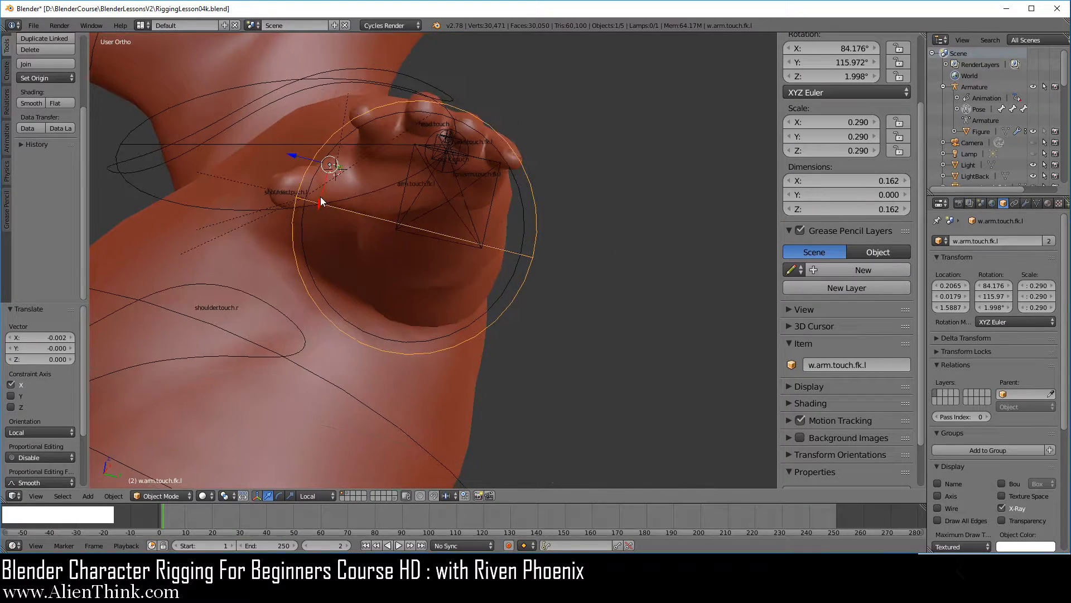
left_click_drag(299, 158, 296, 155)
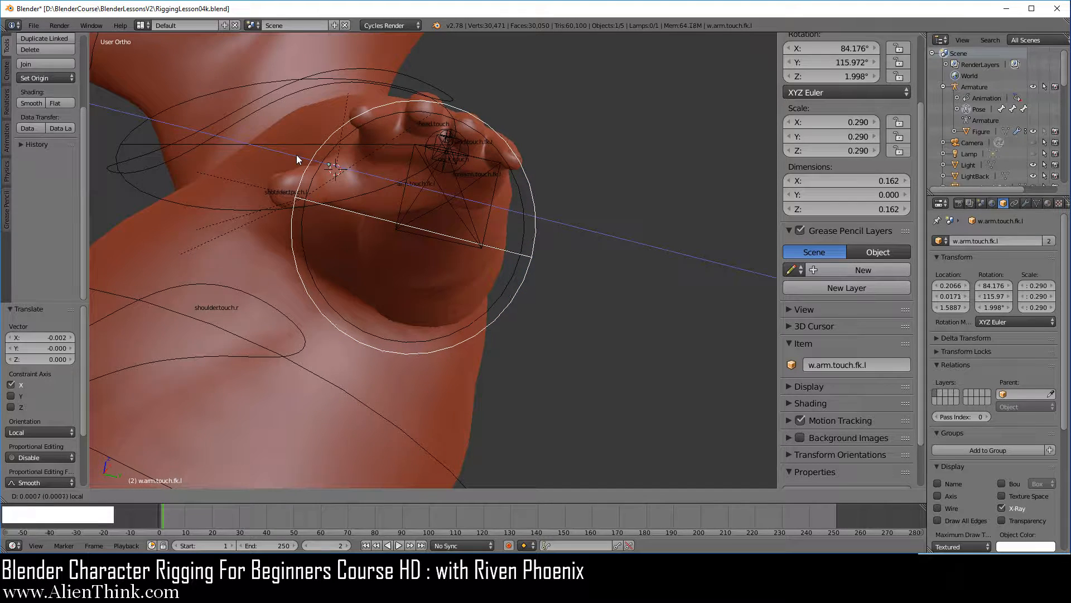
middle_click_drag(296, 155, 608, 193)
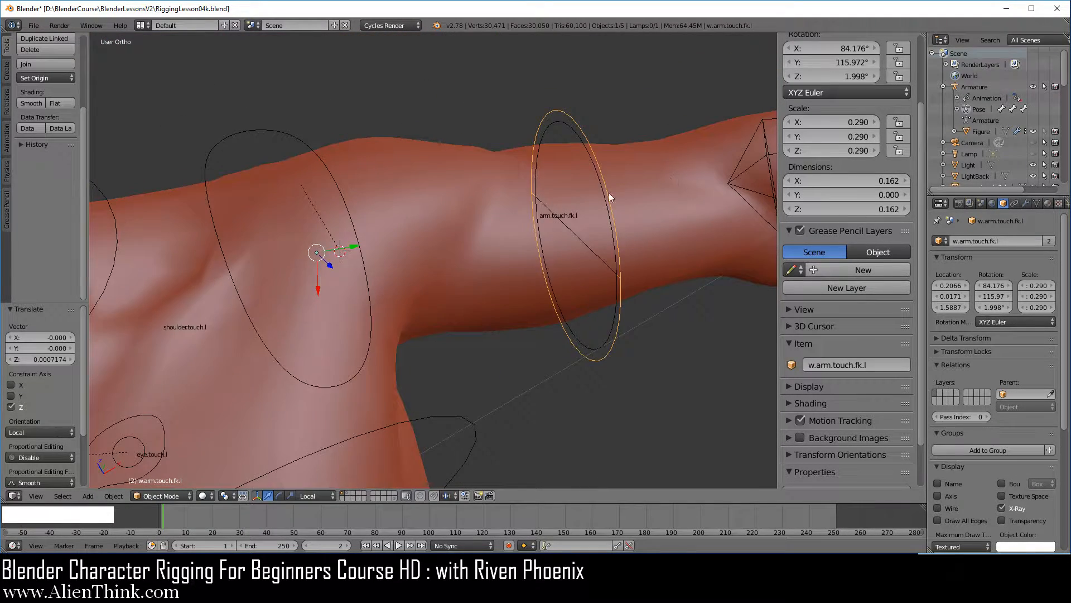
key("KP_1")
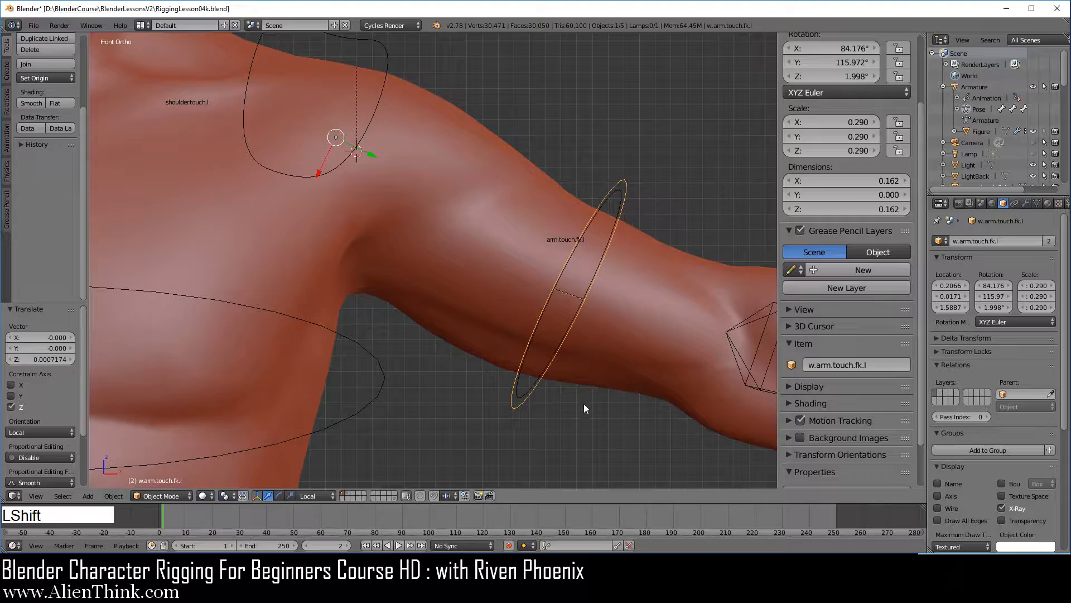
Move the w.arm.touch.fk.l object to layer 20.
middle_click_drag(583, 403, 533, 365, "shift")
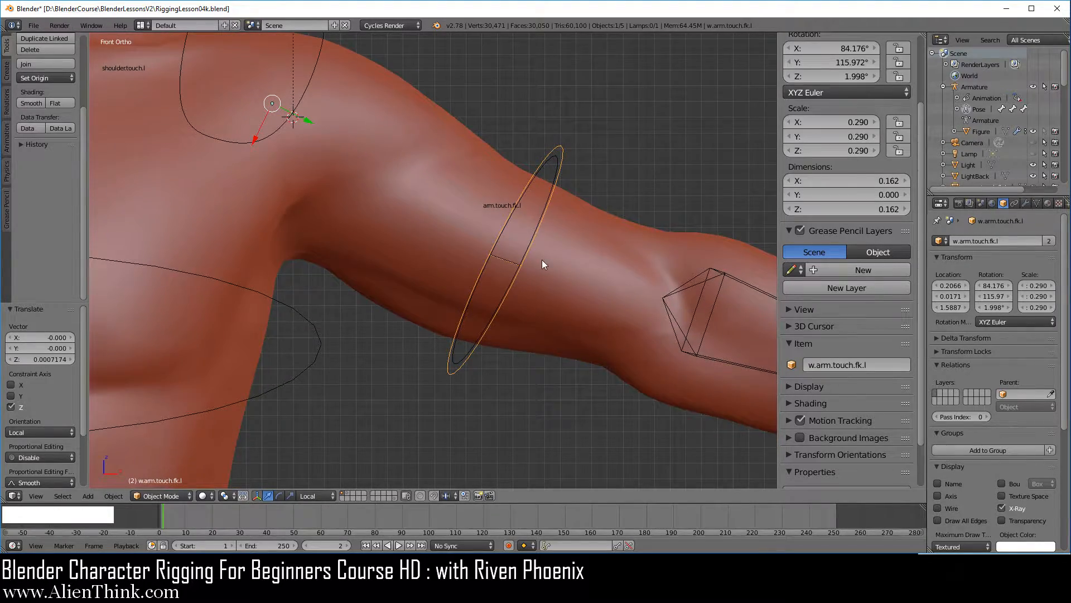
middle_click_drag(542, 260, 551, 283)
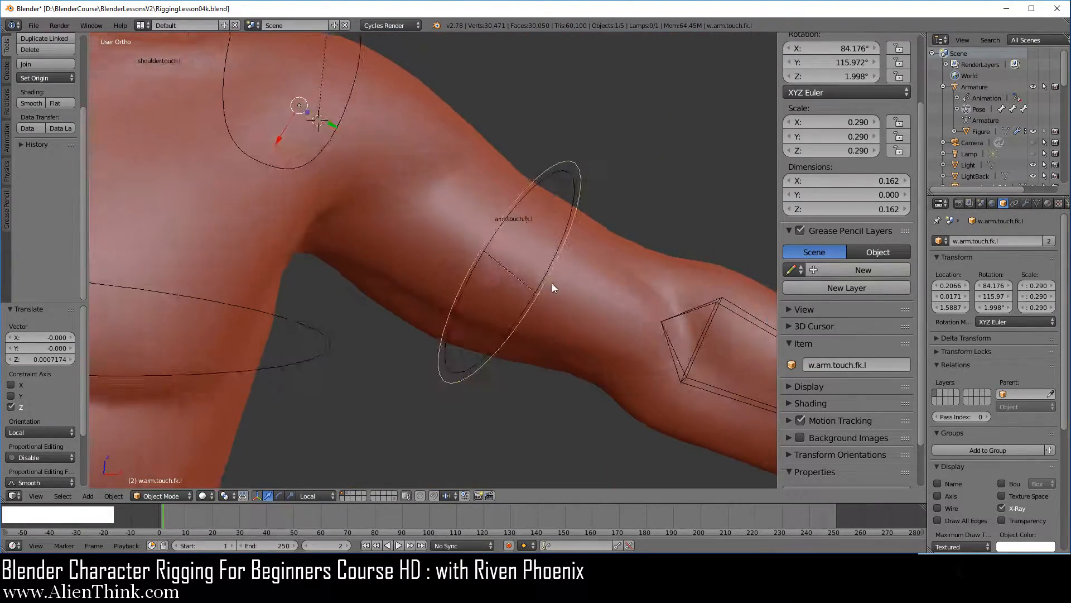
key("KP_1")
key("m")
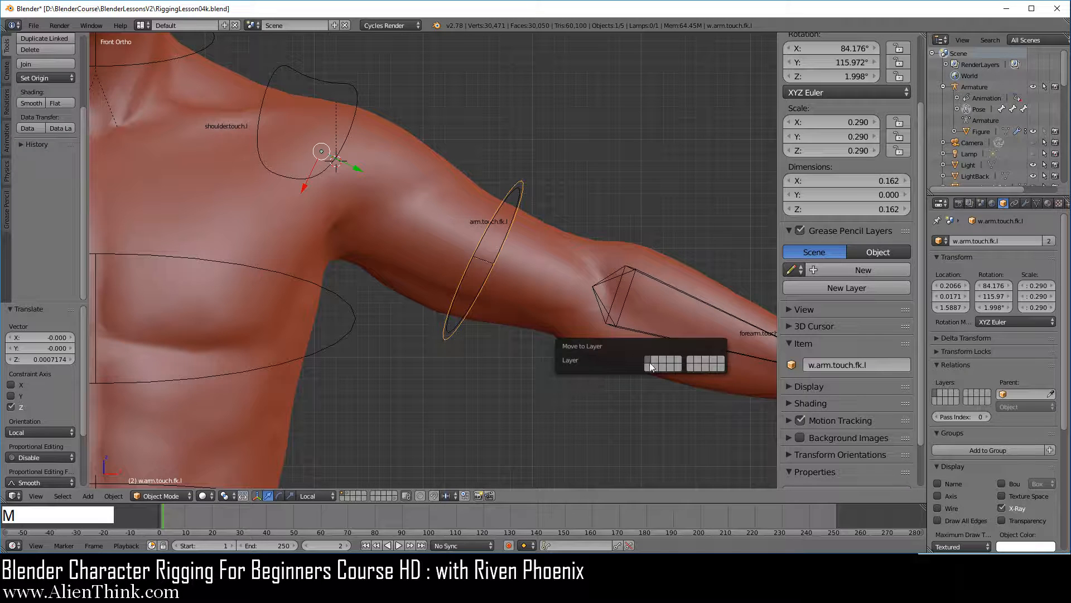
left_click(720, 365)
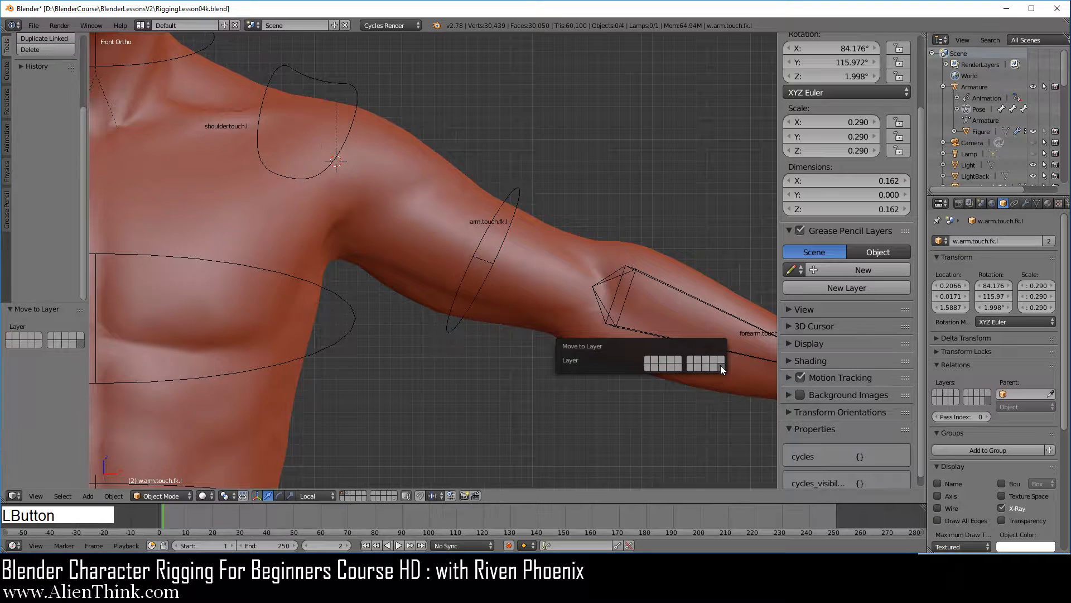
Test the arm.touch.fk.l bone by rotating it freely and about its local Y axis, cancelling both rotations.
right_click(513, 200)
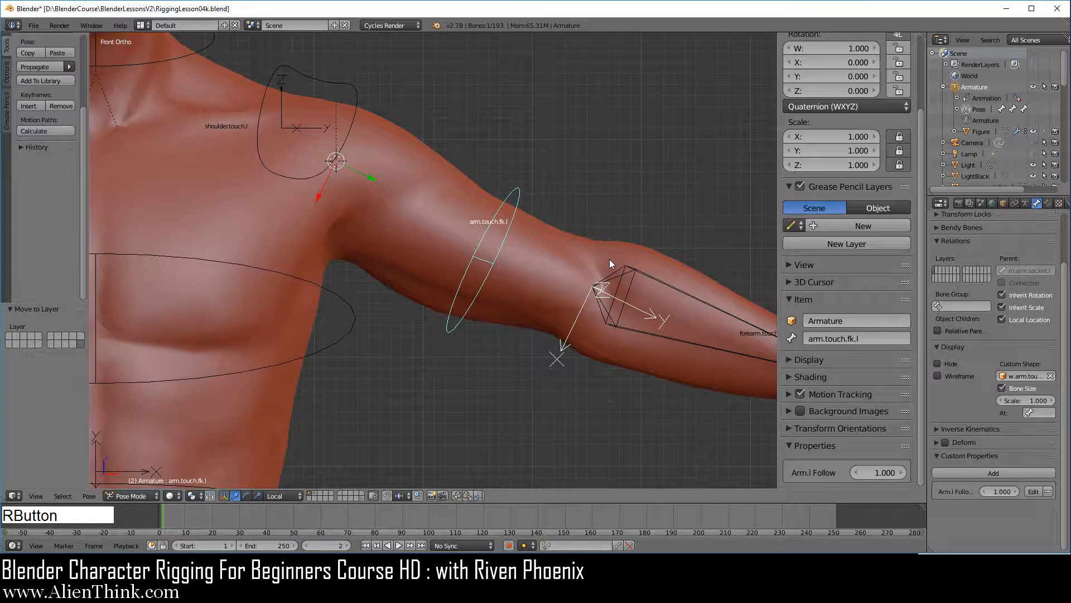
key("r")
right_click(581, 288)
key("r")
key("y")
key("y")
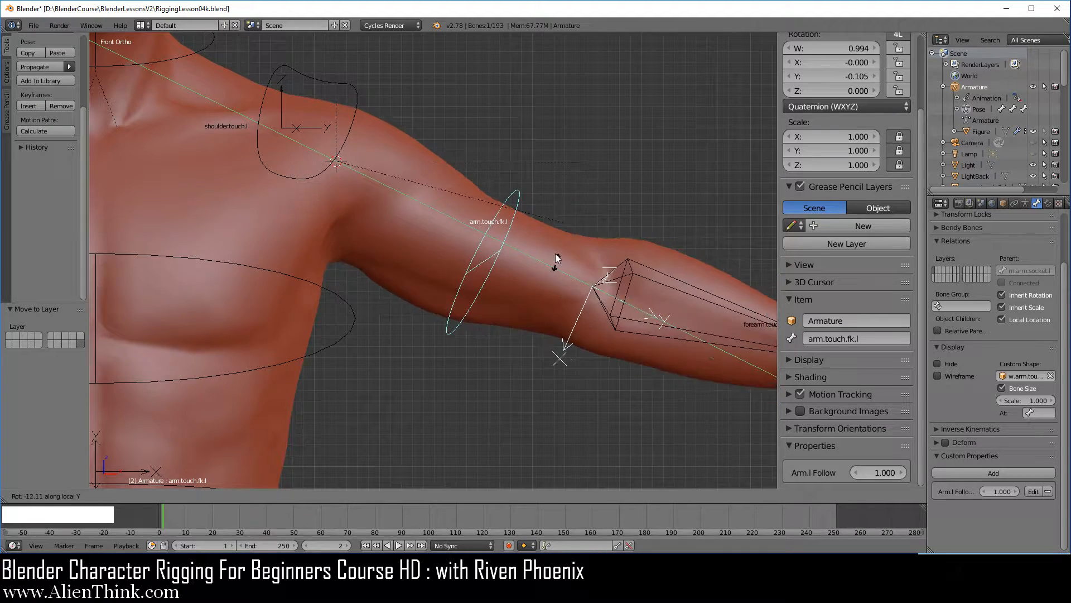
right_click(580, 328)
Snap the 3D cursor to the forearm.touch.fk.l bone and add a mesh circle there.
middle_click_drag(579, 326, 379, 248, "shift")
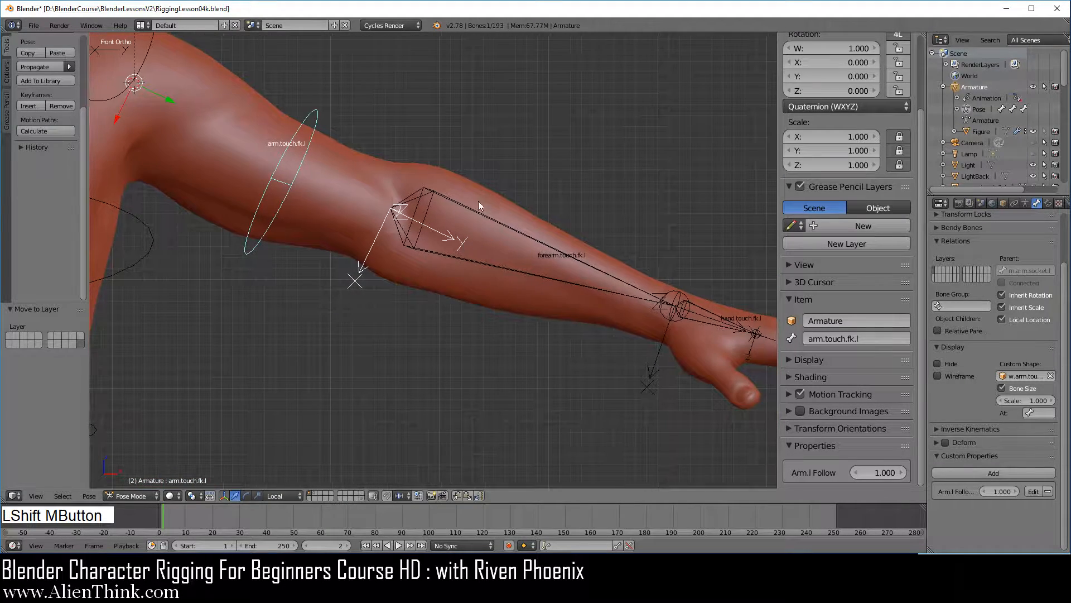
right_click(521, 245)
key("shift+s")
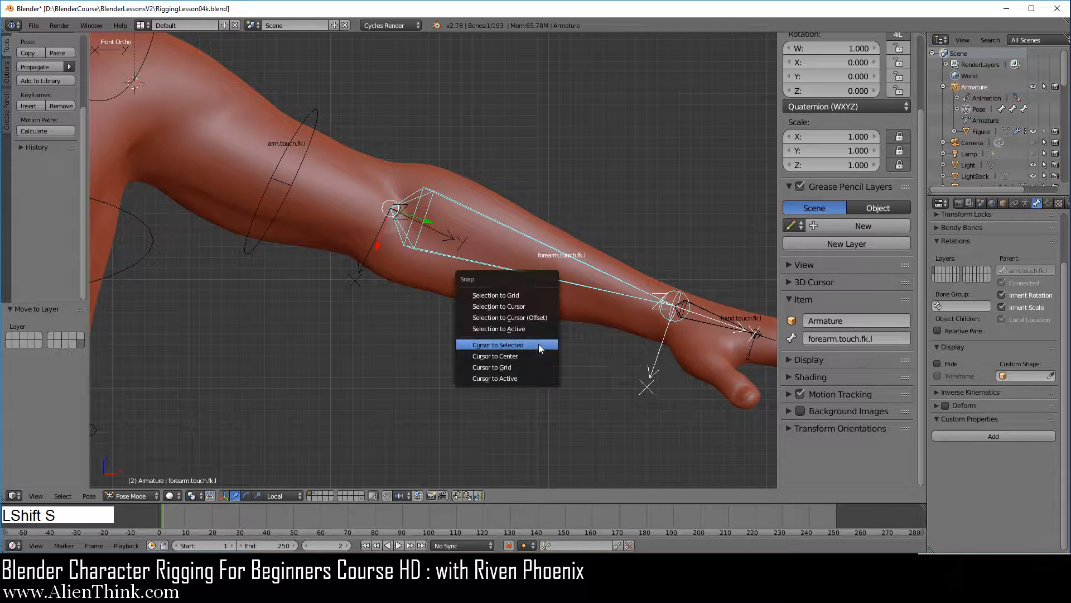
left_click(538, 343)
key("shift+a")
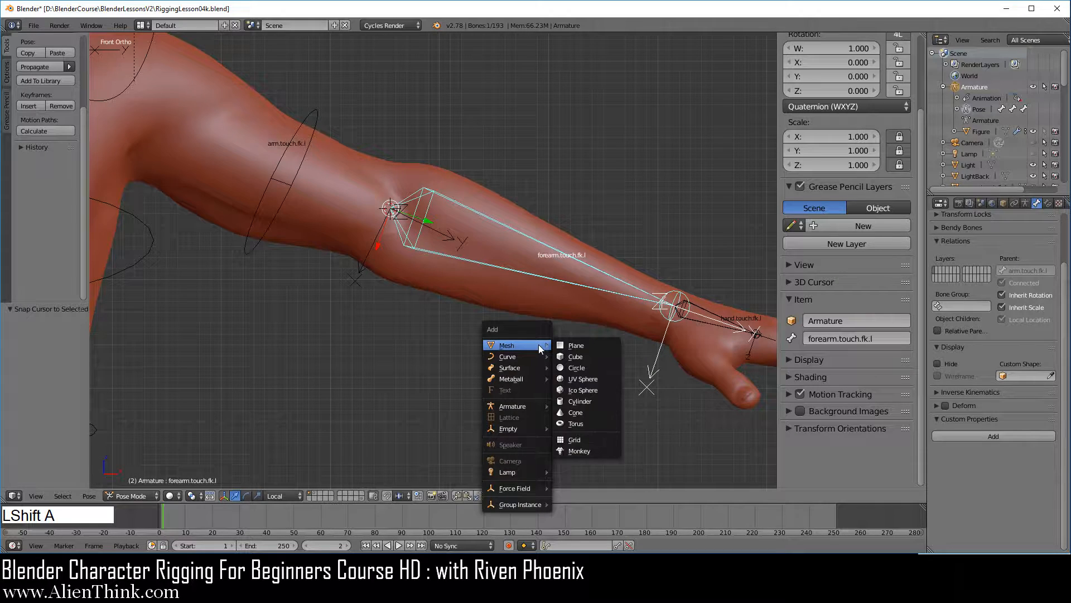
left_click(588, 366)
Give the new circle a Copy Transforms constraint targeting the forearm.touch.fk.l bone.
middle_click_drag(525, 298, 425, 317)
right_click(466, 235)
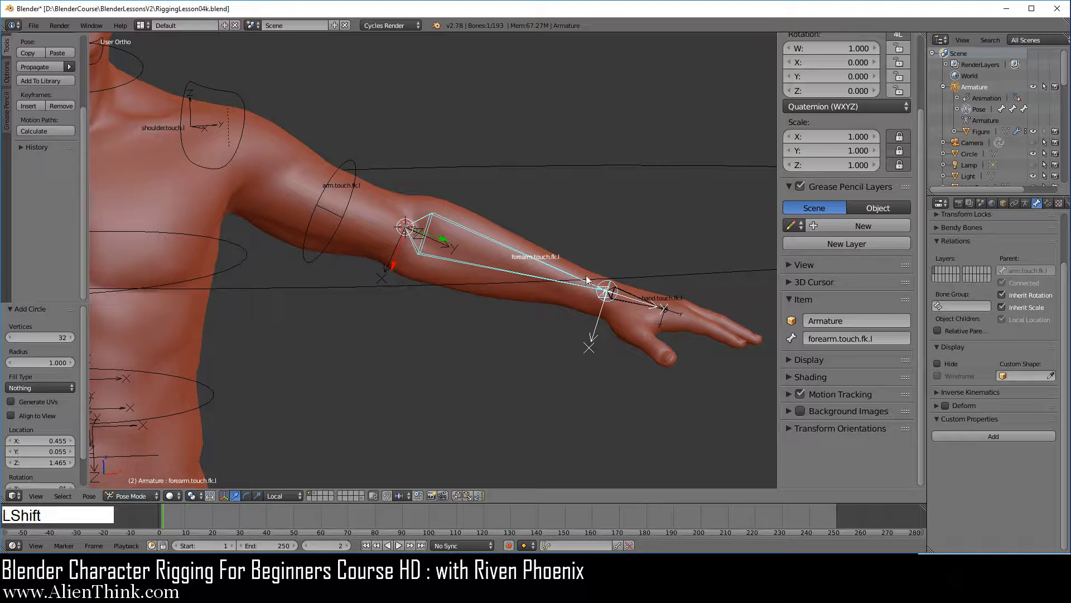
right_click(657, 275, "shift")
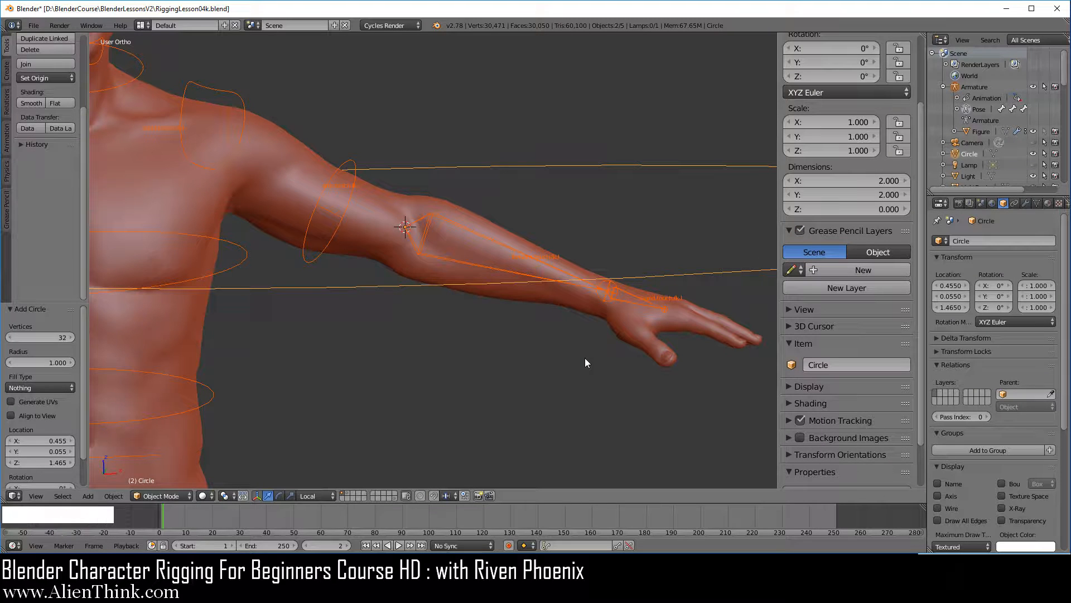
key("ctrl+shift+c")
left_click(547, 359)
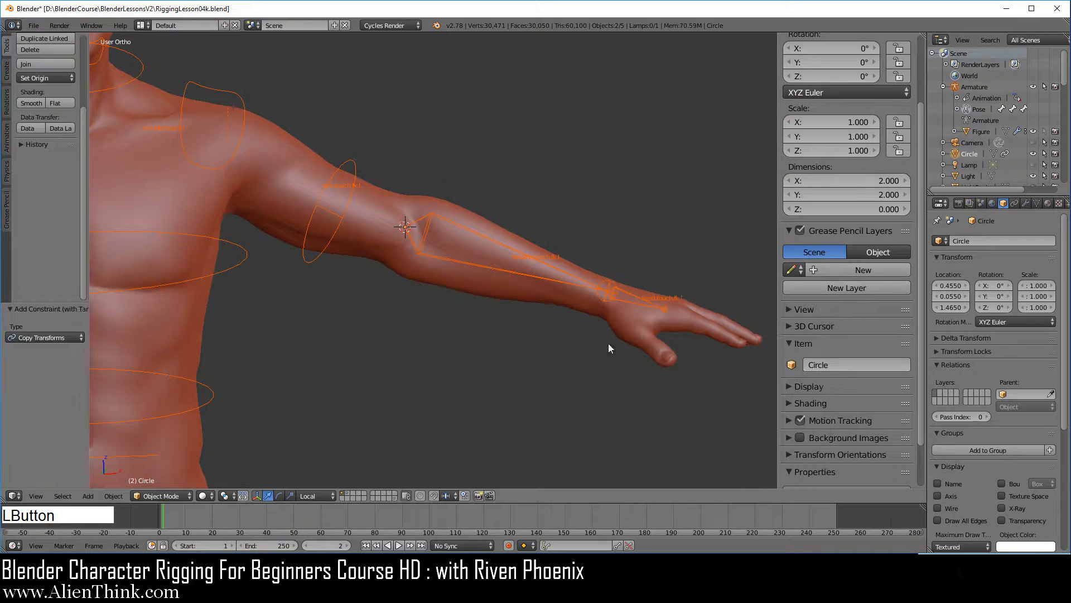
Apply the visual transform to the circle and delete its Copy Transforms constraint.
scroll(559, 337, "down", 5)
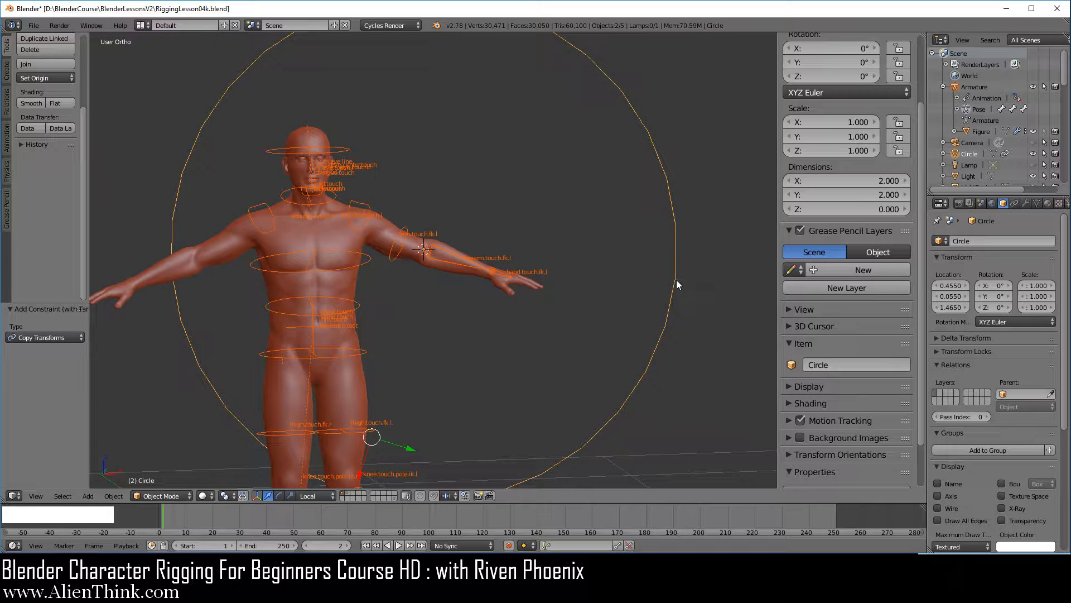
right_click(665, 298)
key("ctrl+a")
left_click(634, 324)
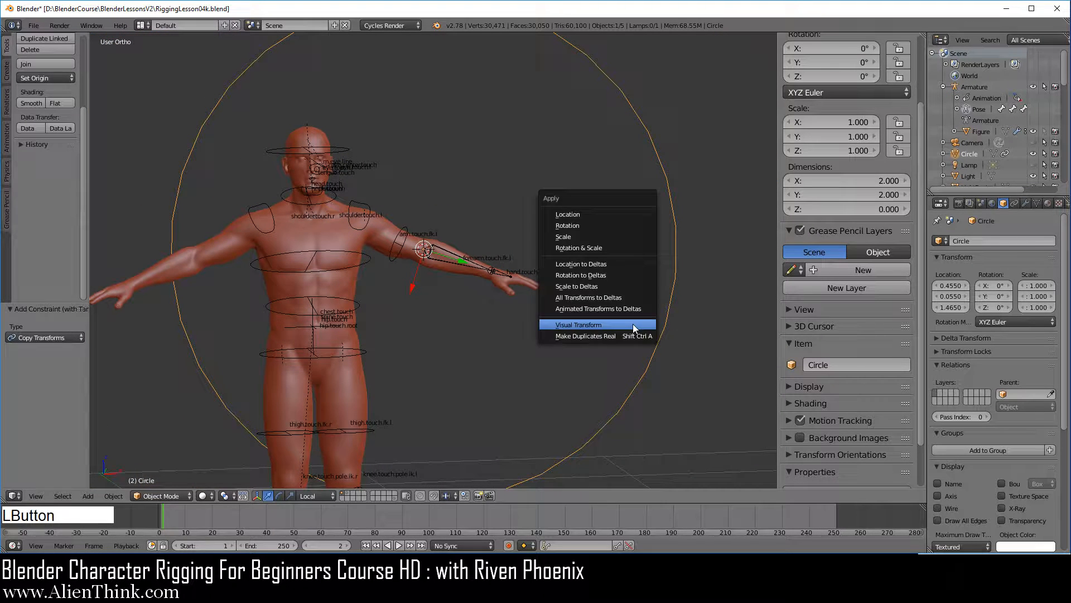
left_click(1014, 203)
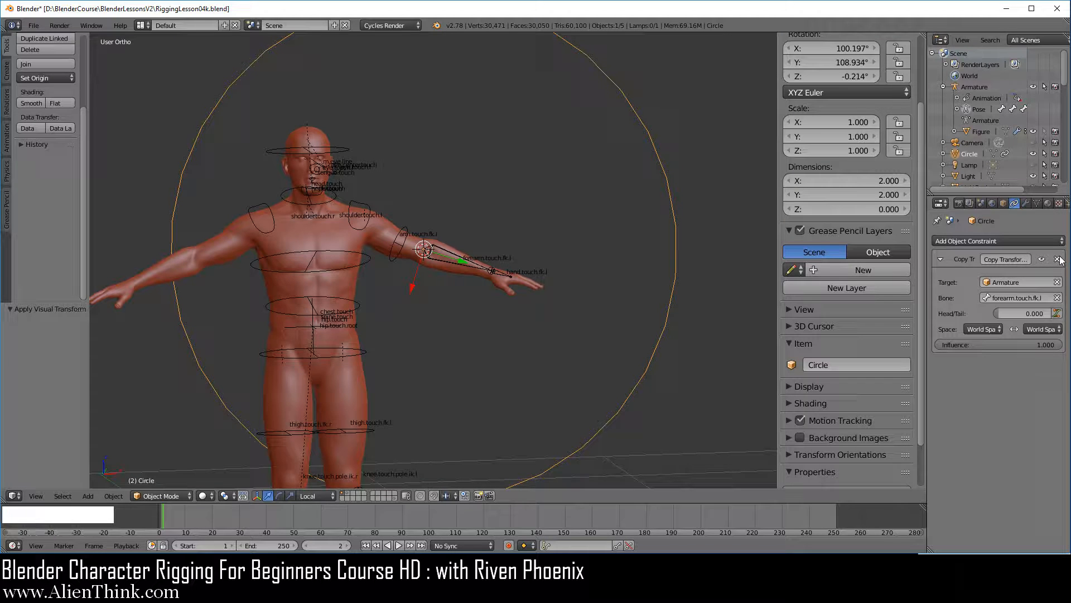
left_click(1058, 259)
Rename the circle object w.forearm.touch.fk.l.
left_click(856, 364)
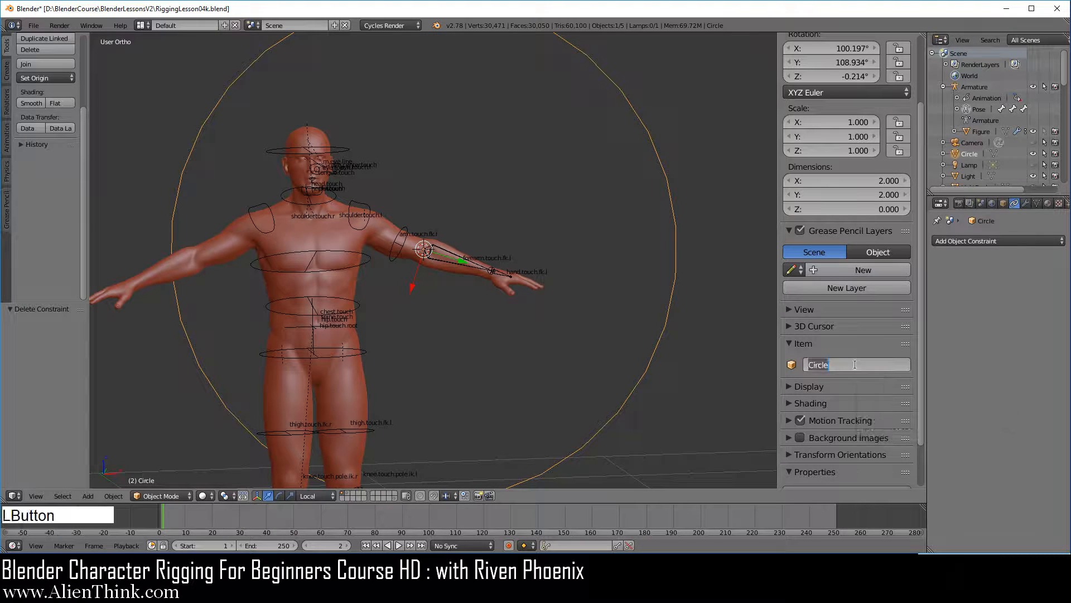
type("w")
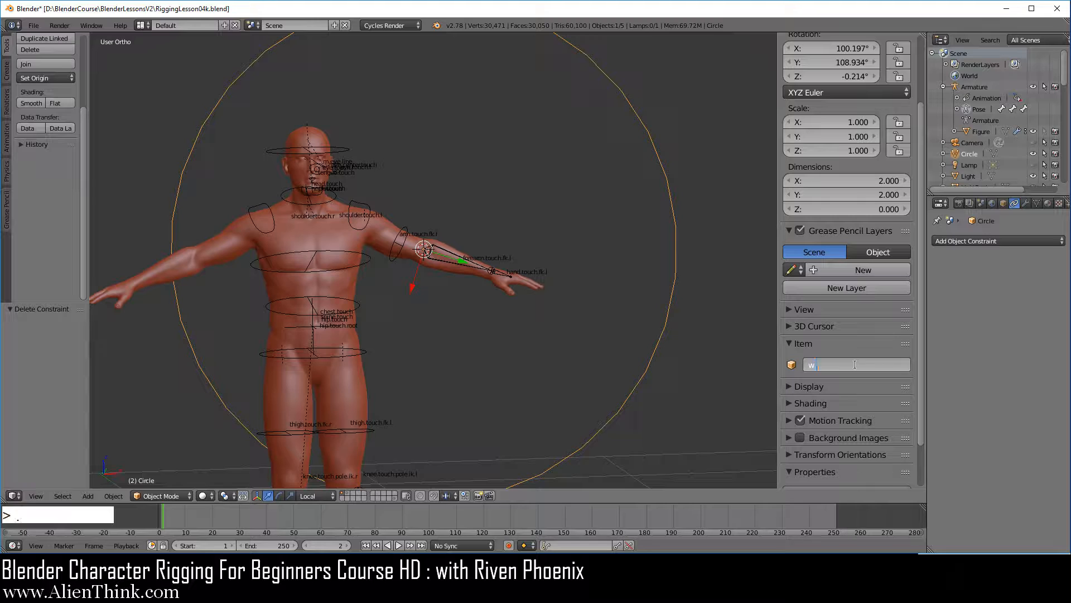
type(".forearm.touch.fk.l")
key("Return")
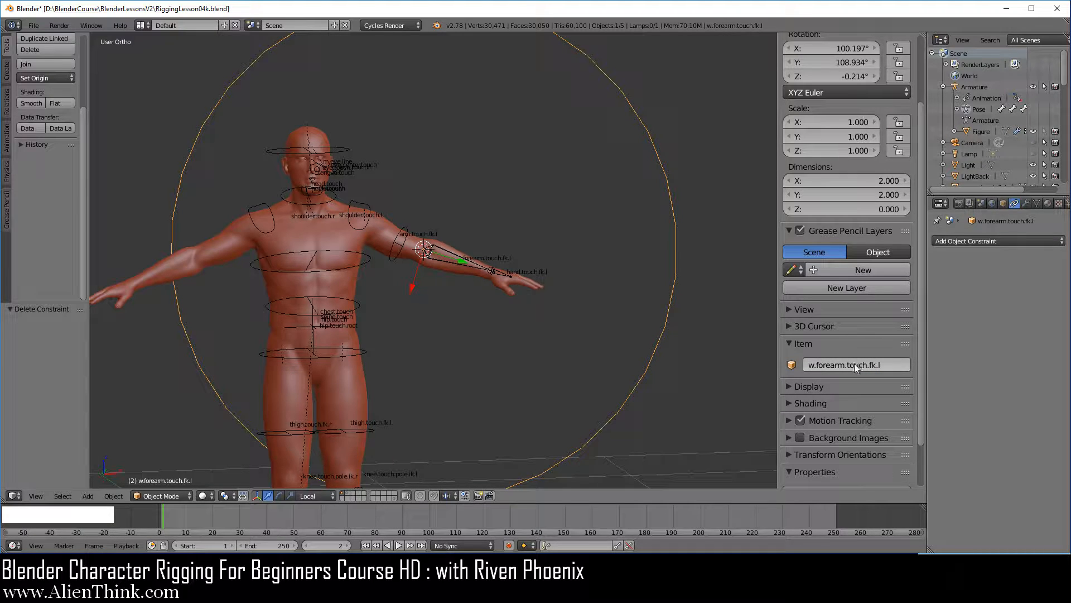
Copy the circle's name and assign w.forearm.touch.fk.l as the forearm.touch.fk.l bone's custom shape.
key("ctrl")
key("ctrl+c")
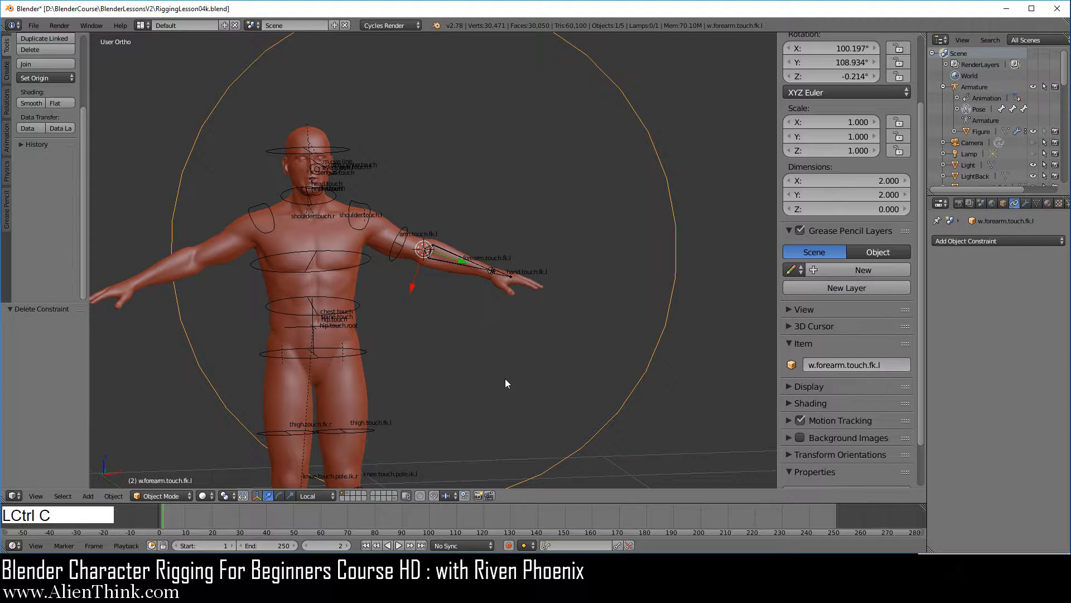
scroll(505, 378, "up", 6)
right_click(491, 248)
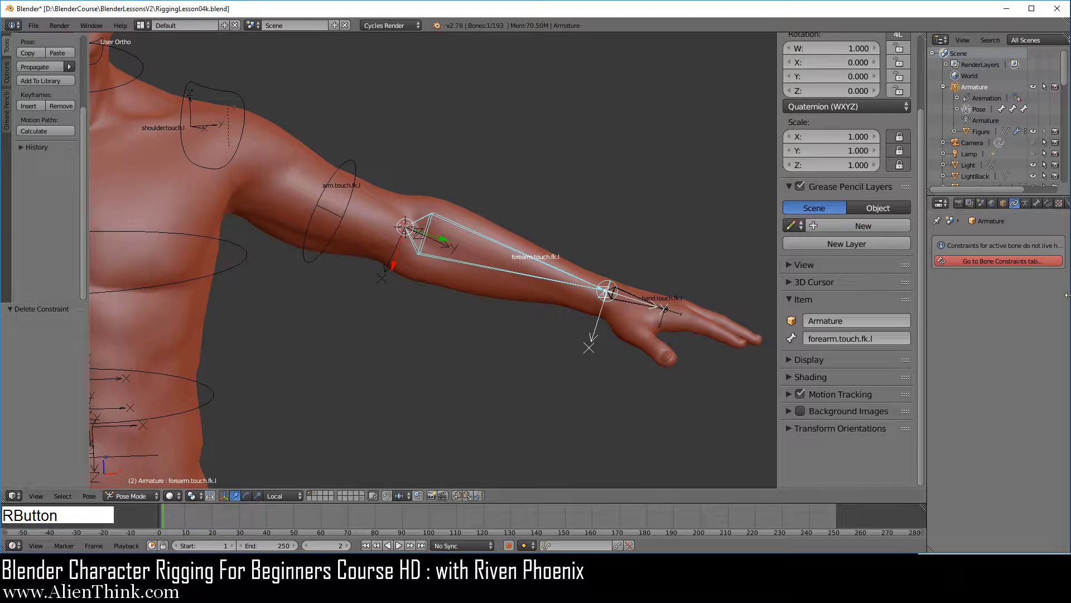
left_click(1037, 204)
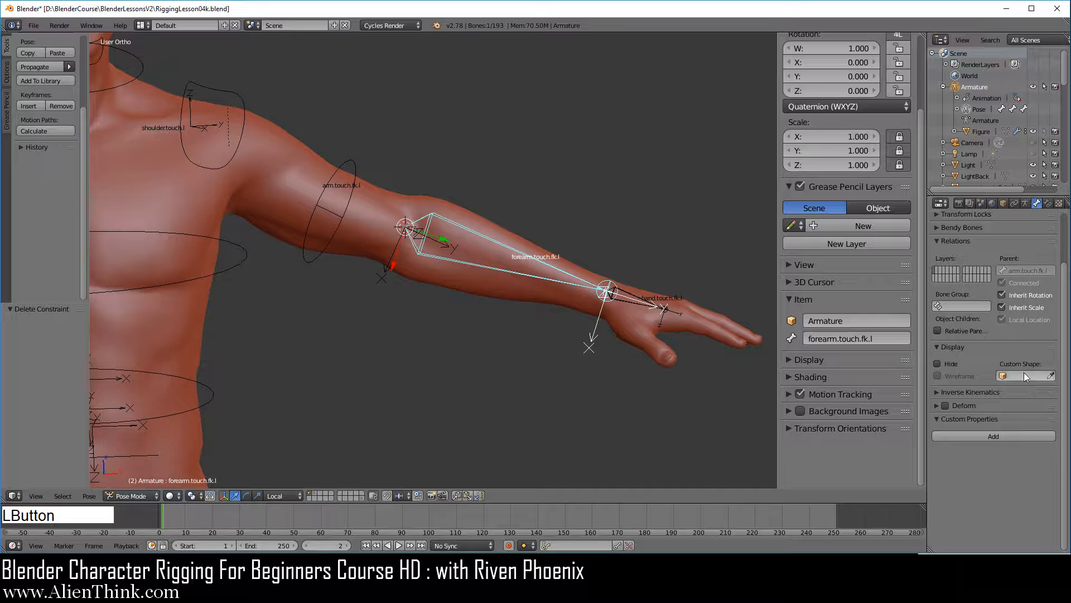
key("ctrl+v")
In the front view, scale the w.forearm.touch.fk.l object to about 0.305 and enable X-Ray for it.
scroll(704, 334, "down", 1)
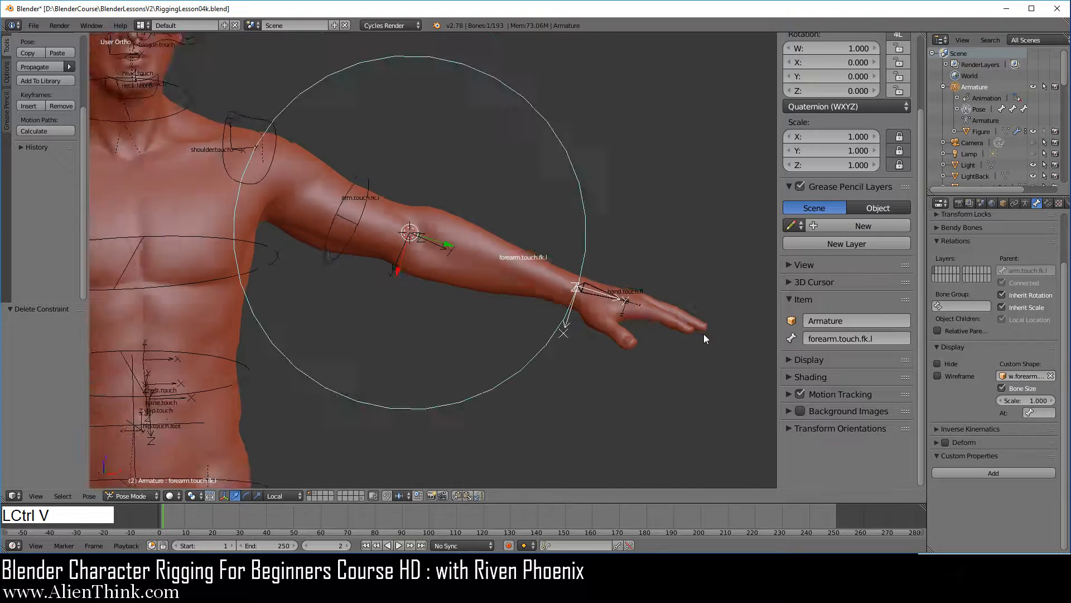
scroll(704, 333, "down", 5)
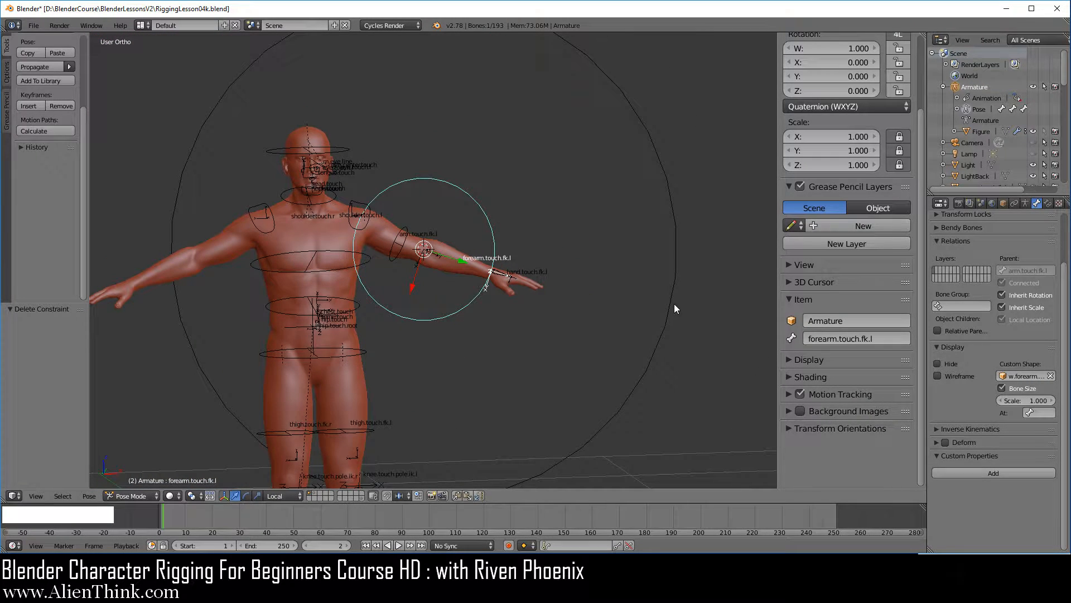
right_click(674, 308)
key("1")
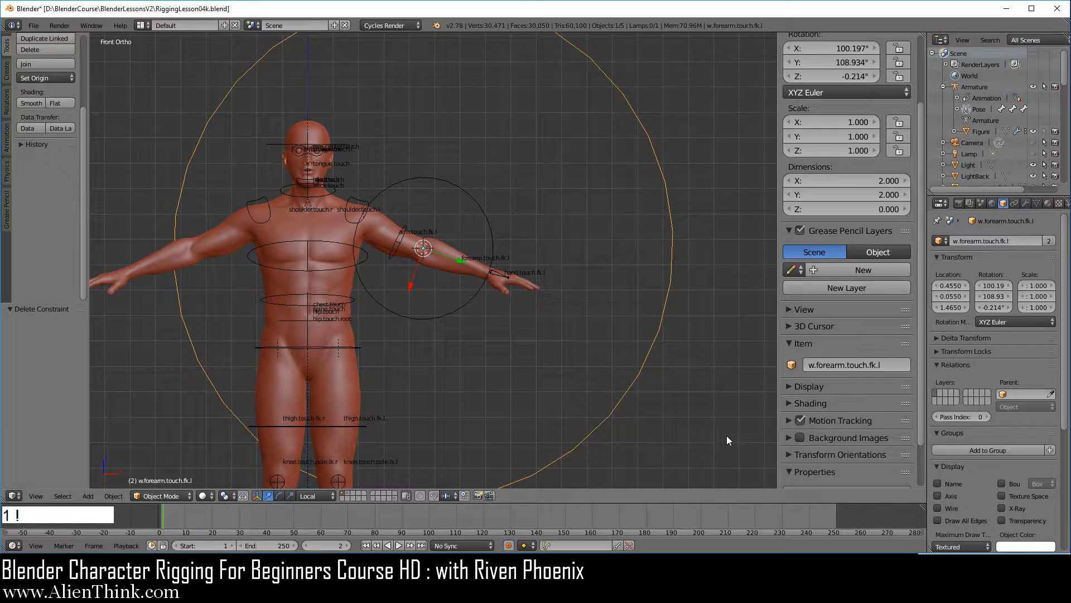
key("s")
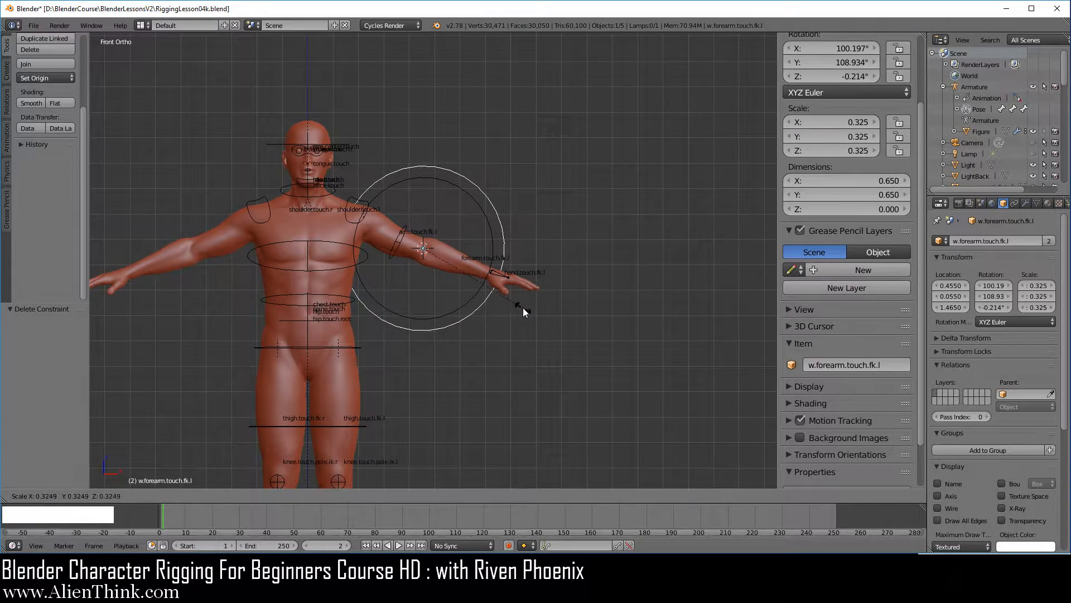
left_click(523, 307)
scroll(529, 329, "up", 4)
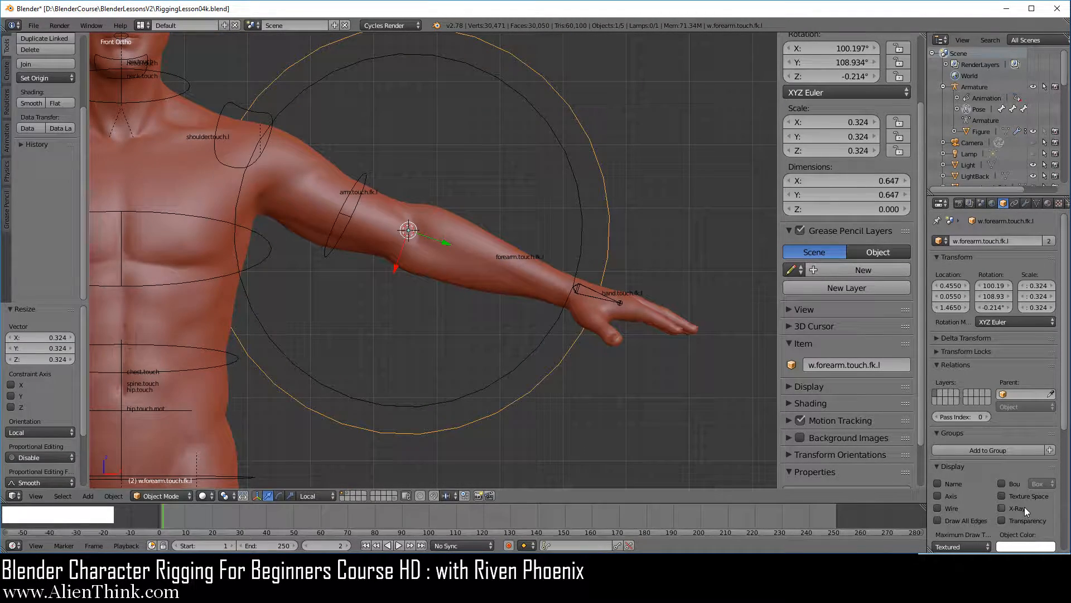
left_click(1002, 508)
key("s")
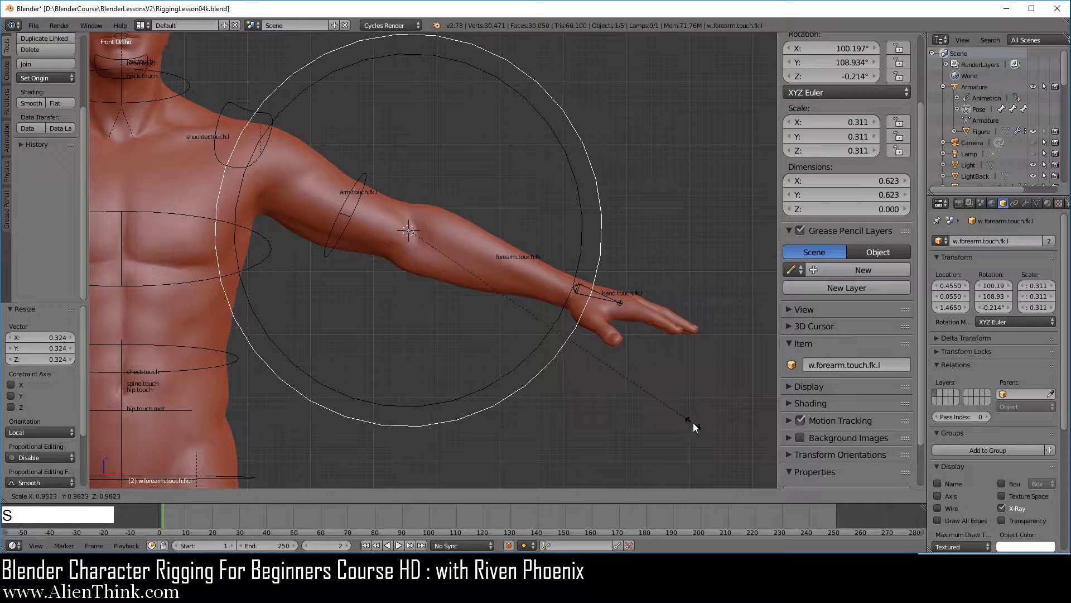
left_click(681, 419)
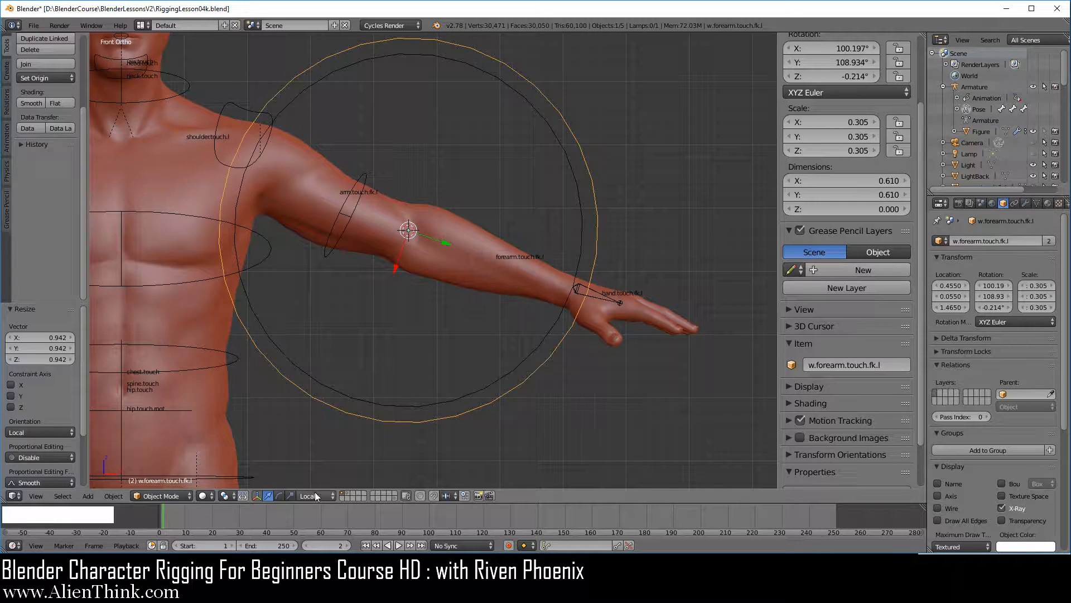
In Edit Mode, rotate the circle's vertices 90° about local X and scale them by about 0.262 to fit the forearm.
key("Tab")
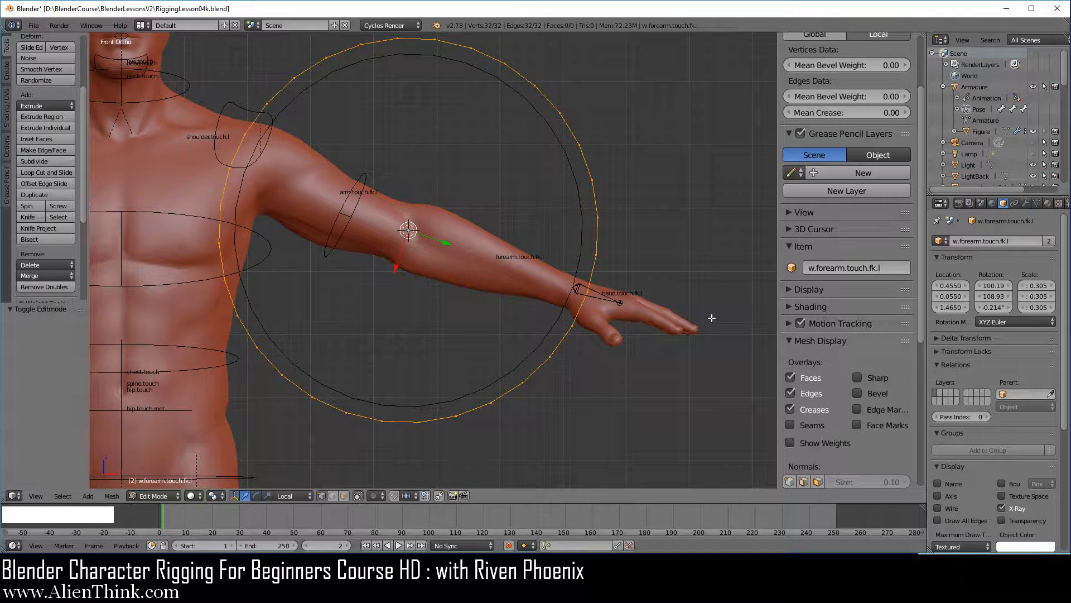
key("r")
key("x")
key("x")
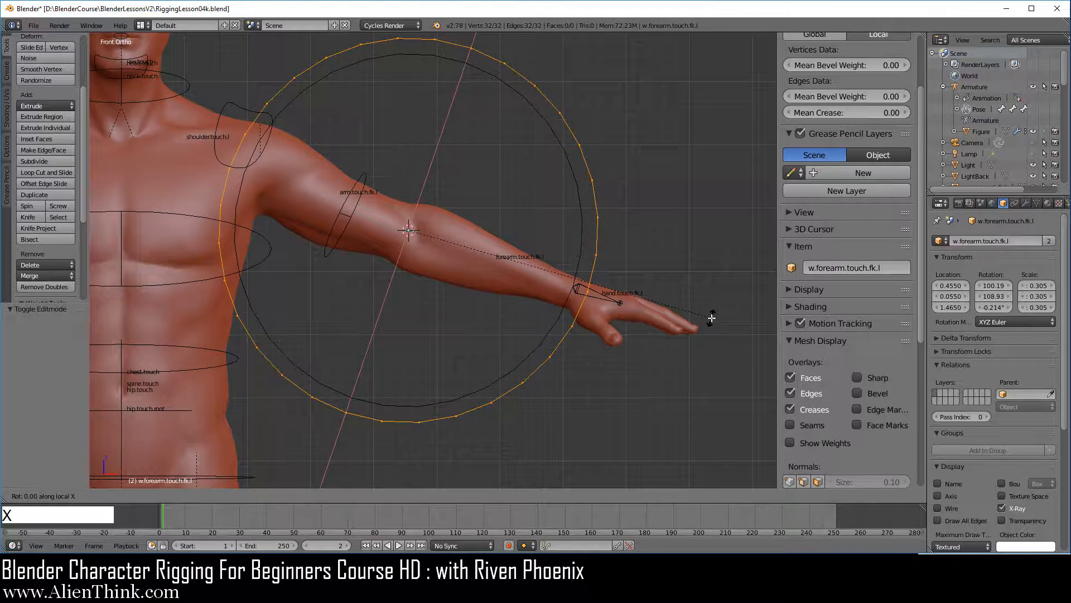
key("KP_9")
key("KP_0")
key("KP_Enter")
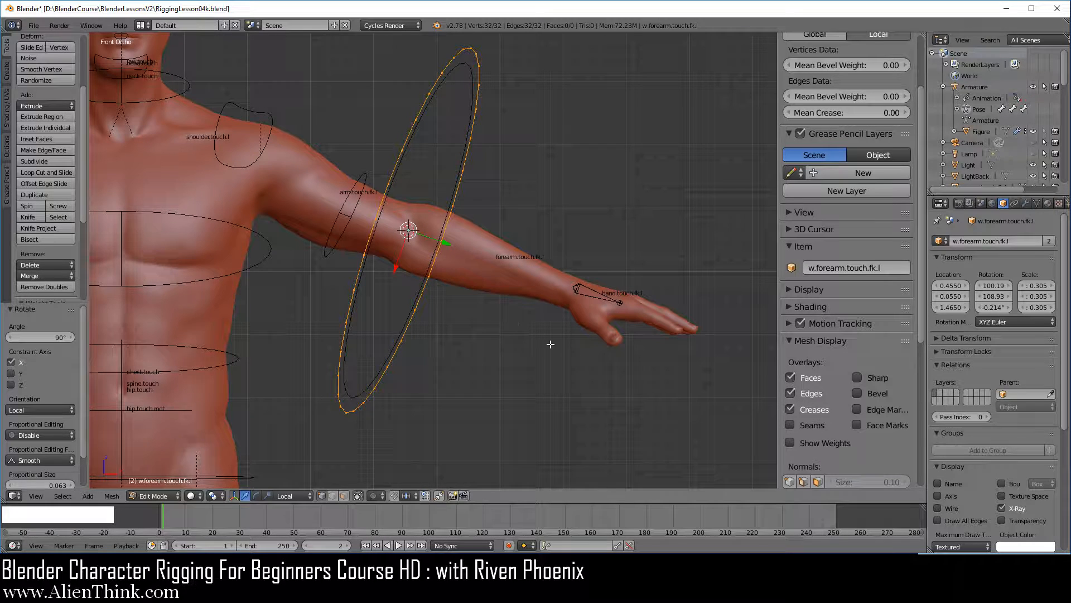
key("s")
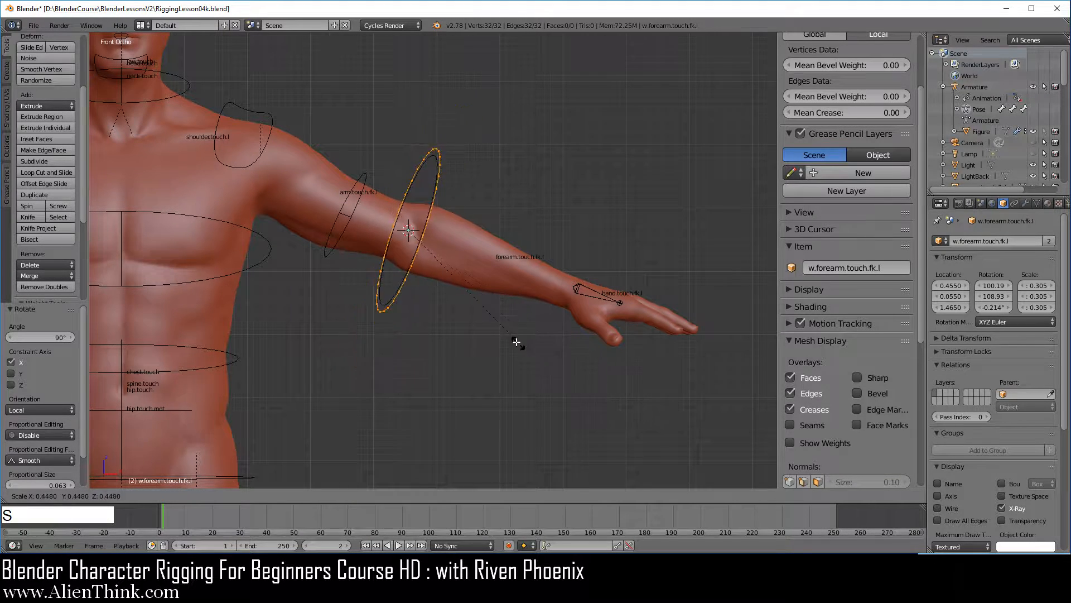
left_click(464, 300)
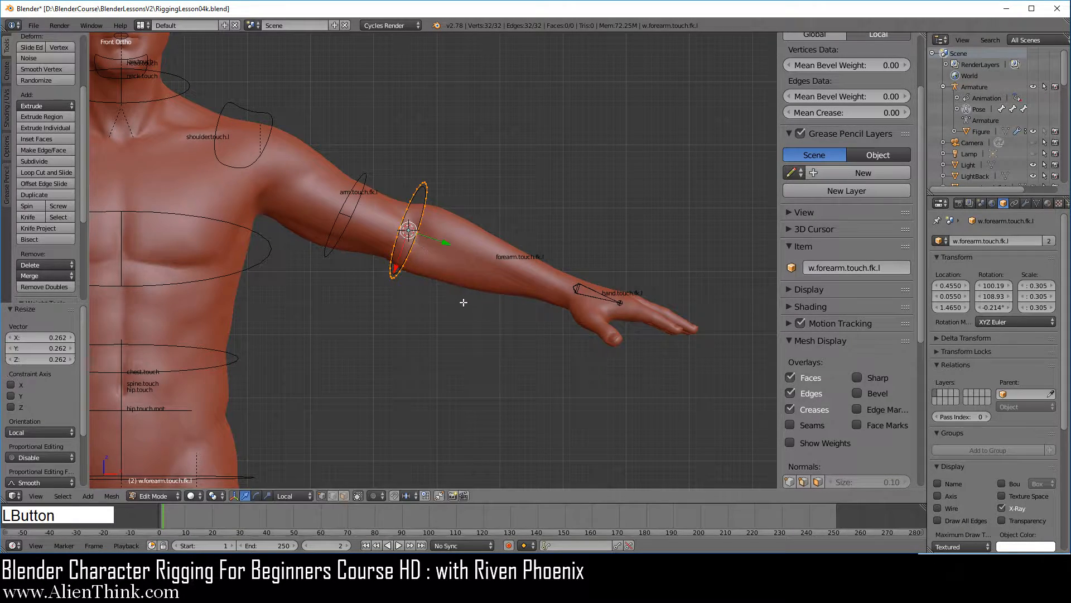
Move the w.forearm.touch.fk.l circle's vertices from the elbow to mid-forearm, positioning them in the front and top views.
scroll(441, 262, "up", 4)
middle_click_drag(442, 259, 328, 239, "shift")
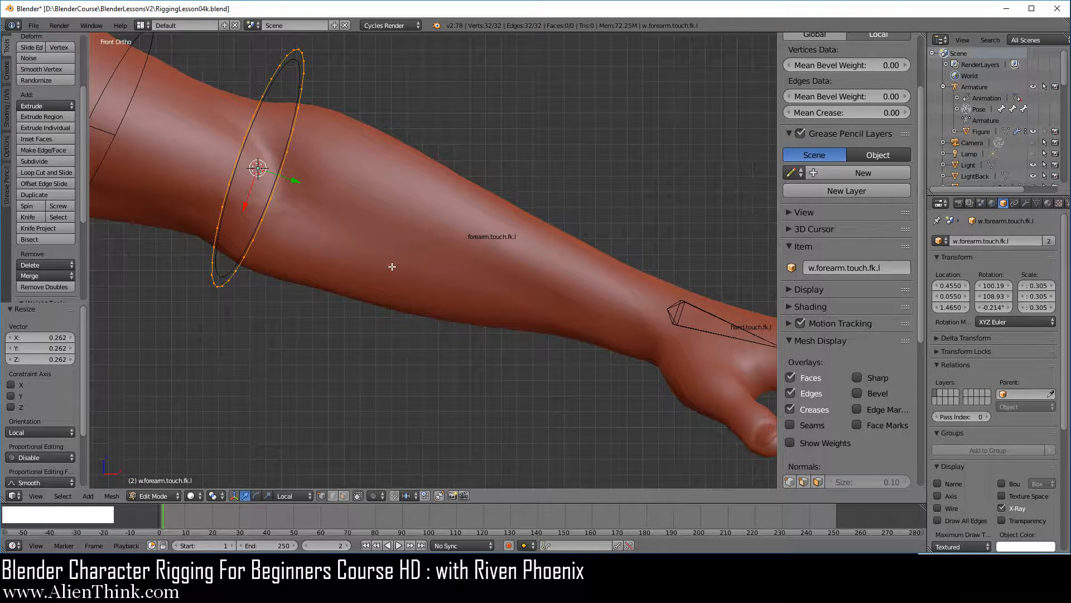
key("g")
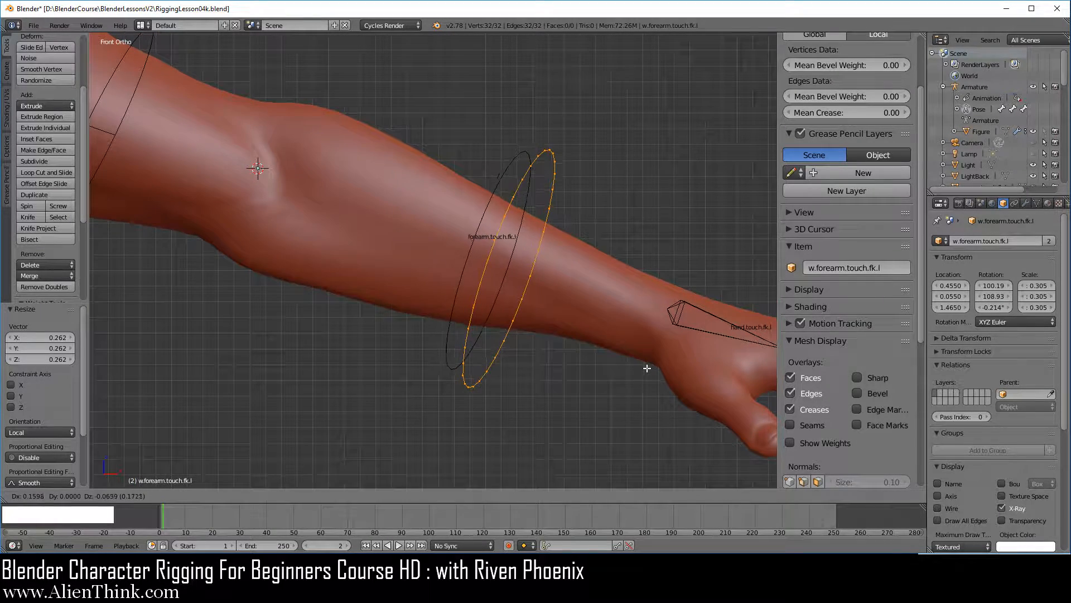
left_click(640, 369)
key("KP_7")
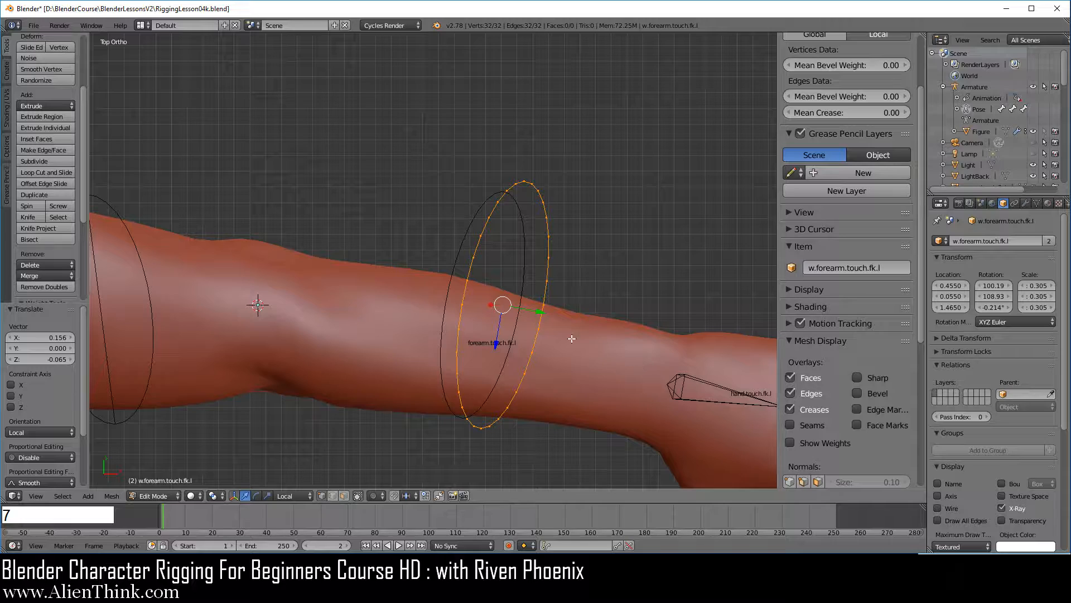
key("g")
left_click(559, 385)
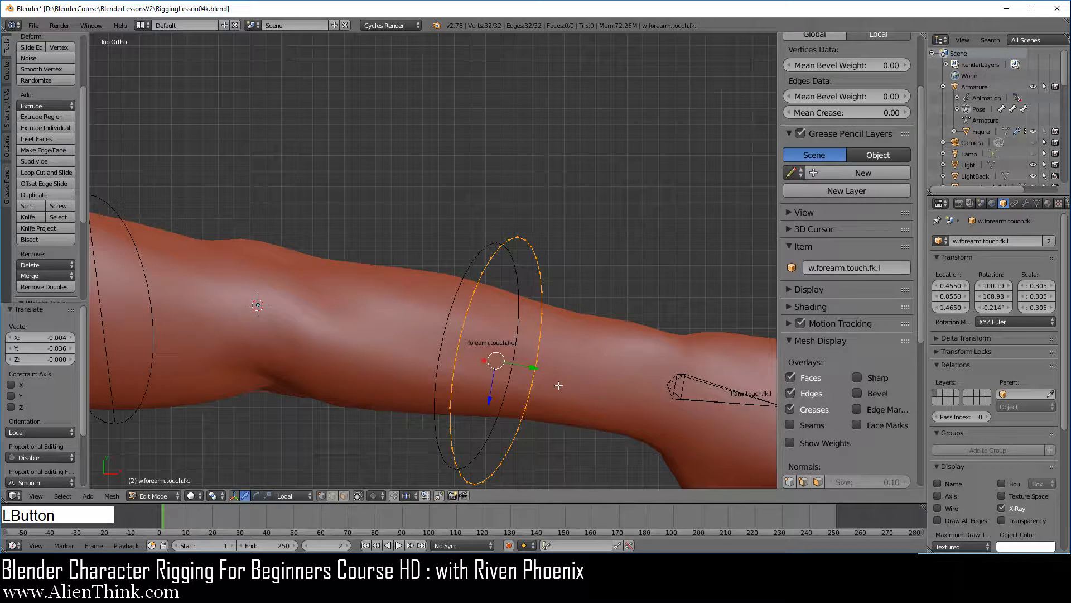
Scale the circle's vertices by about 0.747 and nudge them to centre the ring around the forearm.
key("s")
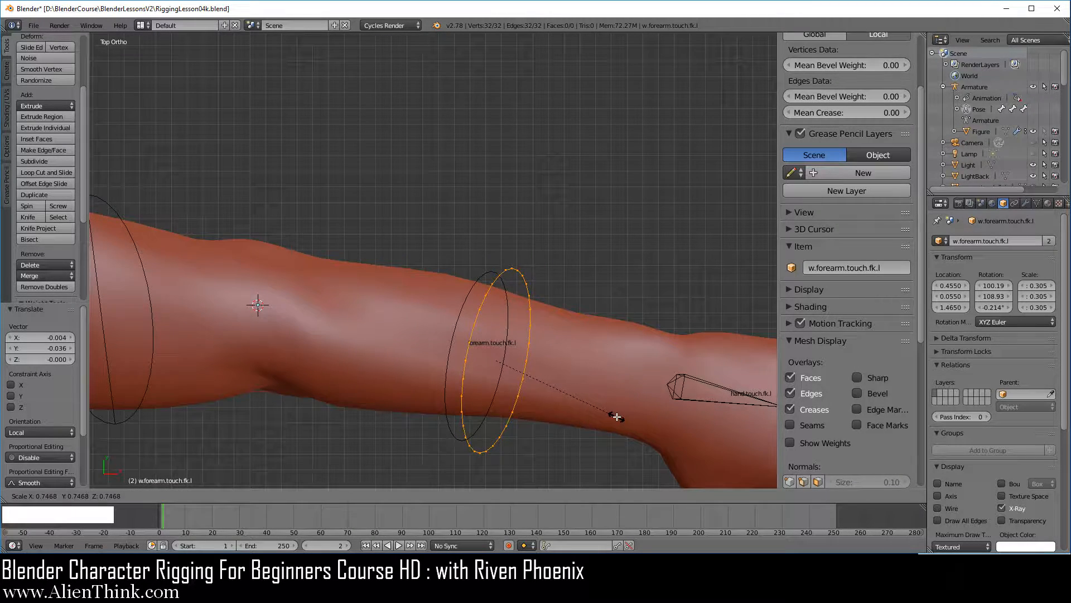
left_click(616, 417)
key("g")
left_click(560, 415)
Join two opposite vertices of the forearm circle with an edge across its middle.
key("KP_1")
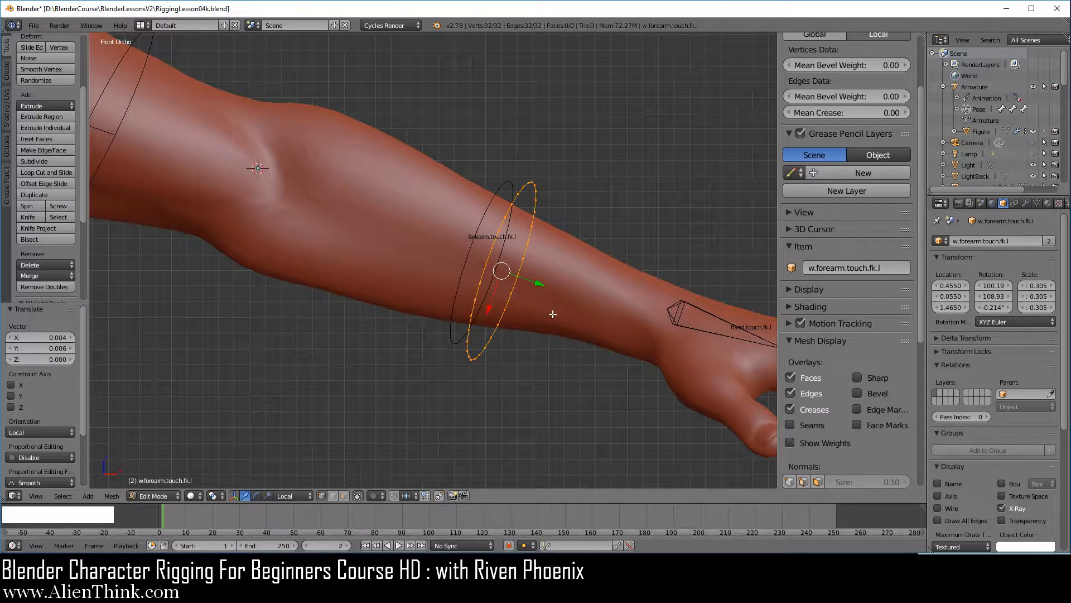
scroll(552, 314, "up", 2)
right_click(553, 285)
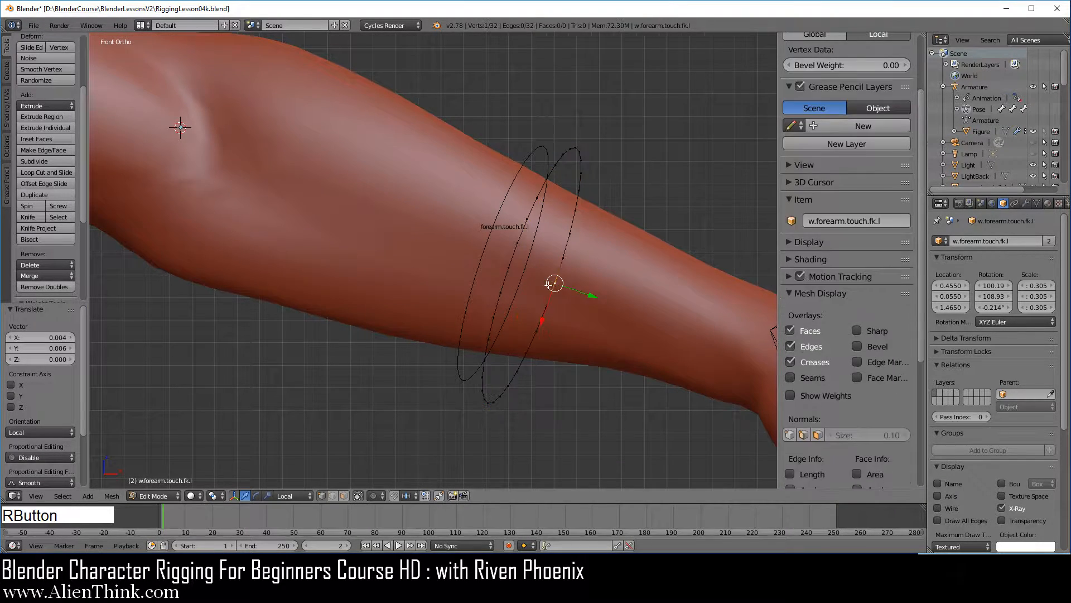
right_click(509, 268, "shift")
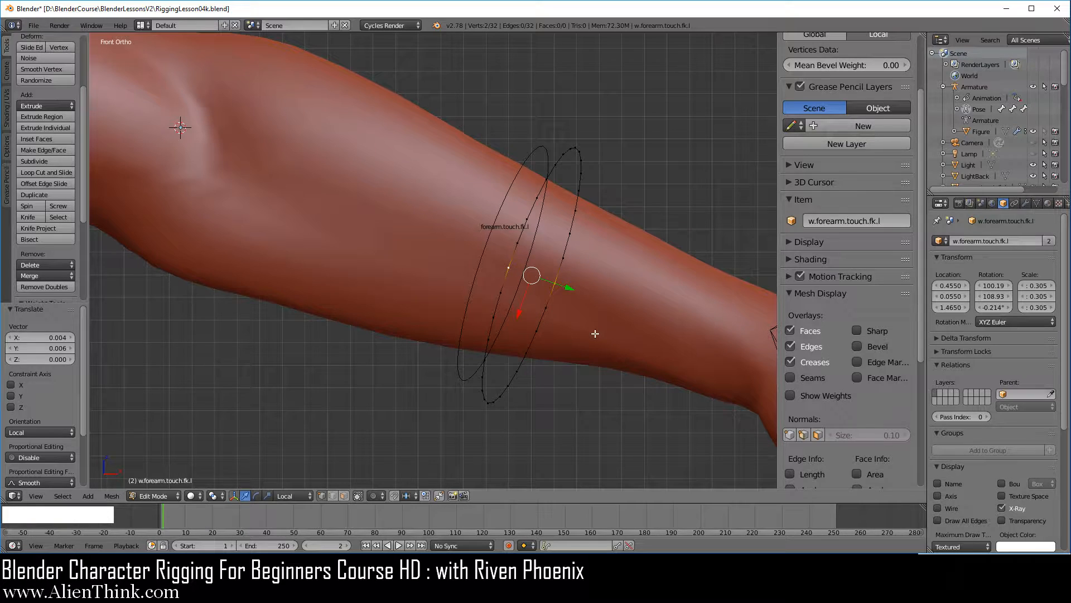
key("f")
Select all of the circle's vertices and scale them by about 0.903 to fit closer around the forearm.
scroll(600, 339, "down", 3)
middle_click_drag(526, 262, 360, 269)
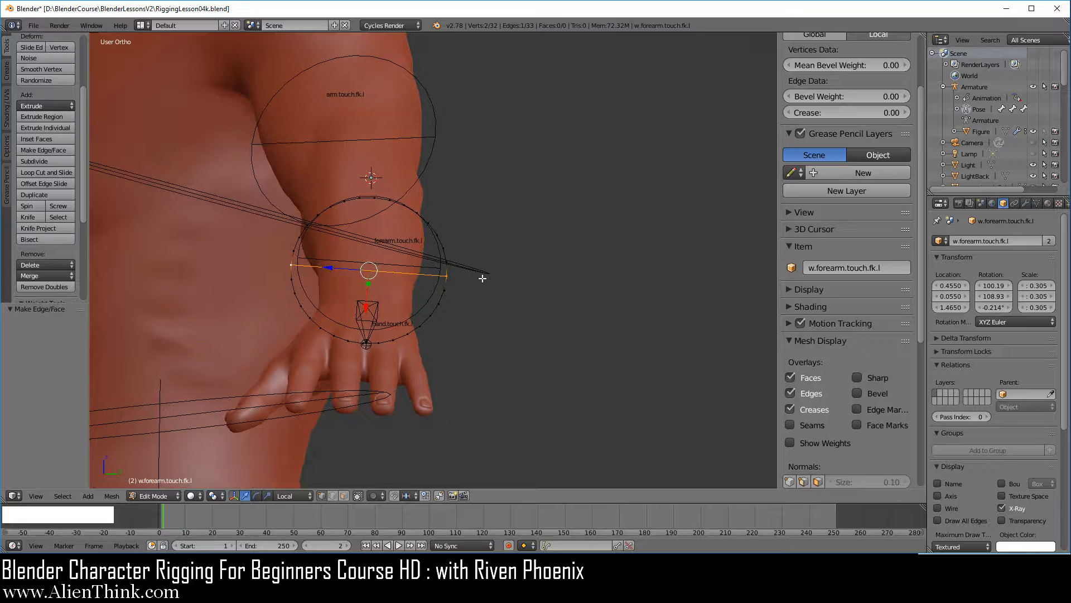
key("a")
scroll(514, 316, "up", 2)
key("s")
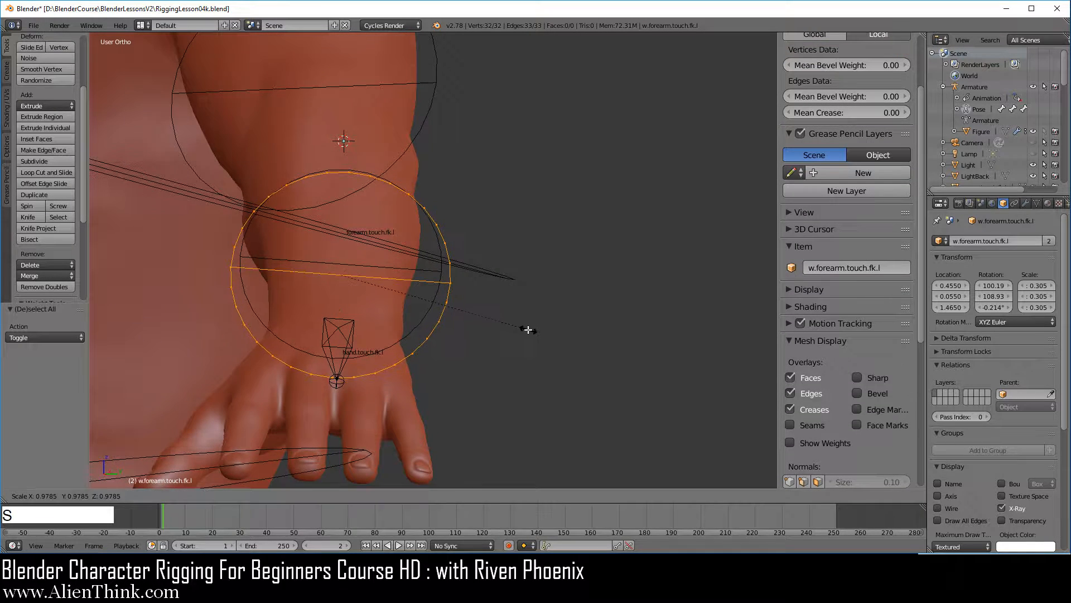
left_click(509, 320)
key("KP_1")
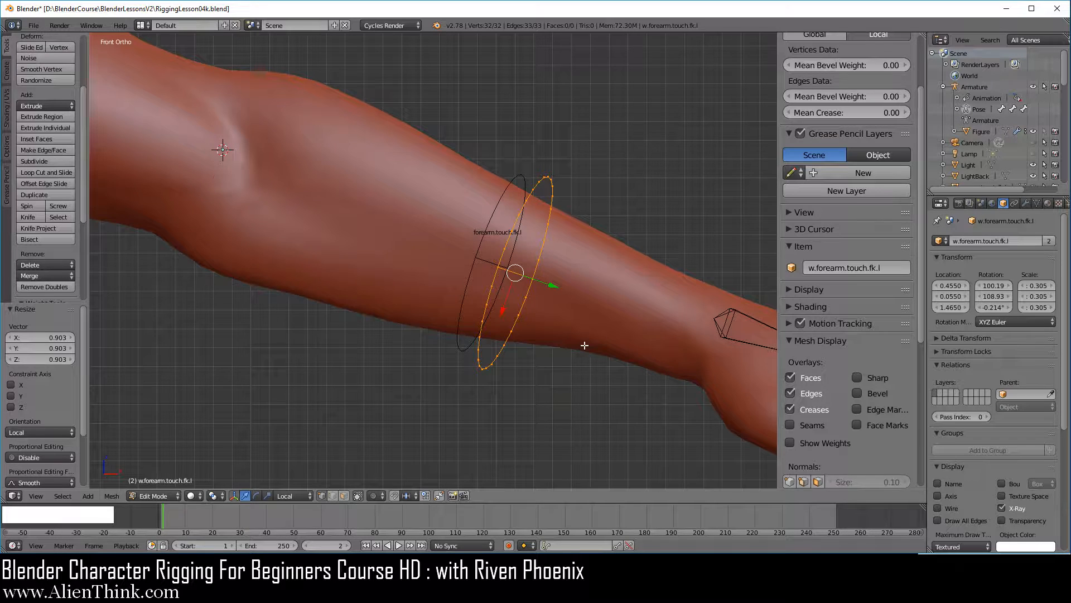
Return to Object Mode and move the w.forearm.touch.fk.l object about -0.013 along local Y onto the bone's displayed shape.
key("Tab")
scroll(574, 340, "down", 3)
scroll(463, 296, "up", 3)
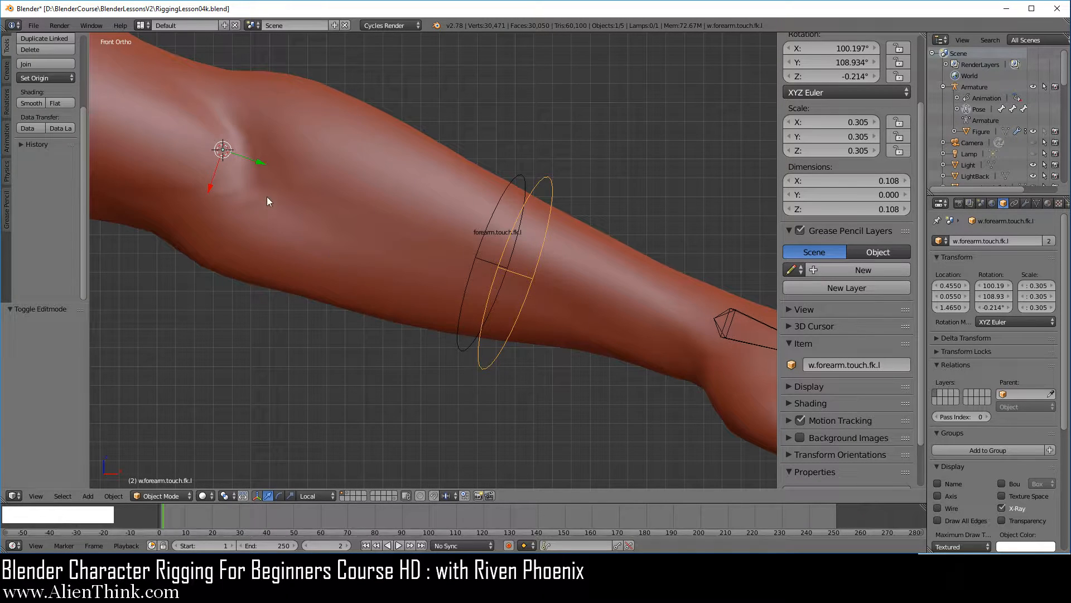
left_click_drag(260, 163, 238, 159)
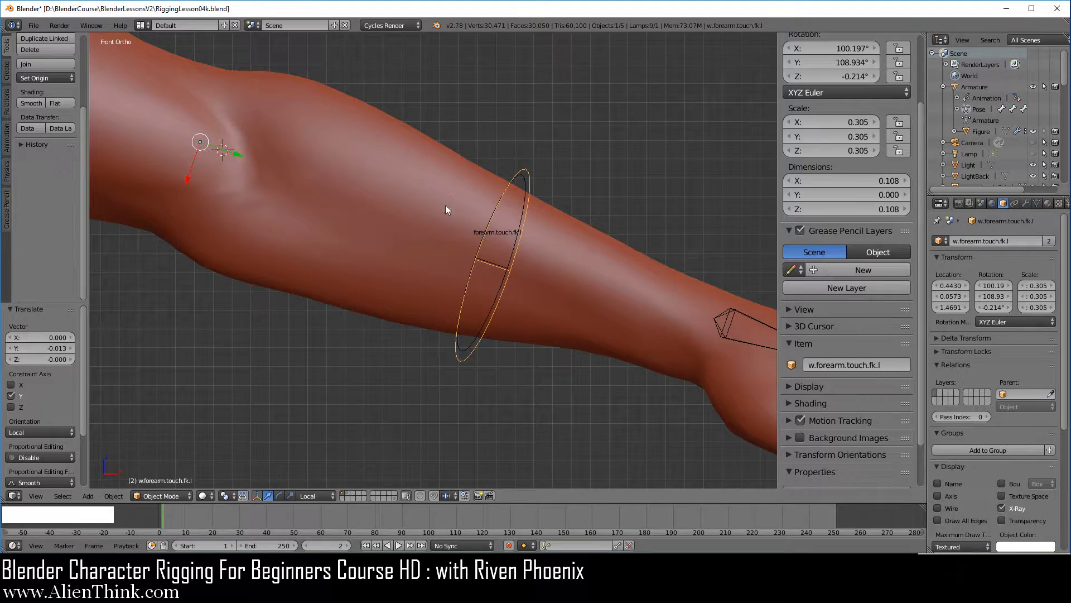
Move the w.forearm.touch.fk.l object from the visible layer to a separate layer.
middle_click_drag(446, 205, 279, 162)
key("1")
key("m")
left_click(743, 303)
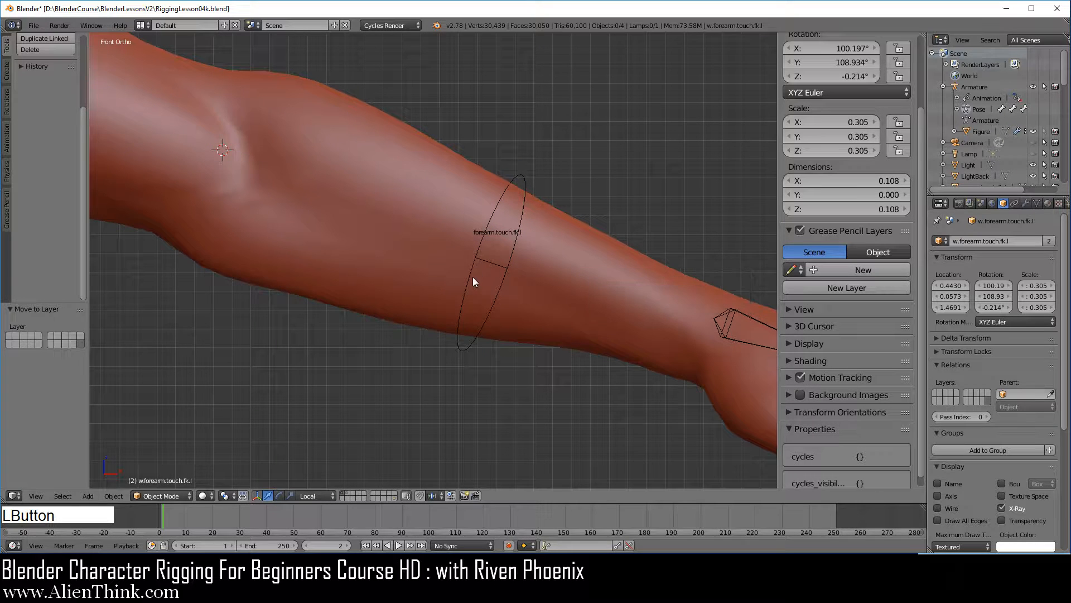
Select the forearm.touch.fk.l bone and test its free trackball rotation, then cancel the rotation.
right_click(489, 227)
scroll(514, 283, "down", 2)
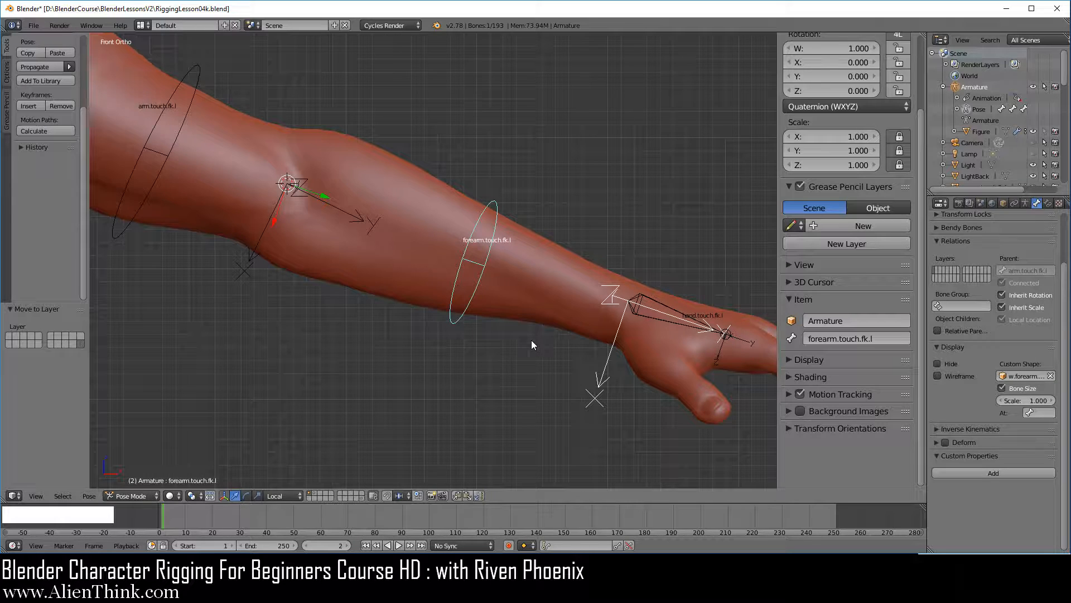
key("r")
key("r")
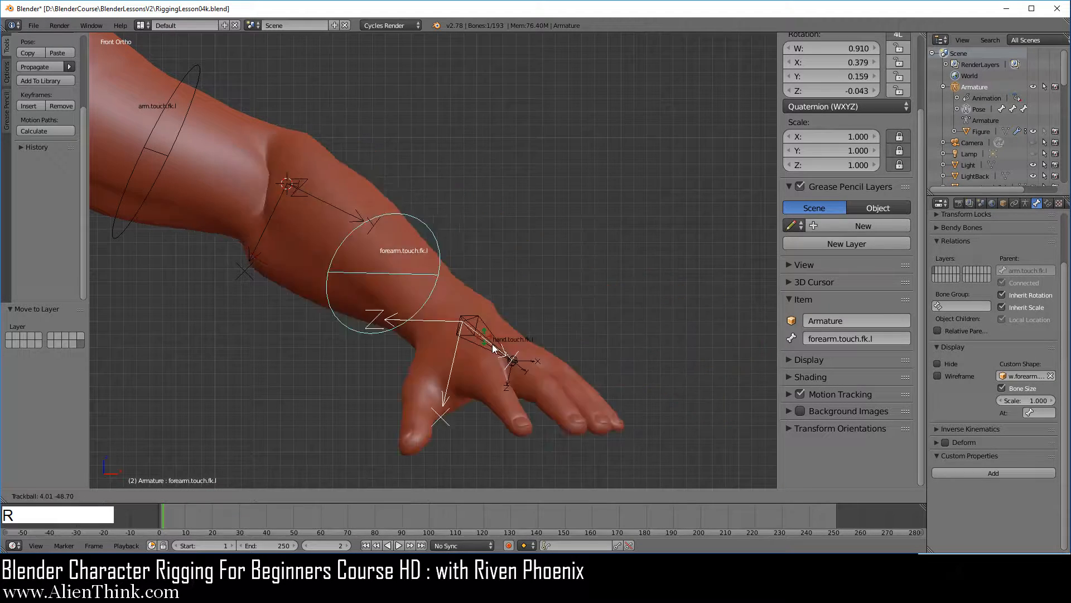
right_click(561, 279)
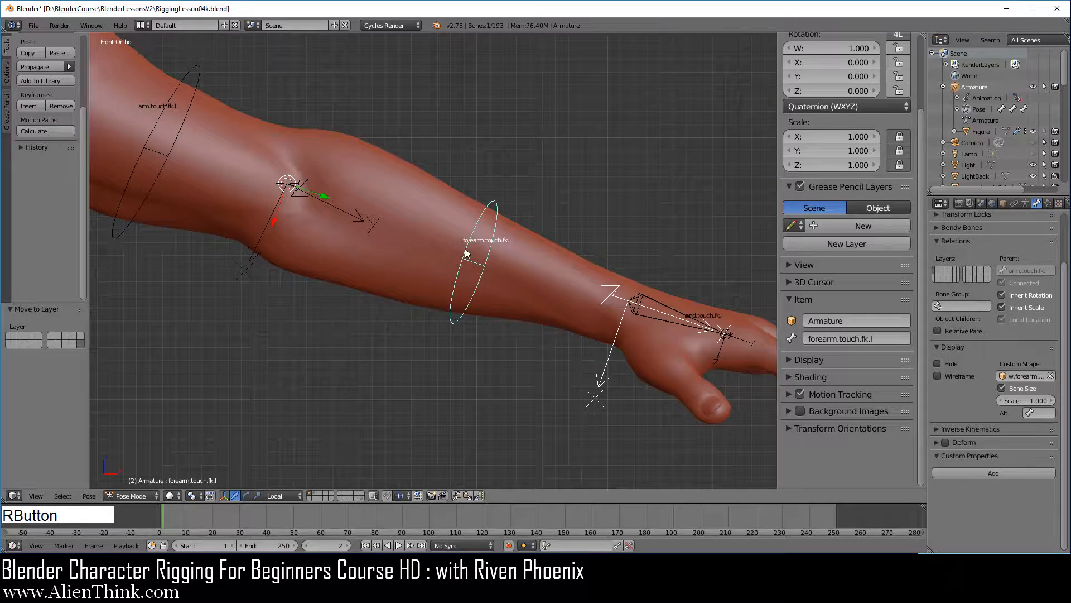
Set the forearm.touch.fk.l bone's rotation mode to XYZ Euler and lock its Y and Z rotation.
scroll(866, 273, "up", 4)
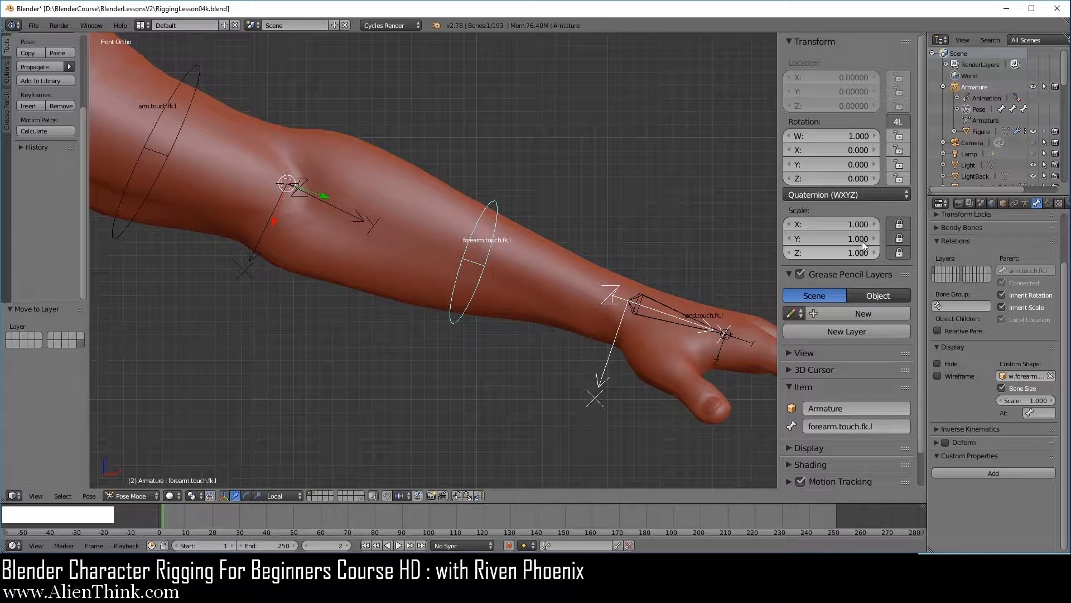
left_click(823, 196)
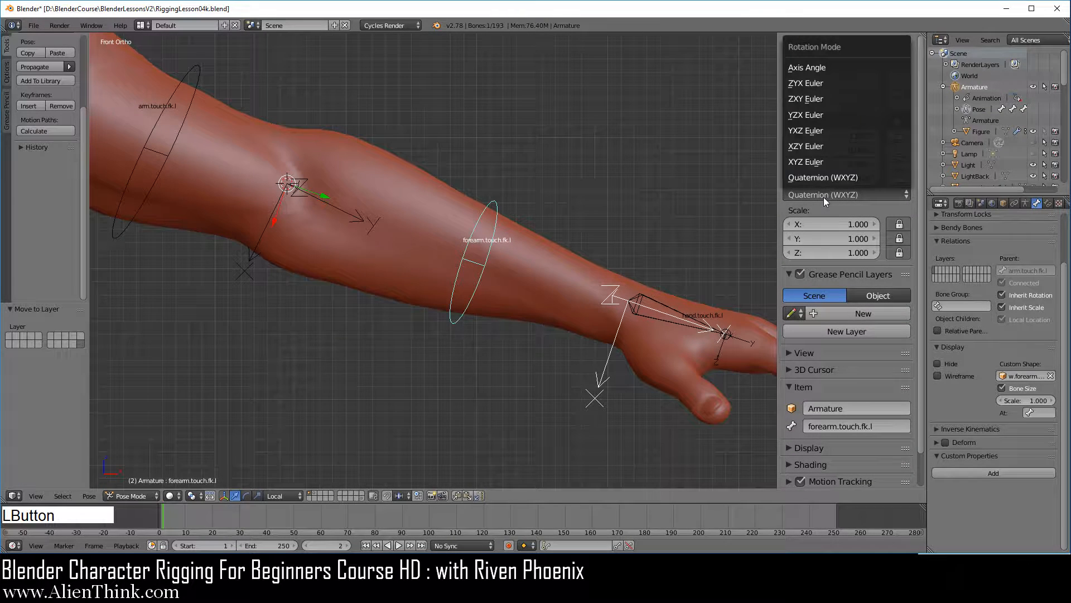
left_click(811, 161)
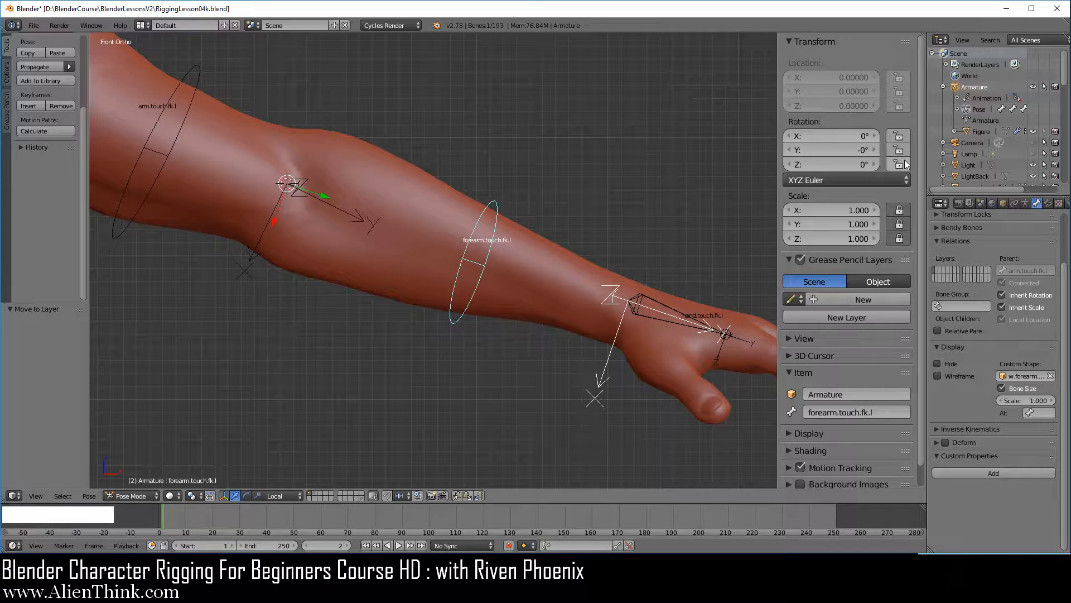
left_click(903, 149)
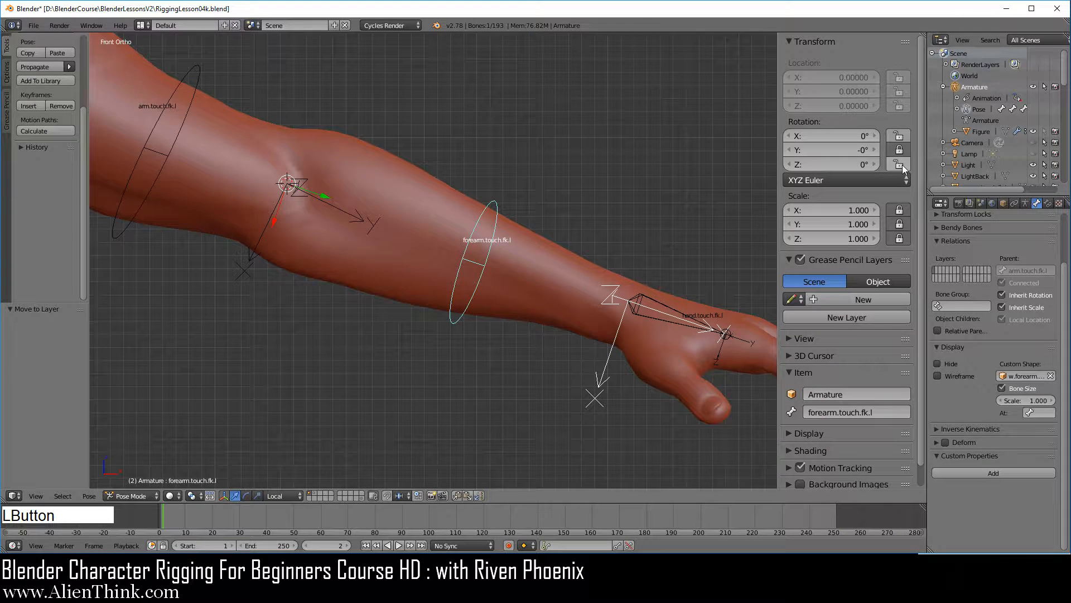
left_click(901, 163)
Test the forearm bone's locked rotation in the front view with normal and trackball rotation, cancelling each attempt.
key("r")
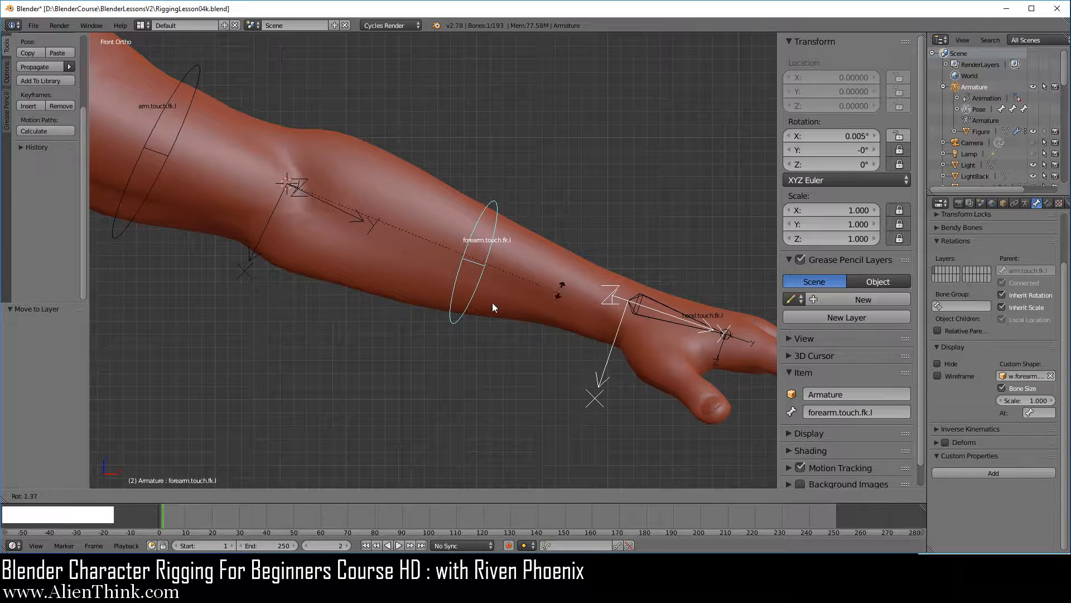
key("r")
key("r")
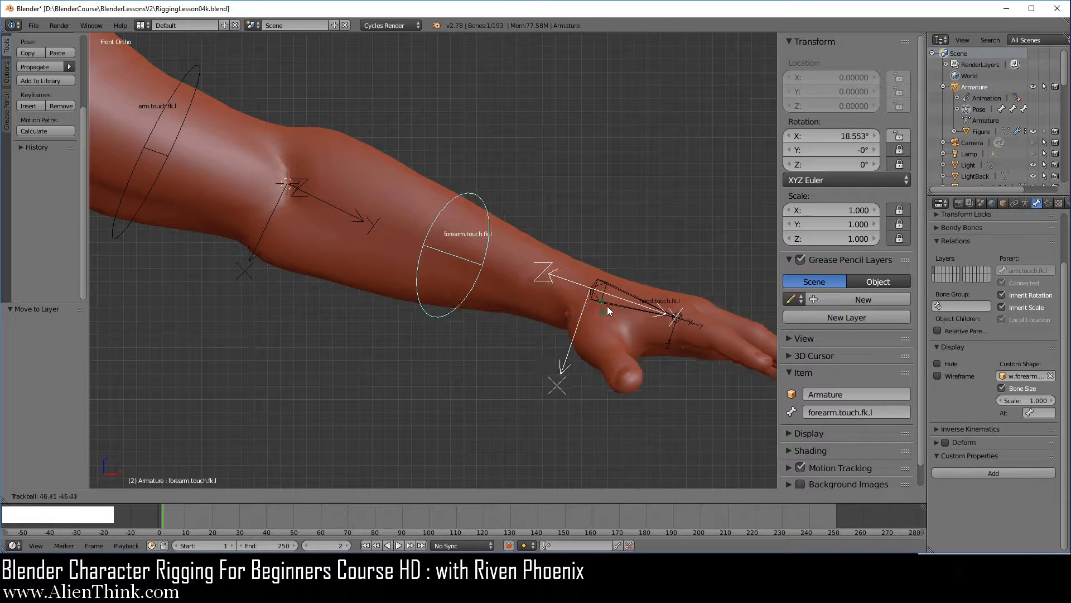
right_click(580, 317)
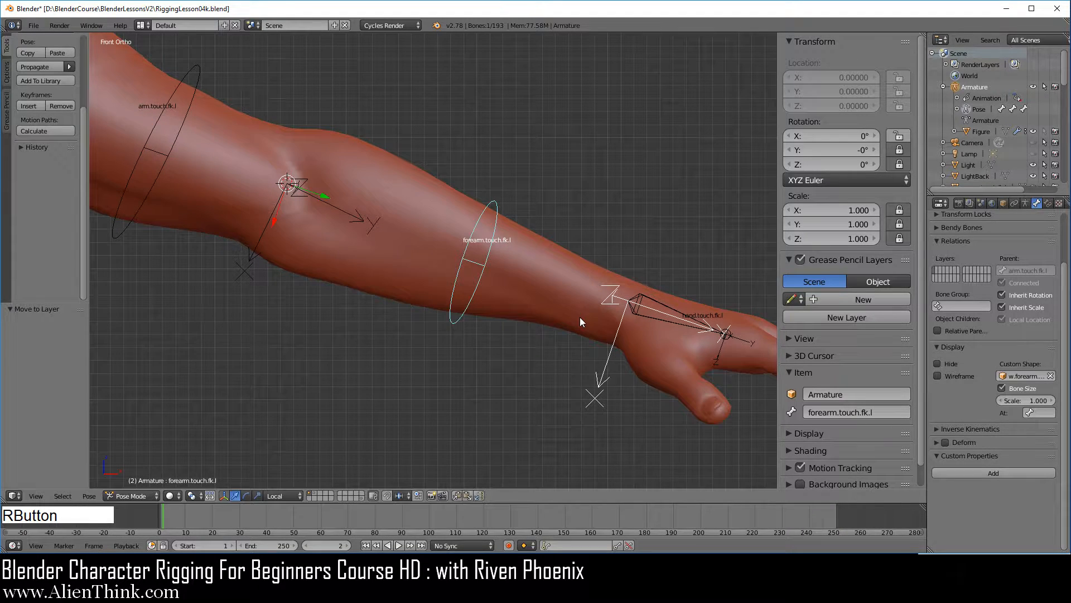
scroll(500, 302, "down", 1)
scroll(500, 302, "up", 2)
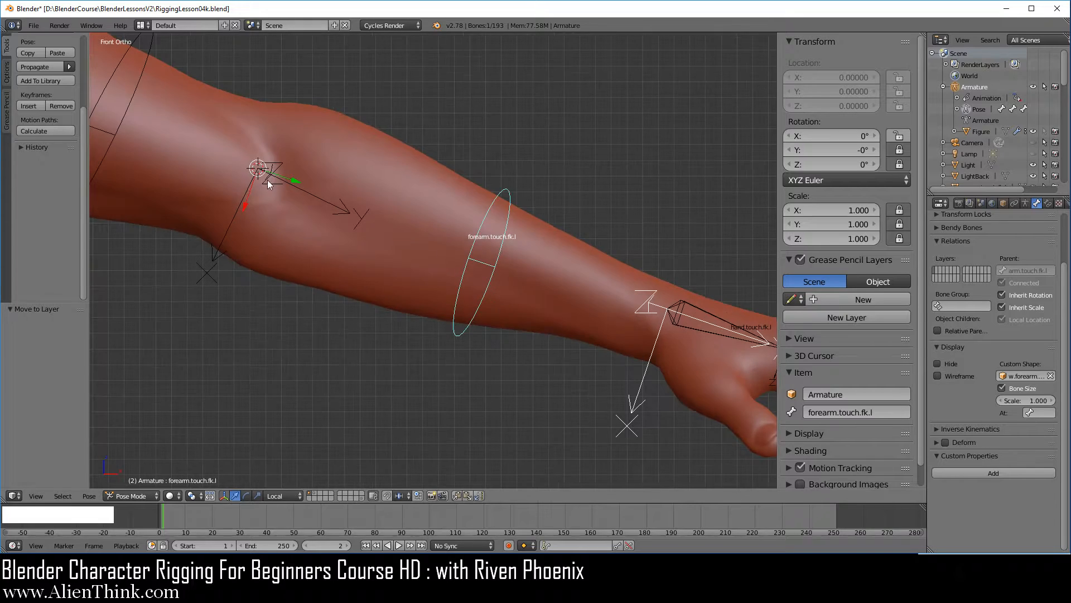
key("r")
right_click(547, 301)
scroll(547, 301, "down", 3)
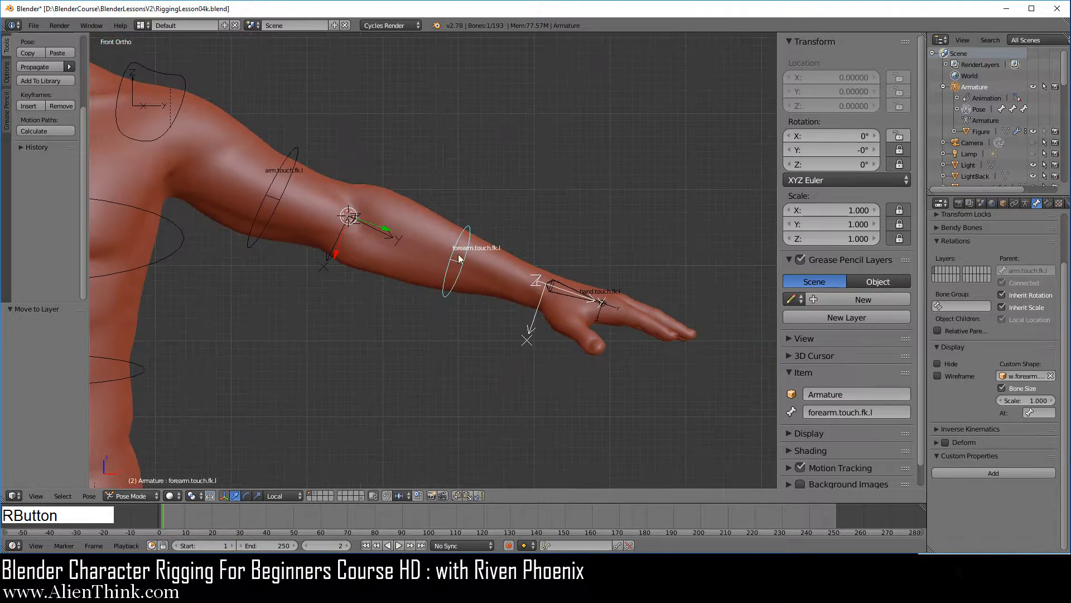
Test bending the forearm bone around its free X axis from an angled view, cancelling each rotation.
mouse_move(547, 301)
middle_mouse_down()
mouse_move(410, 319)
mouse_move(547, 320)
middle_mouse_up()
key("r")
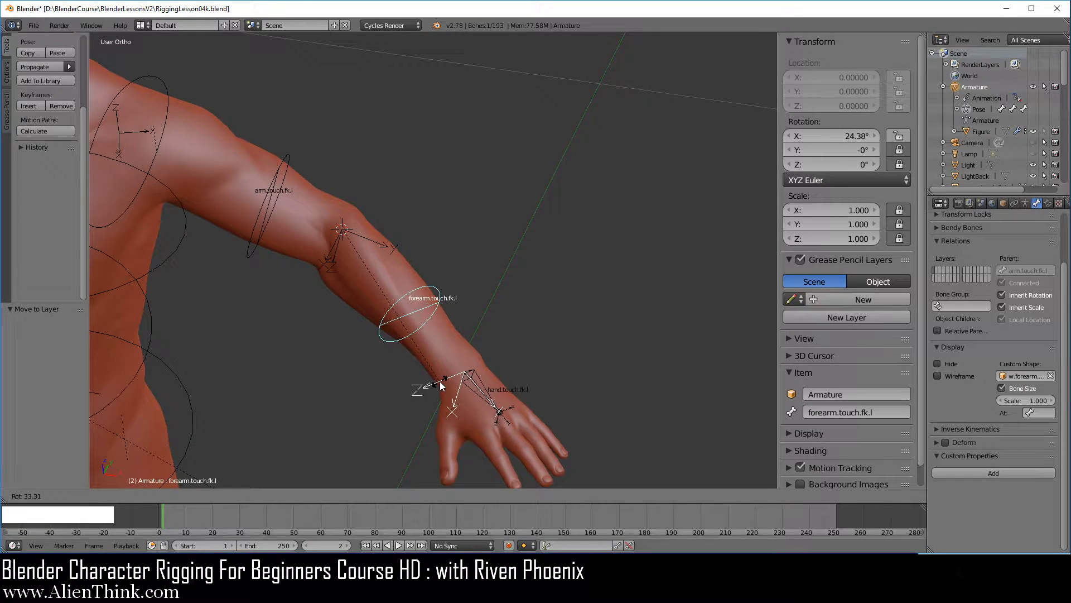
right_click(366, 247)
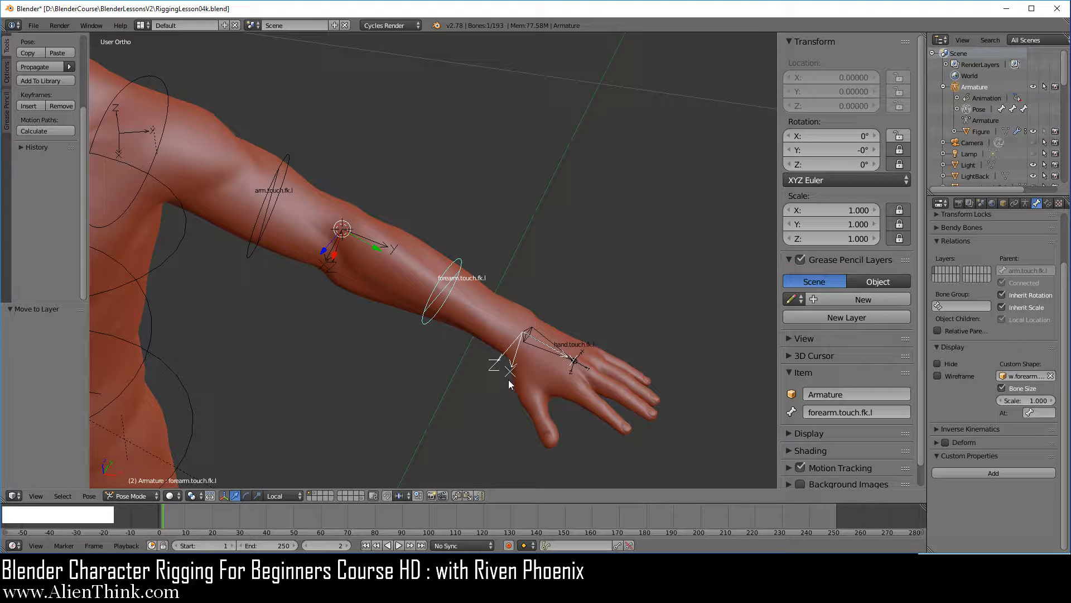
key("r")
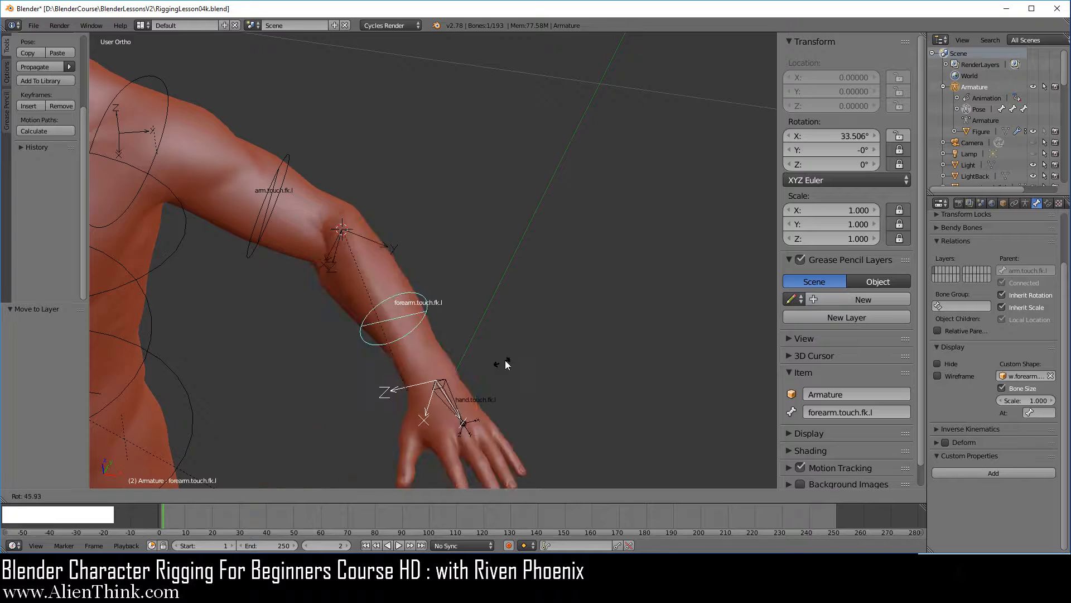
right_click(481, 378)
Select the hand.touch.fk.l bone in the front view and snap the 3D cursor to it.
key("KP_1")
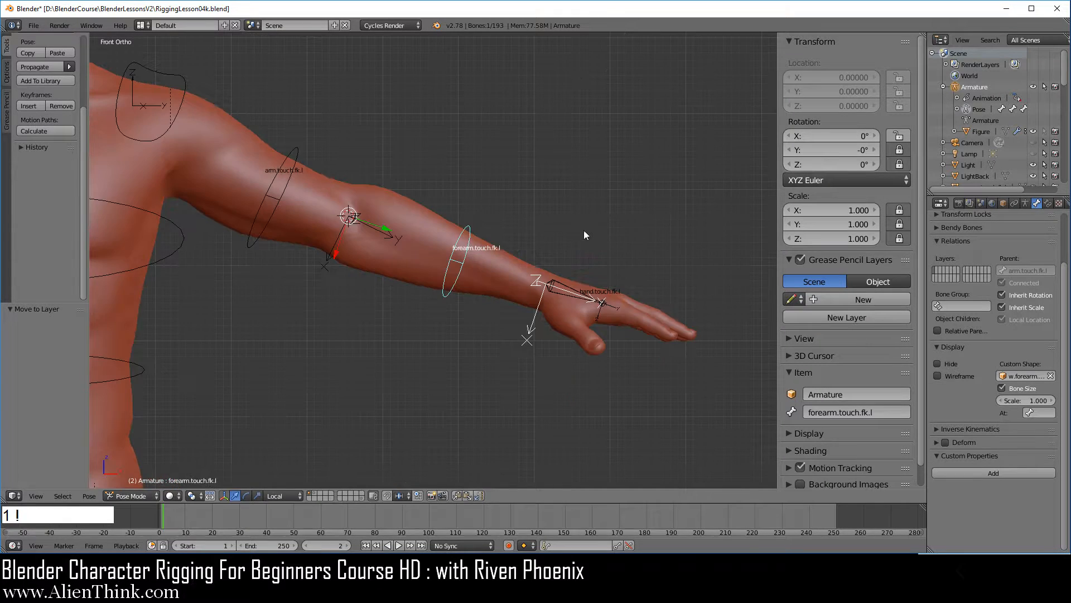
middle_click_drag(584, 230, 434, 309, "shift")
scroll(493, 278, "up", 5)
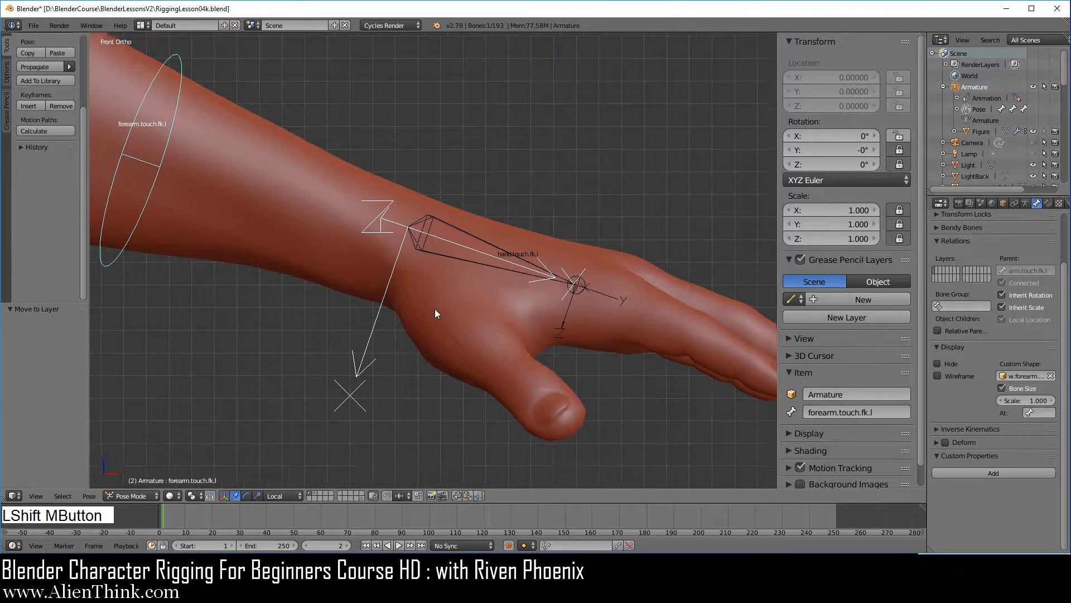
right_click(463, 237)
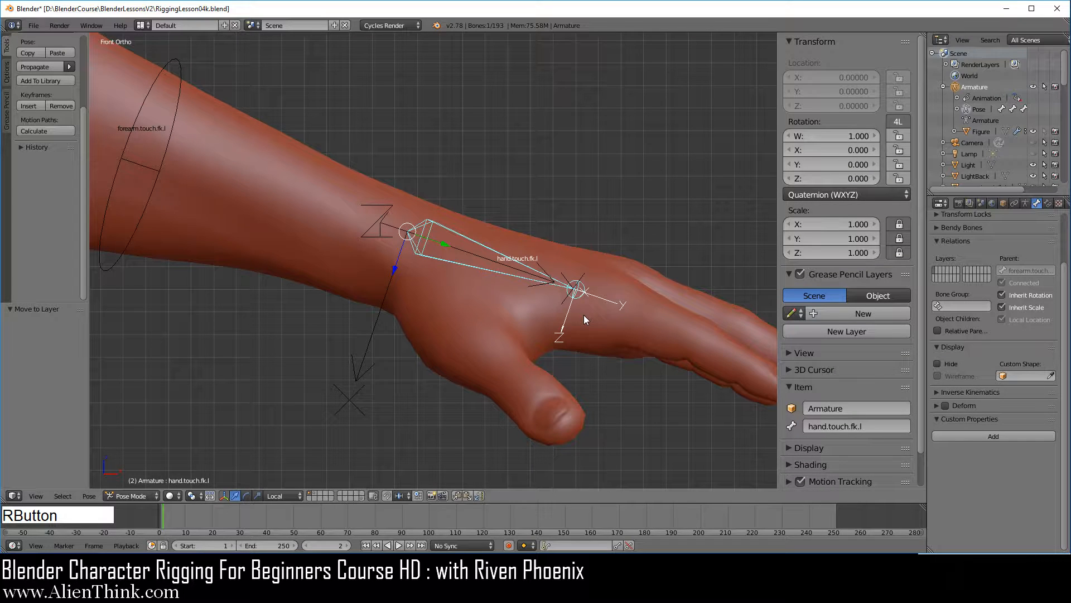
key("shift+s")
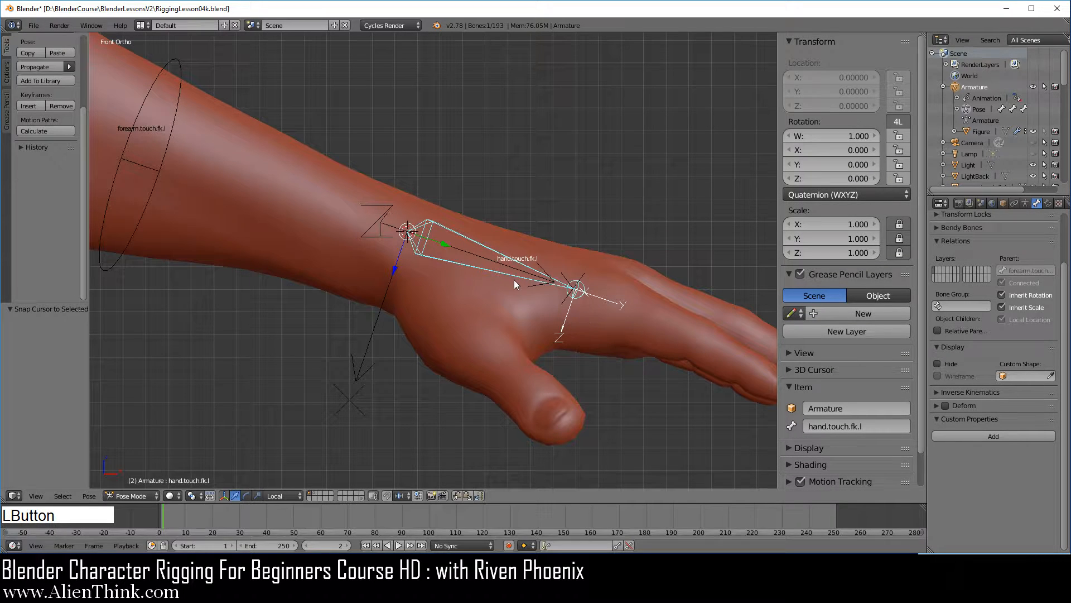
Add a mesh circle at the 3D cursor on the wrist.
key("shift+a")
mouse_move(513, 279)
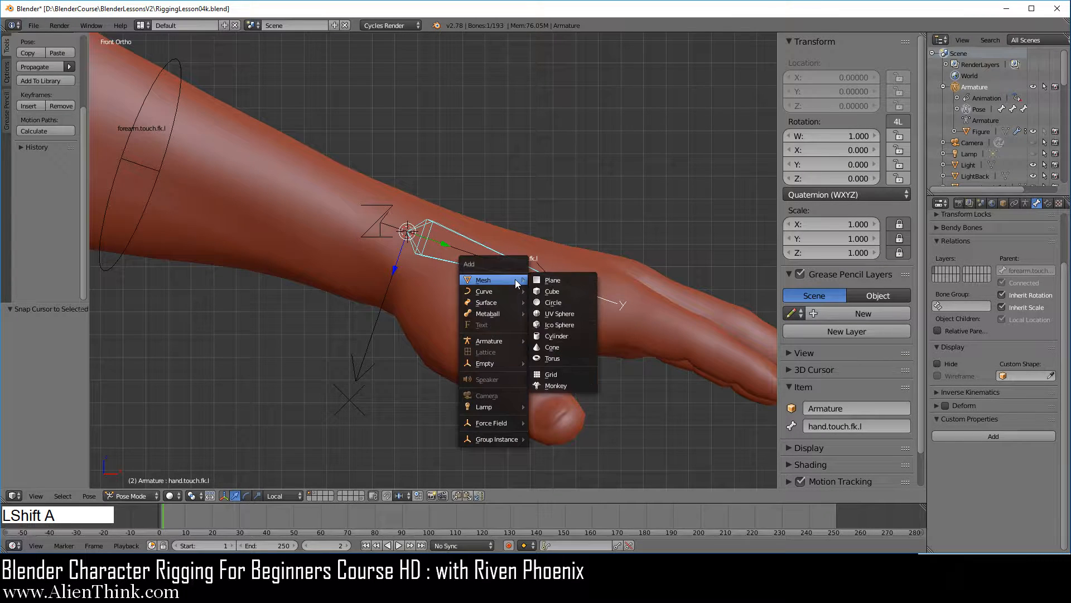
left_click(565, 302)
middle_click_drag(390, 277, 471, 256)
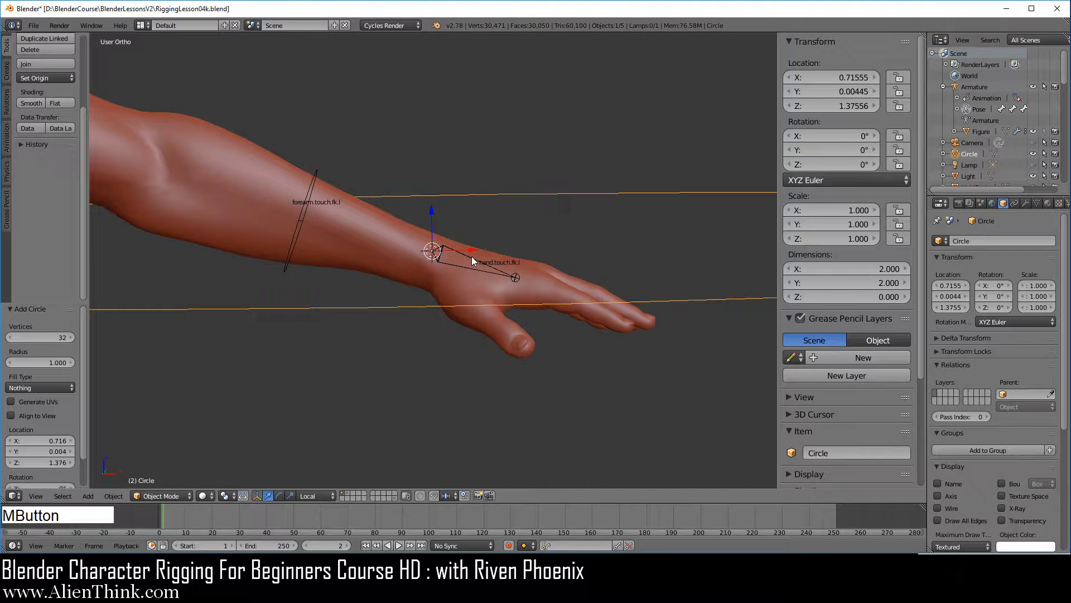
Constrain the new wrist circle to the hand.touch.fk.l bone with a Copy Transforms constraint.
right_click(471, 258)
right_click(656, 302, "shift")
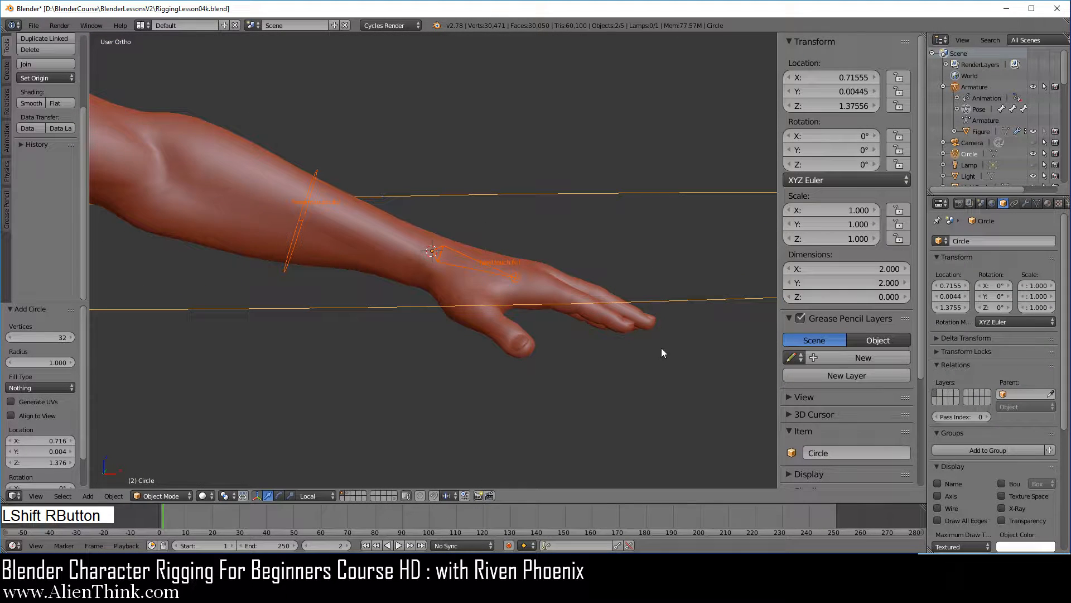
key("ctrl+shift+c")
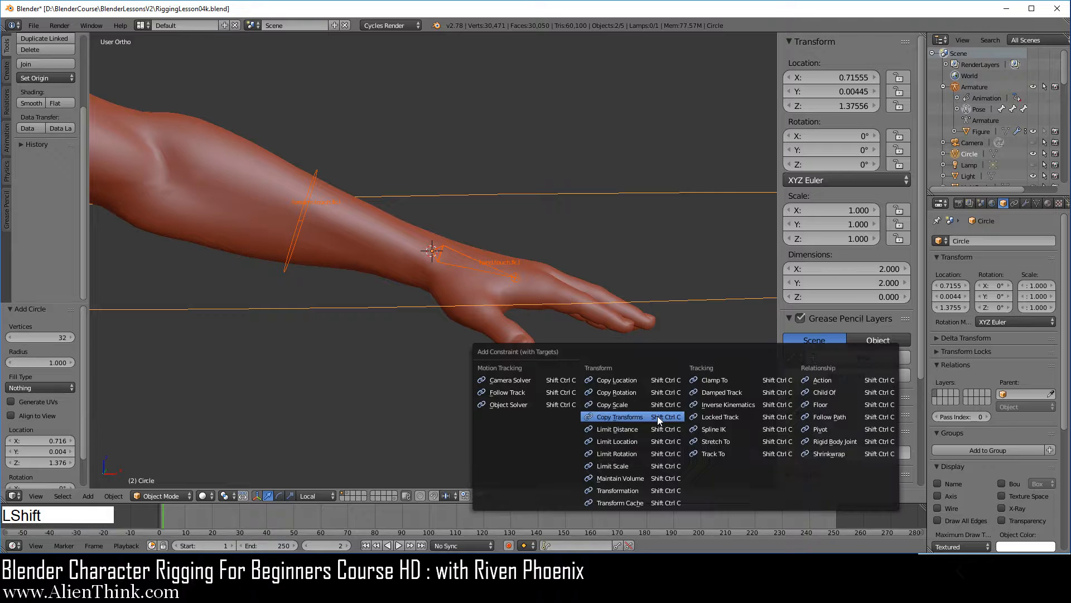
left_click(619, 417)
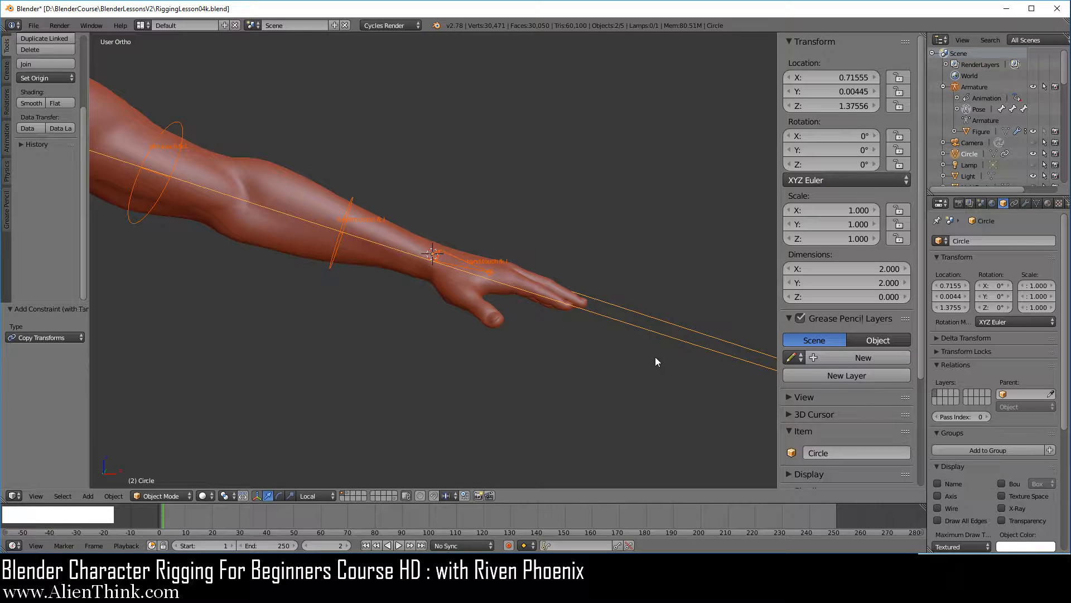
Apply the visual transform to the circle on its own and delete its Copy Transforms constraint.
right_click(656, 333)
key("ctrl+a")
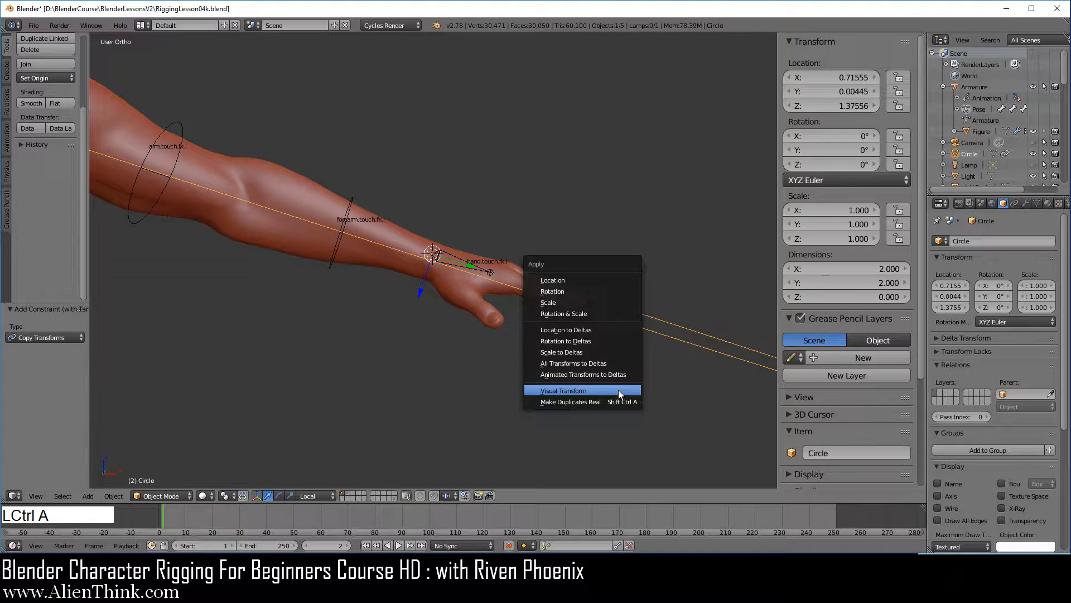
left_click(618, 390)
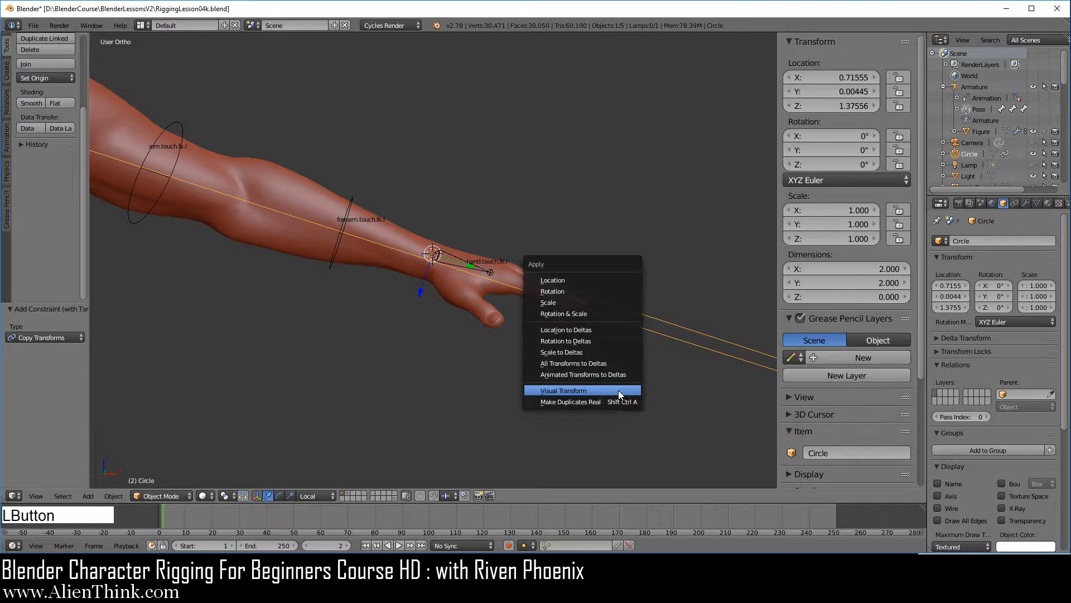
left_click(1014, 203)
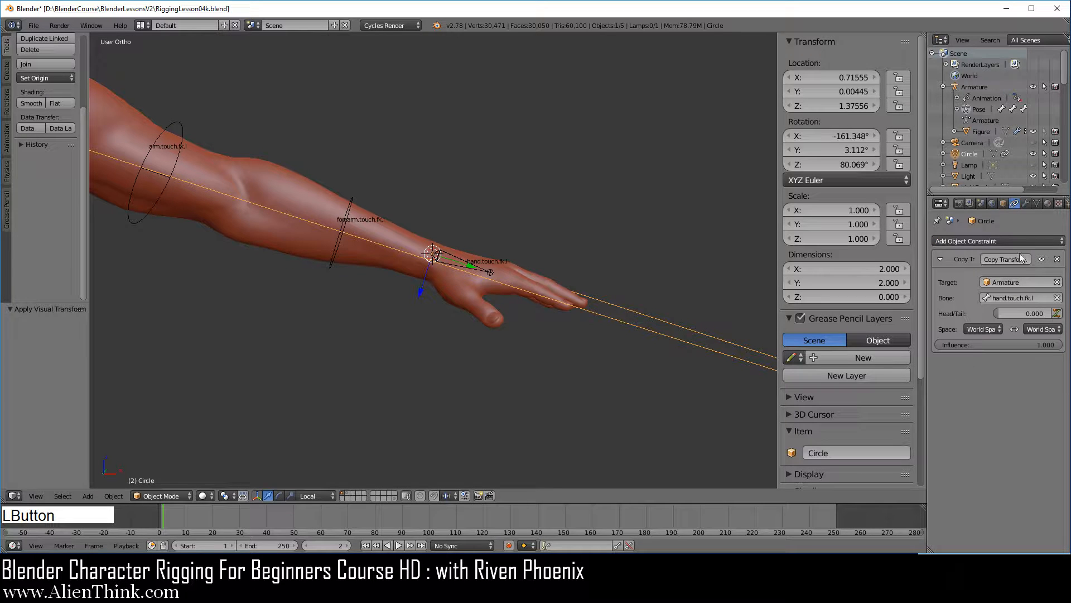
left_click(1057, 259)
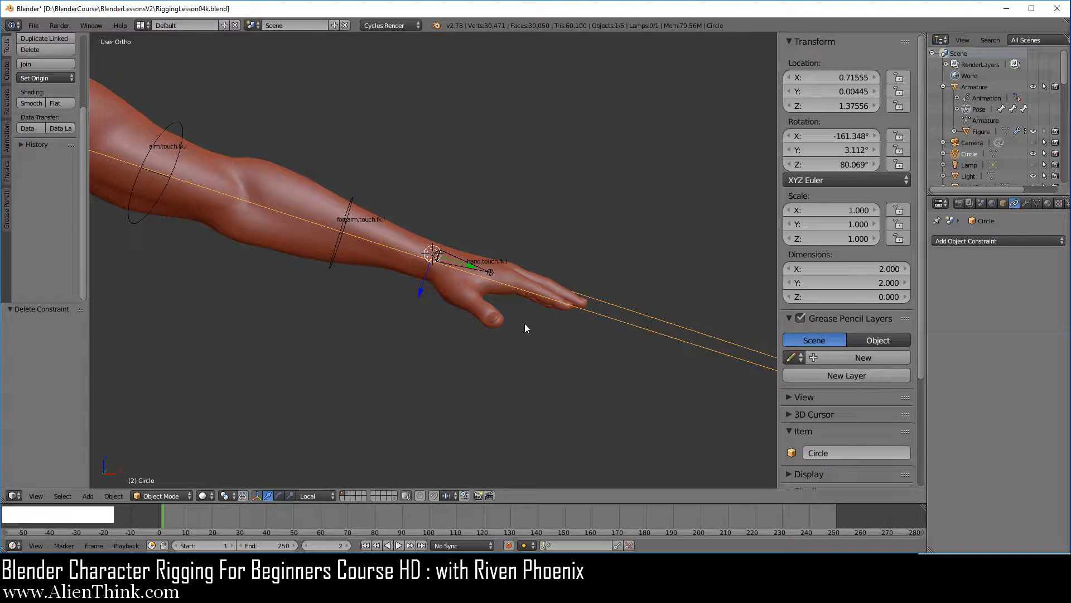
Rename the circle object as w.hand.touch.fk.l.
left_click(844, 451)
type("w.hand.touch.fk.l")
key("Return")
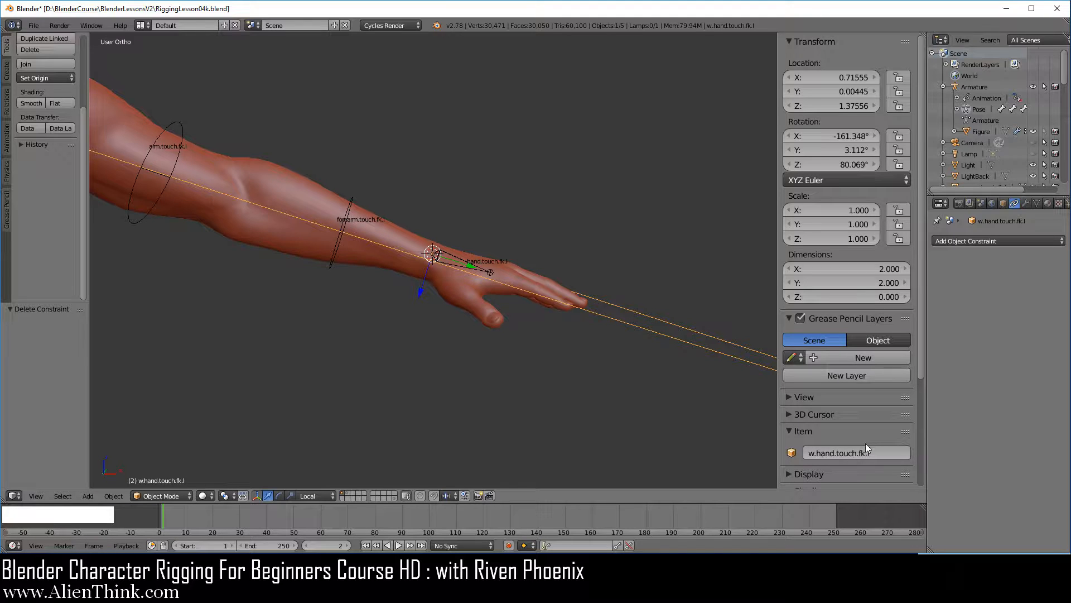
Copy the circle's name and assign it as the custom shape of the hand.touch.fk.l bone.
key("ctrl+c")
right_click(460, 256)
scroll(491, 280, "up", 4)
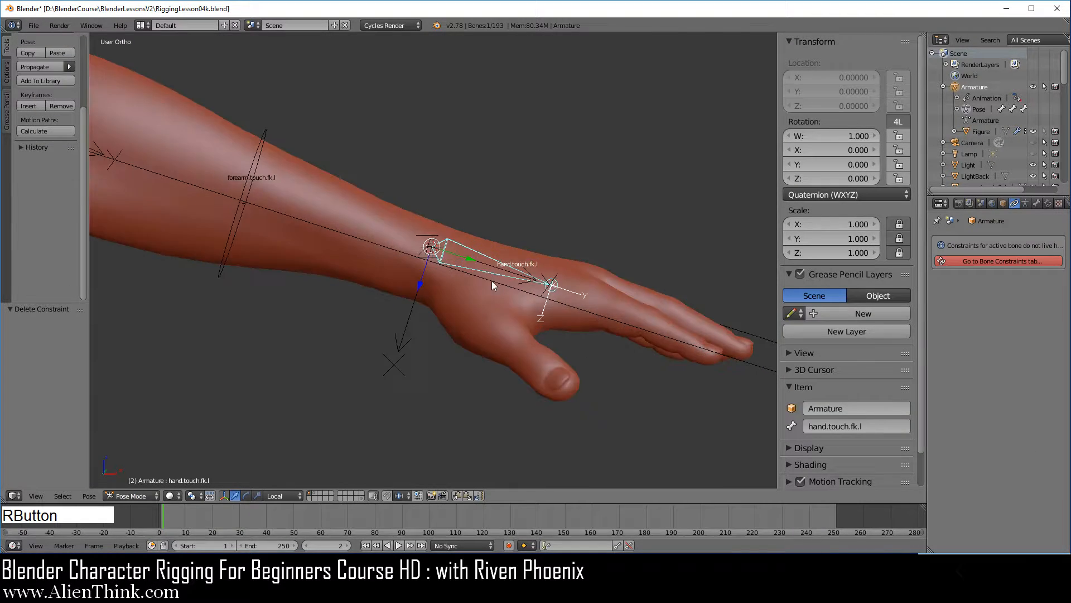
key("ctrl+Tab")
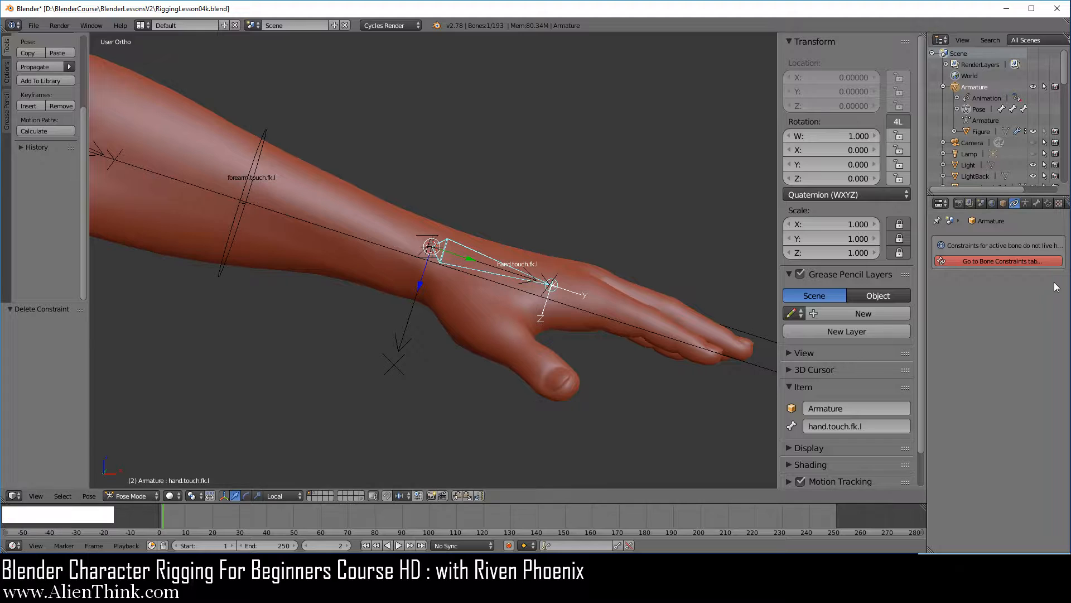
left_click(1036, 204)
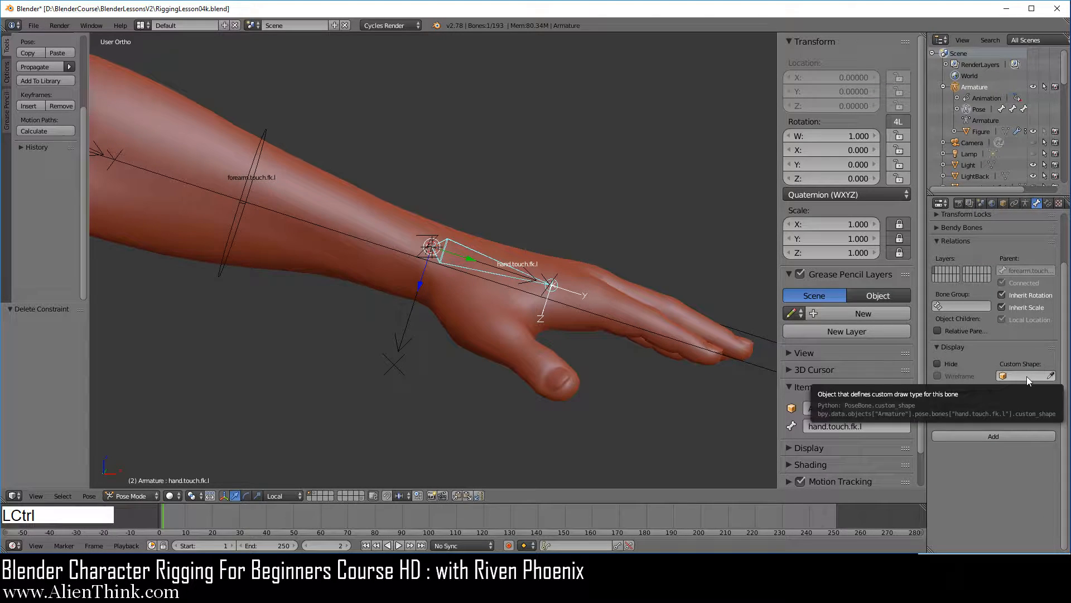
key("ctrl+v")
scroll(584, 352, "down", 2)
Turn on X-Ray for the w.hand.touch.fk.l circle and scale it down uniformly to about 0.087.
right_click(694, 346)
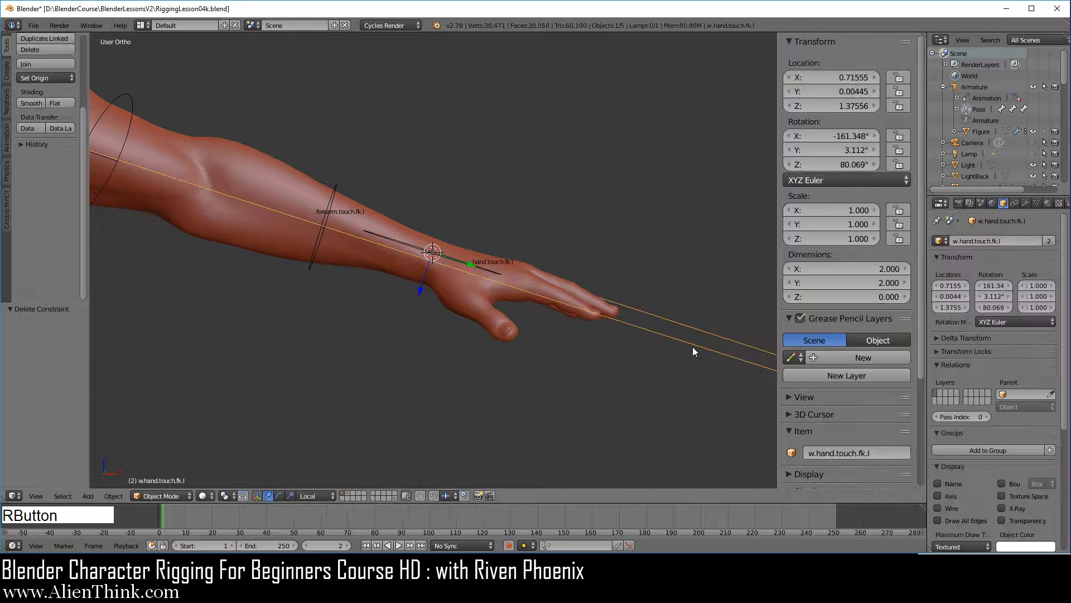
left_click(1002, 508)
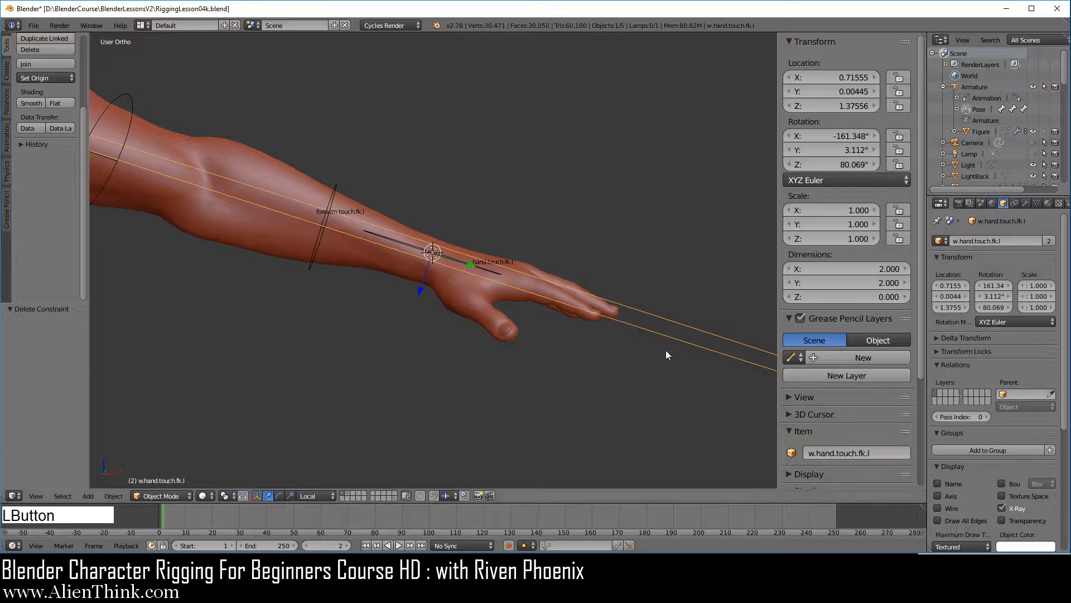
middle_click_drag(563, 302, 438, 240)
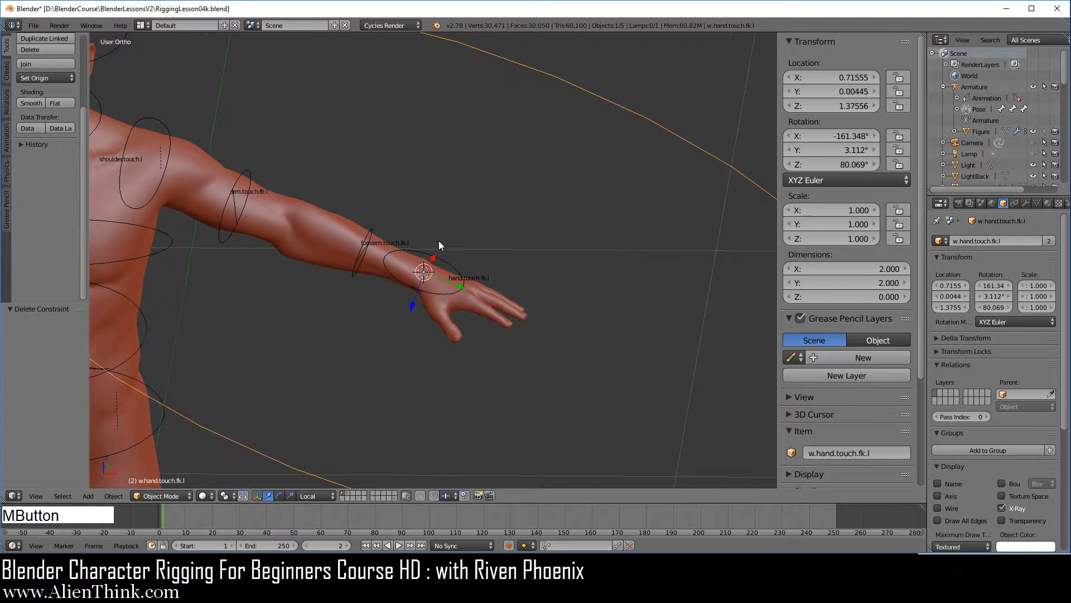
key("s")
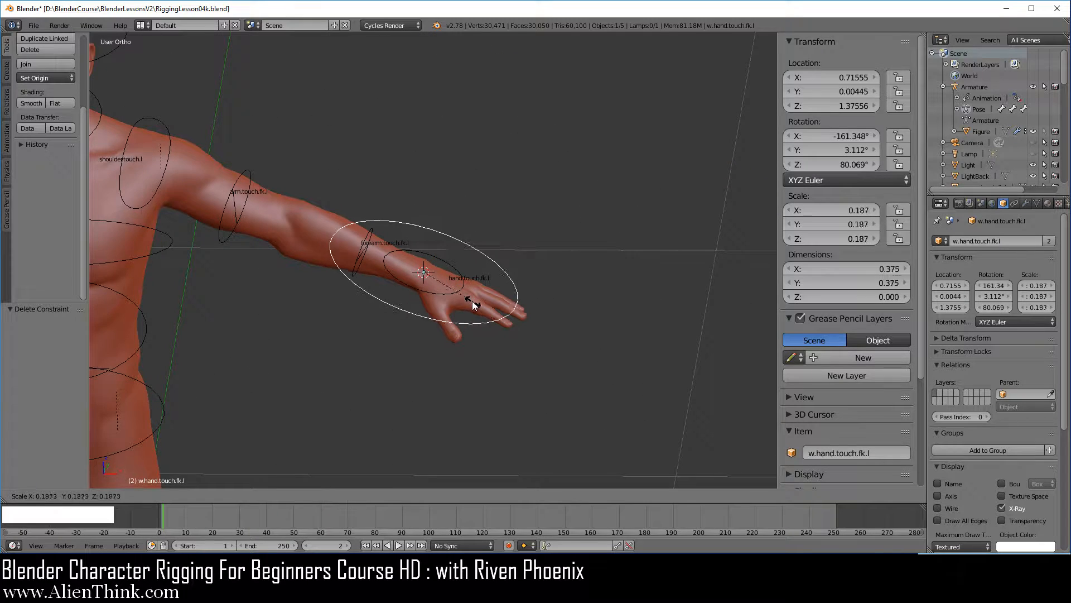
left_click(470, 311)
scroll(485, 323, "up", 3)
key("s")
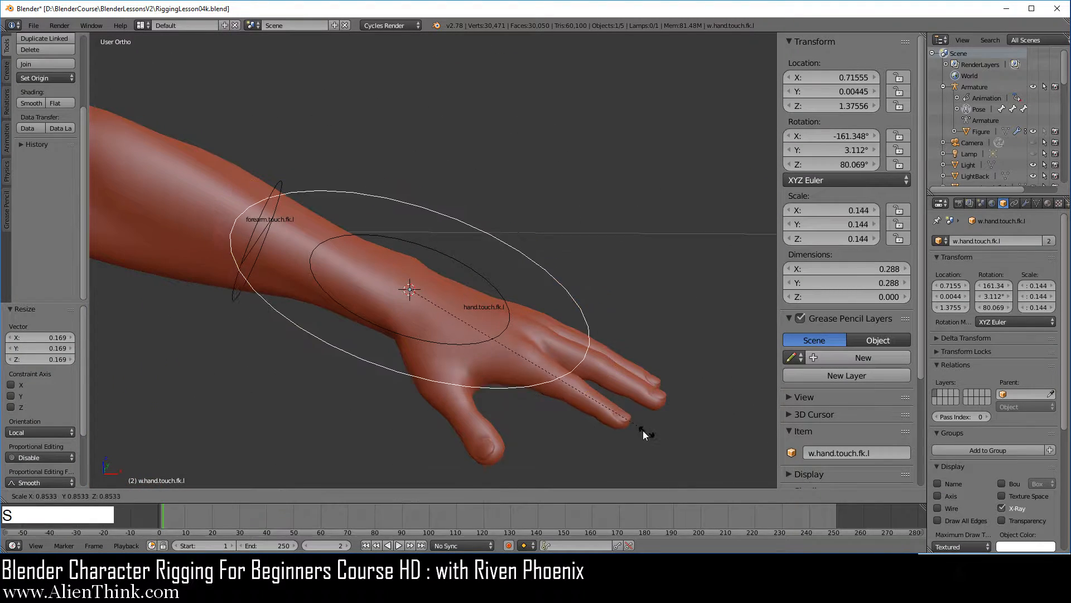
left_click(545, 390)
Examine the circle's fit around the wrist and hand in a close top view.
middle_click_drag(444, 283, 388, 396)
key("7")
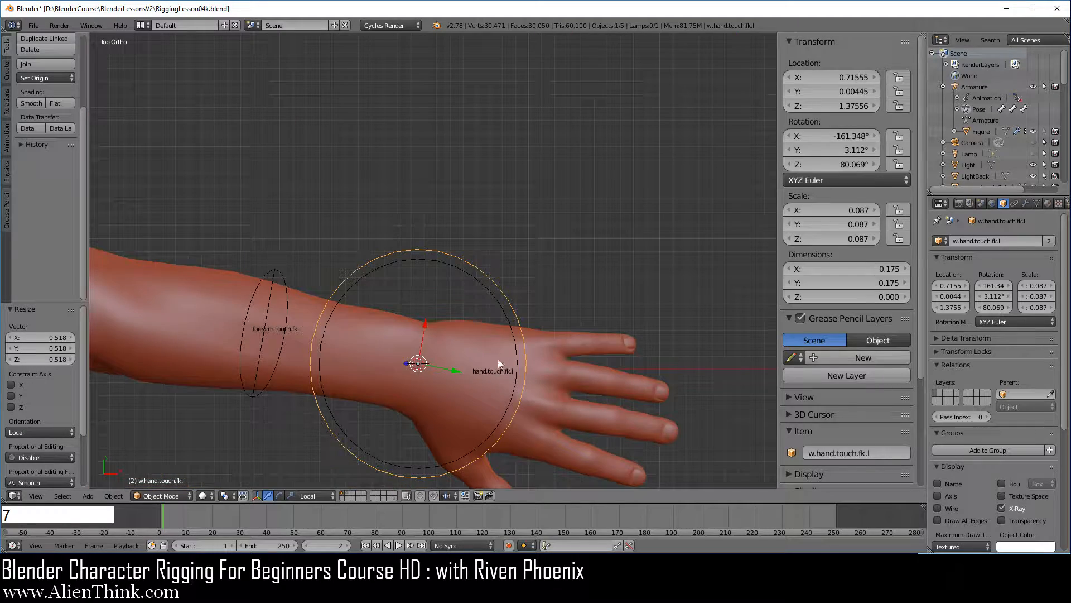
middle_click_drag(498, 359, 478, 246, "shift")
scroll(514, 278, "up", 2)
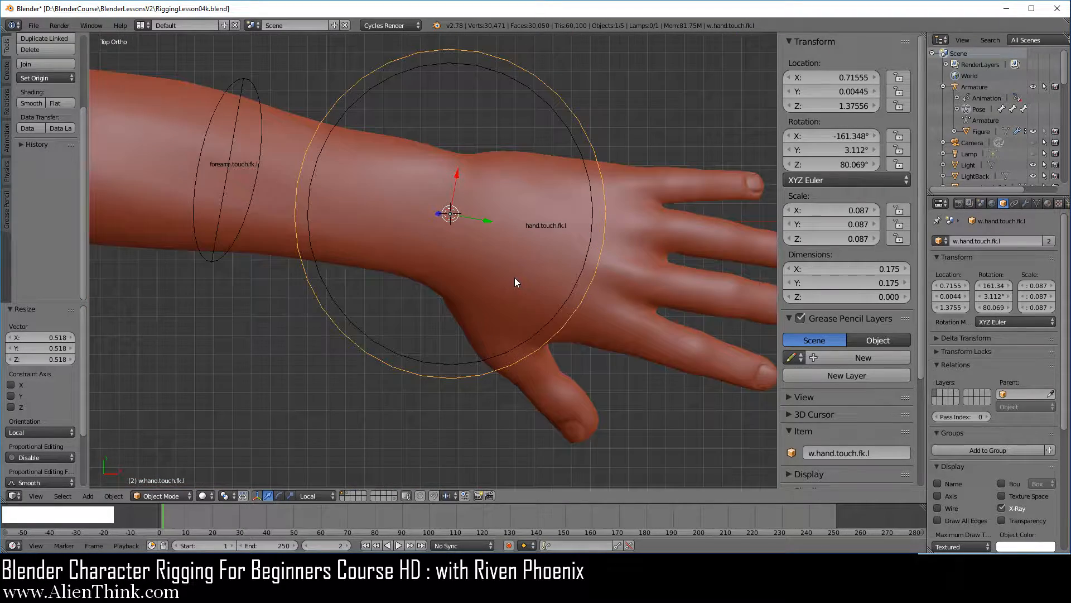
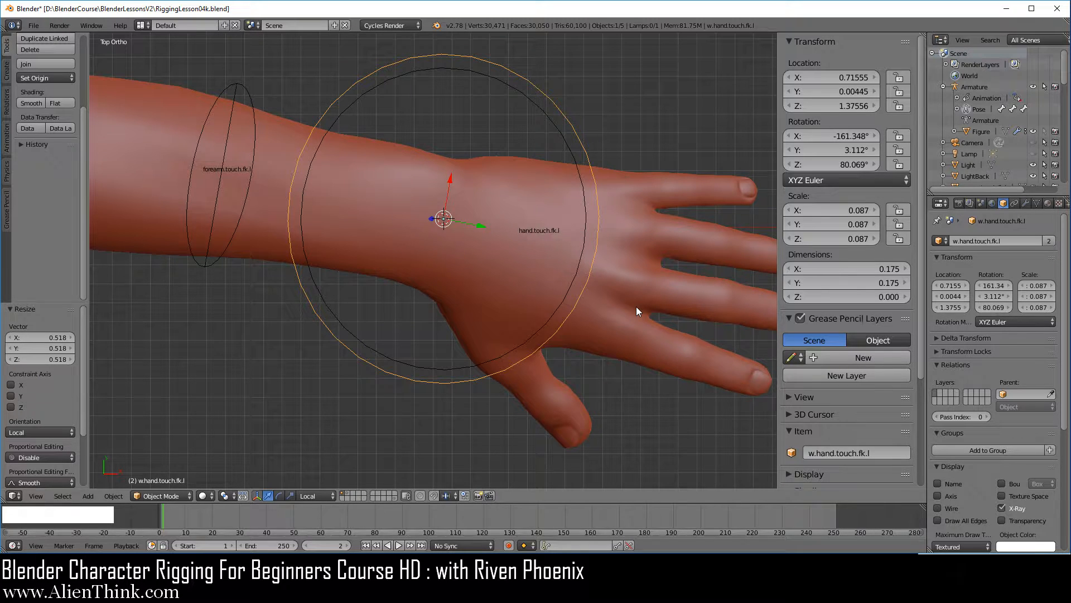
In Edit Mode, move all of the circle's vertices from the wrist to above the hand, about 0.052 in X and 0.005 in Z.
key("KP_1")
middle_click_drag(636, 310, 598, 294, "shift")
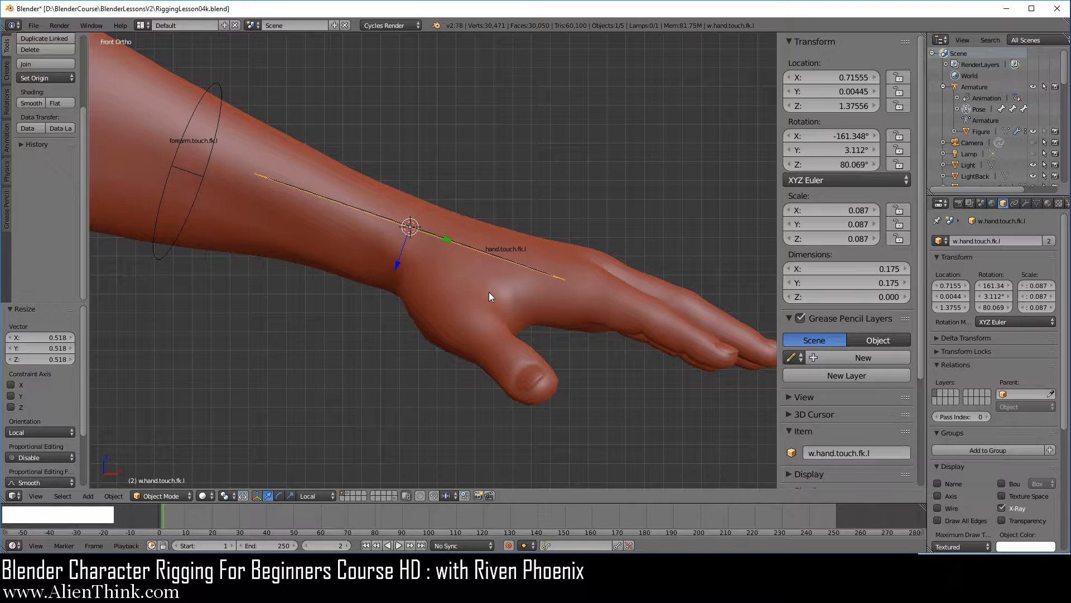
key("Tab")
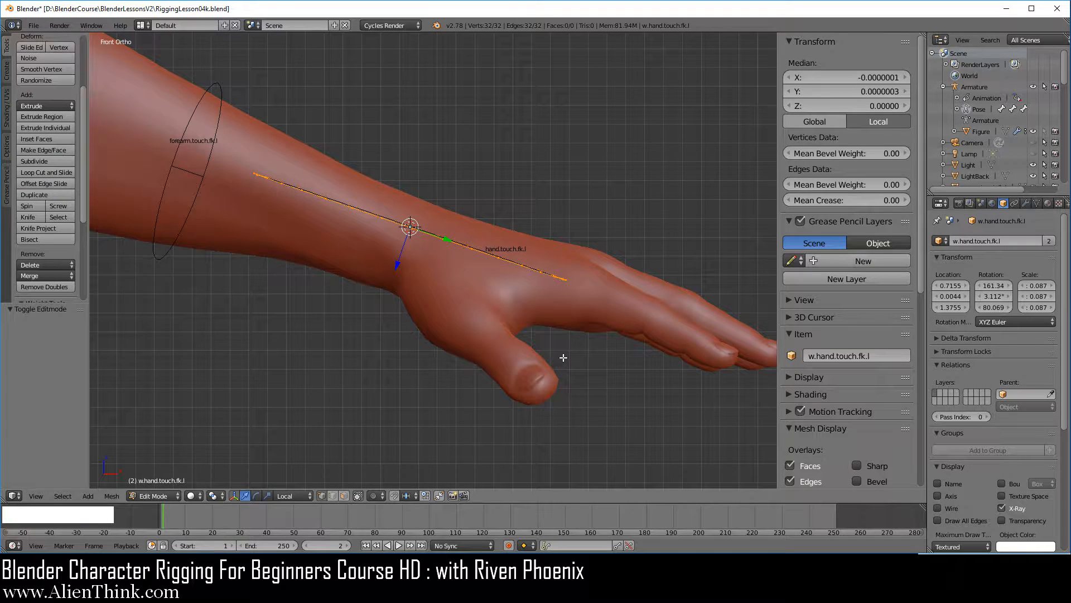
key("g")
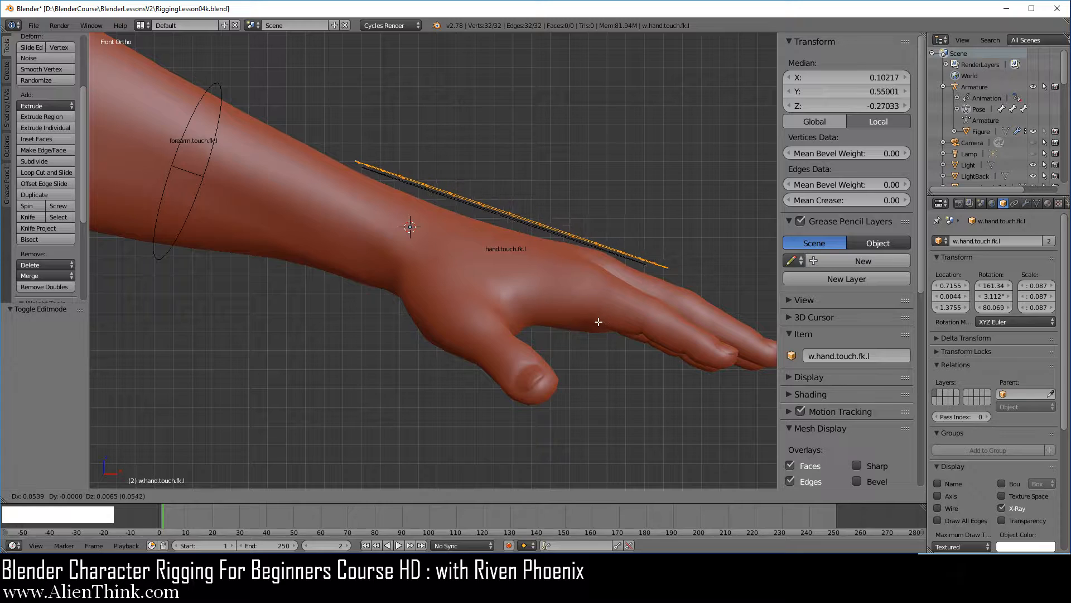
left_click(595, 324)
middle_click_drag(594, 324, 484, 289)
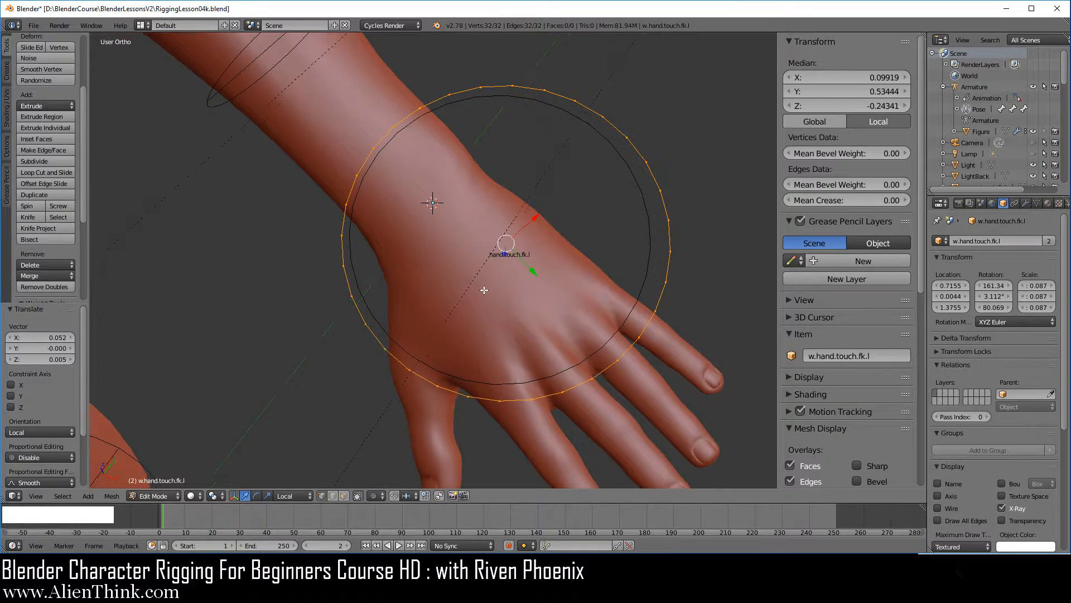
Scale the circle's vertices down to about 0.591 along local X and about 0.666 along local Y to match the hand's back.
key("KP_7")
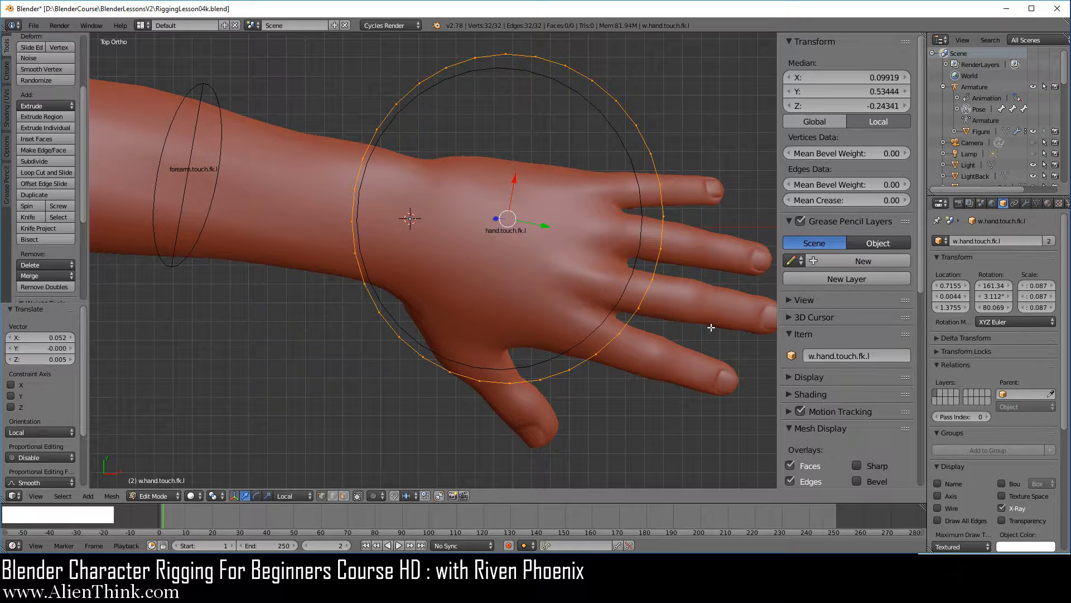
key("s")
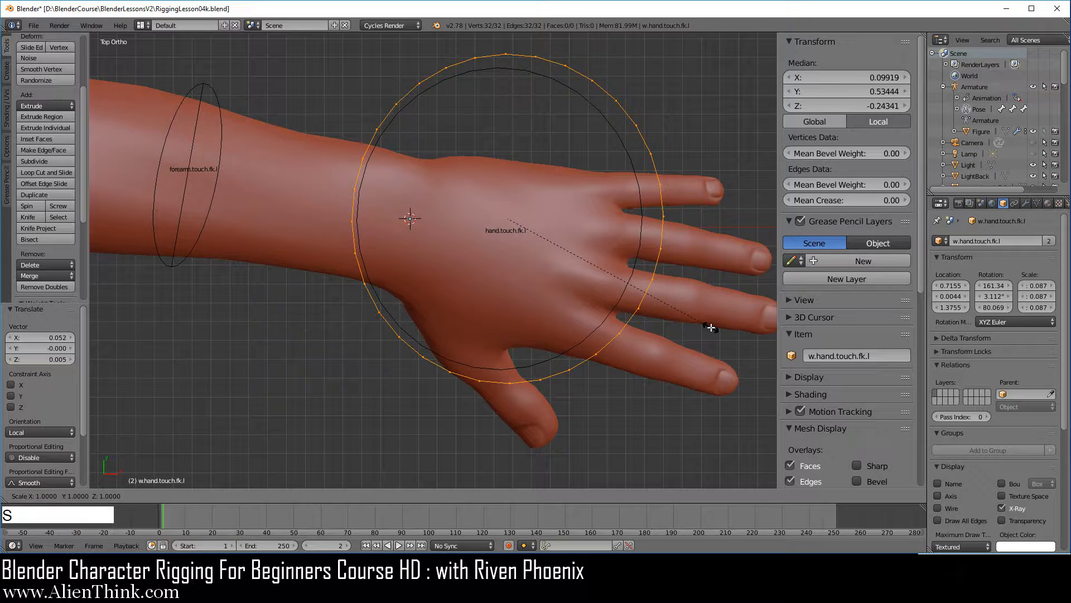
key("x")
key("x")
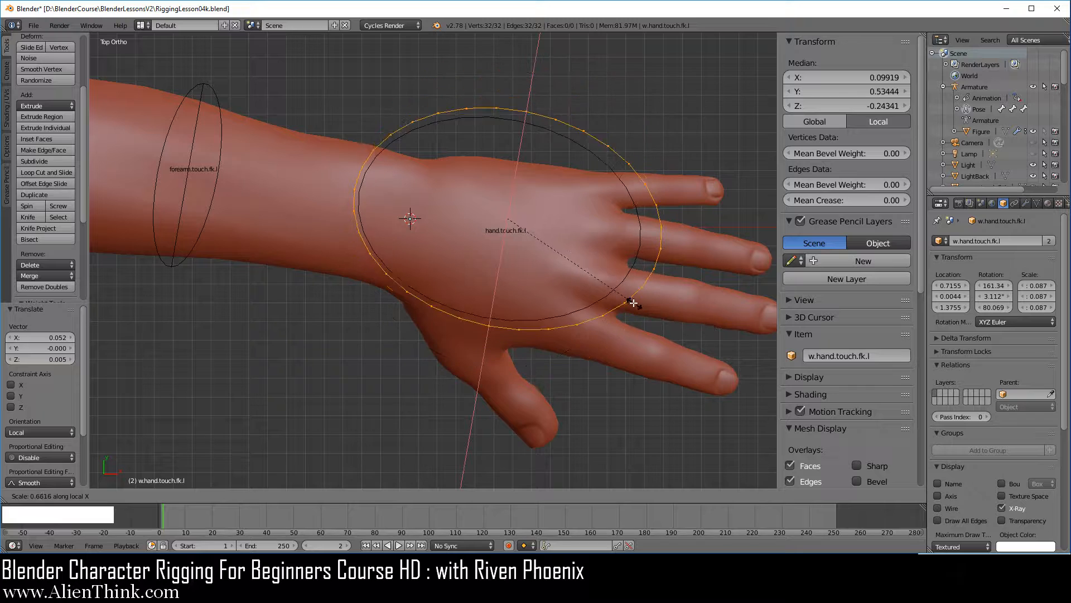
left_click(625, 300)
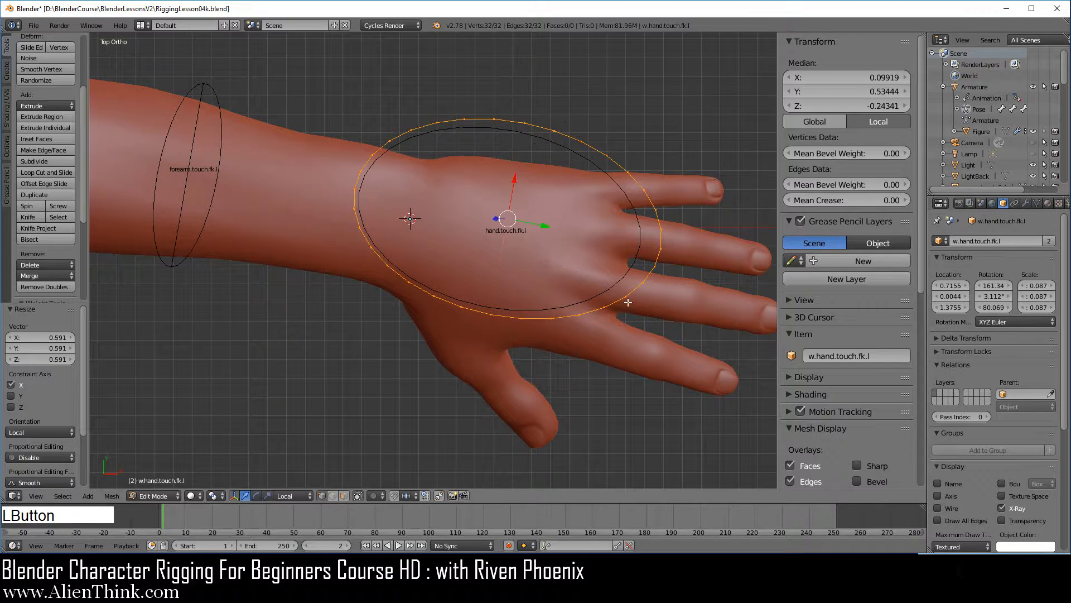
key("s")
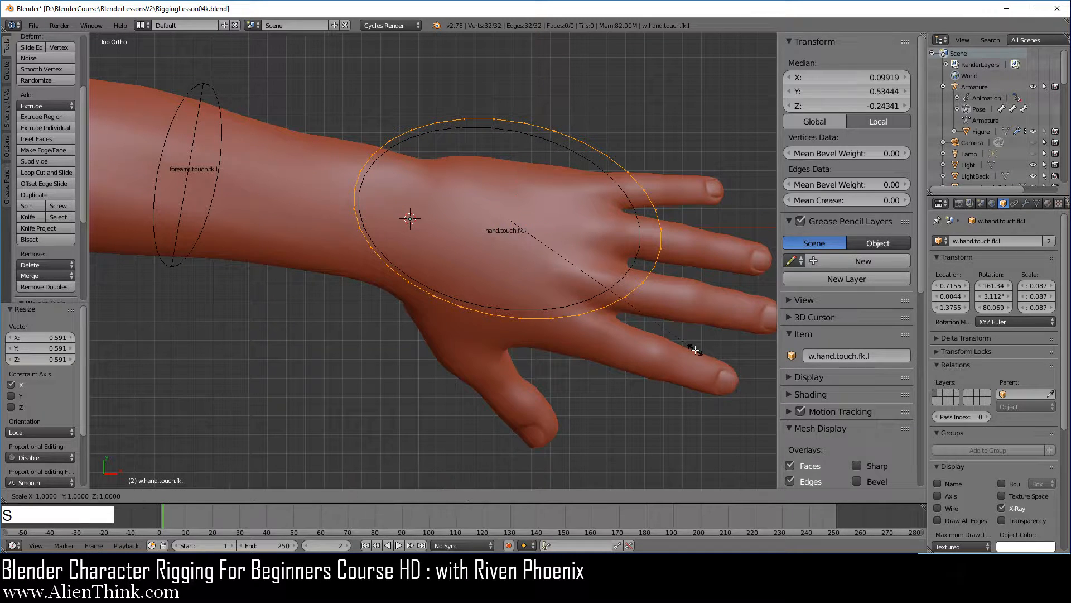
key("y")
key("y")
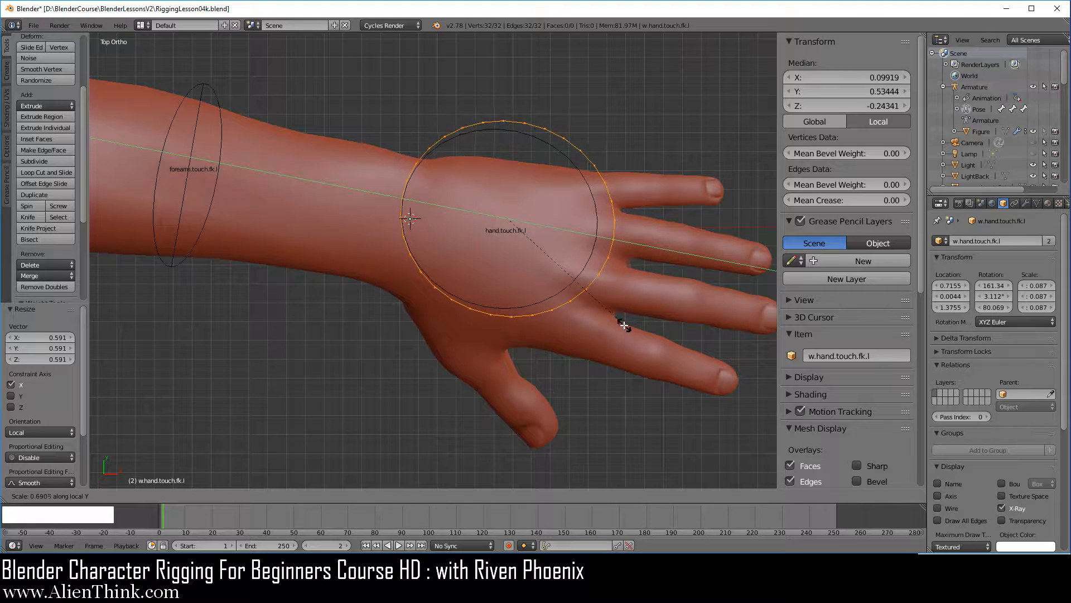
left_click(619, 321)
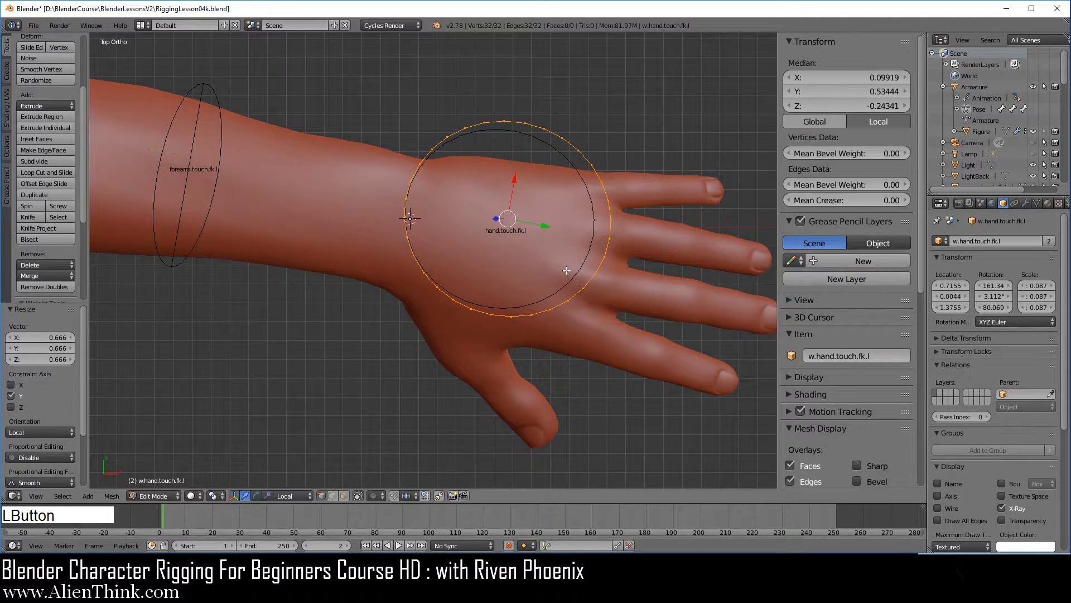
Move the circle's vertices about 0.010 in X and -0.019 in Y, and in Object Mode shift the circle about -0.006 along local Y.
key("g")
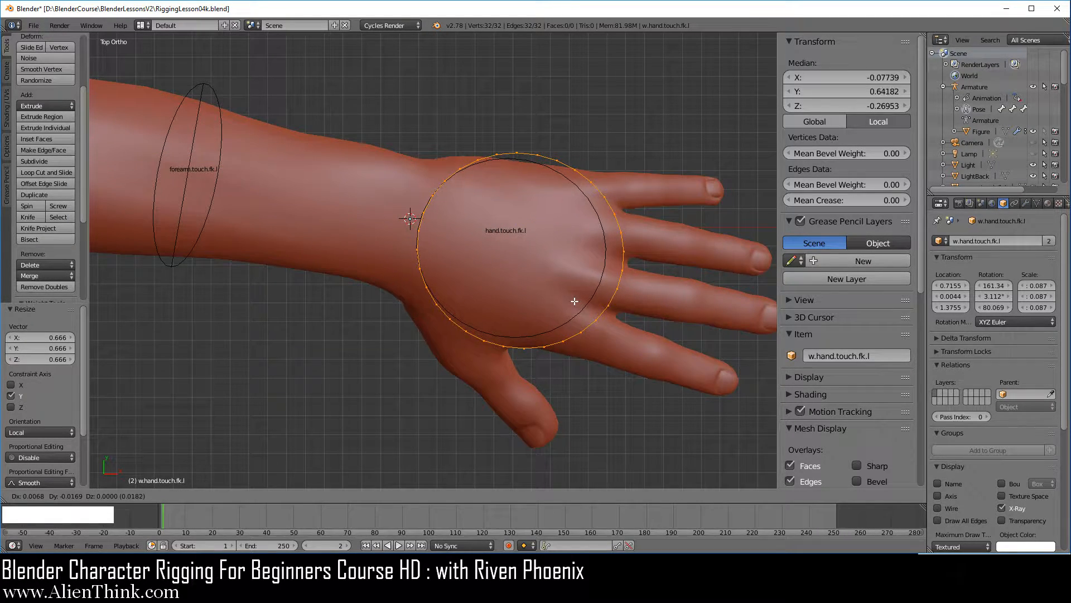
left_click(581, 305)
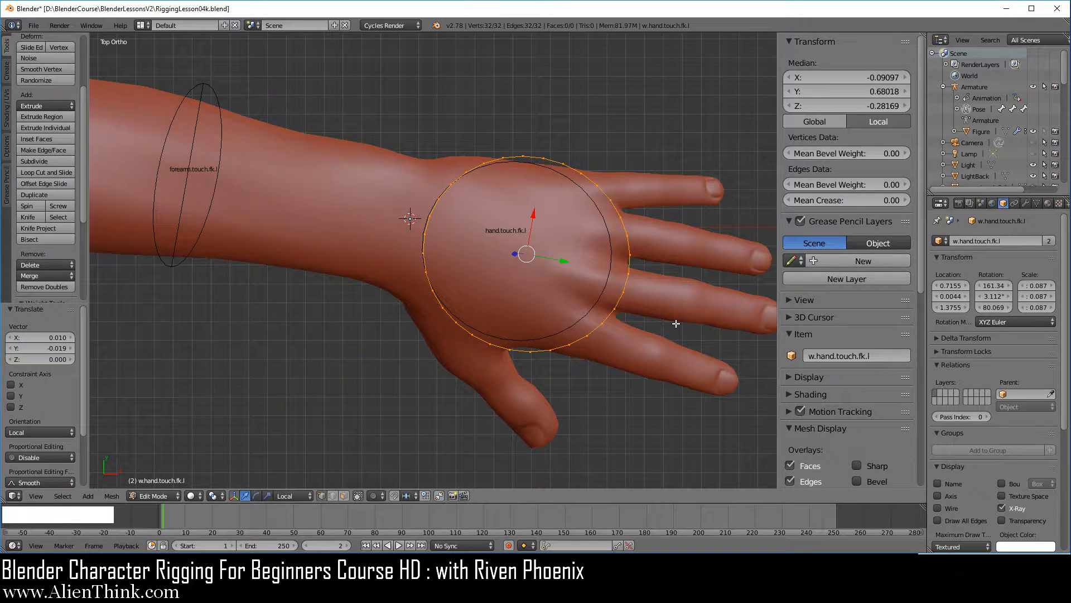
key("Tab")
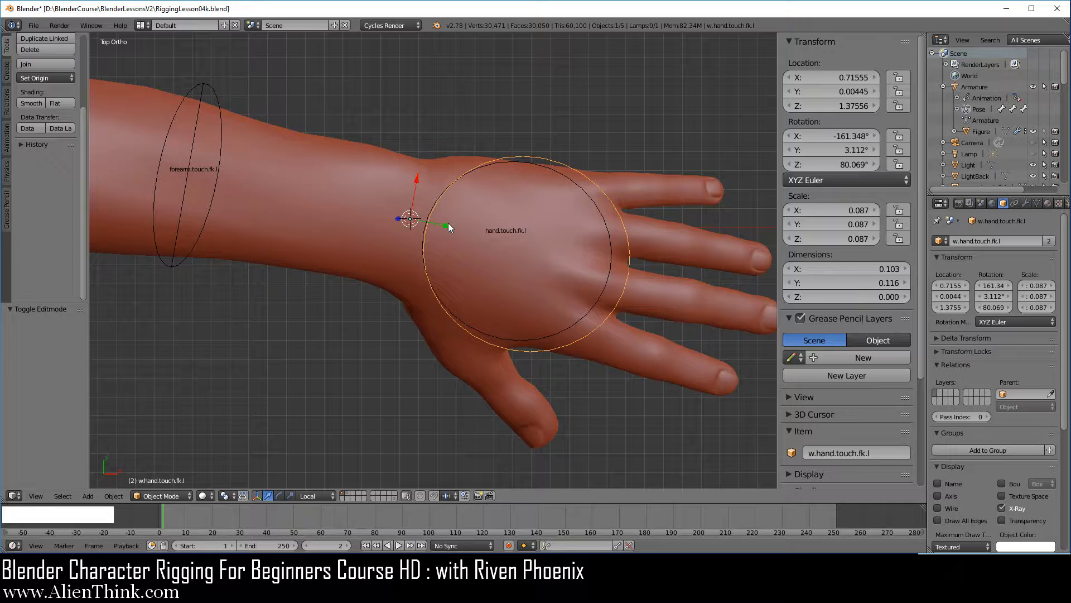
left_click_drag(447, 225, 438, 233)
key("KP_1")
key("KP_7")
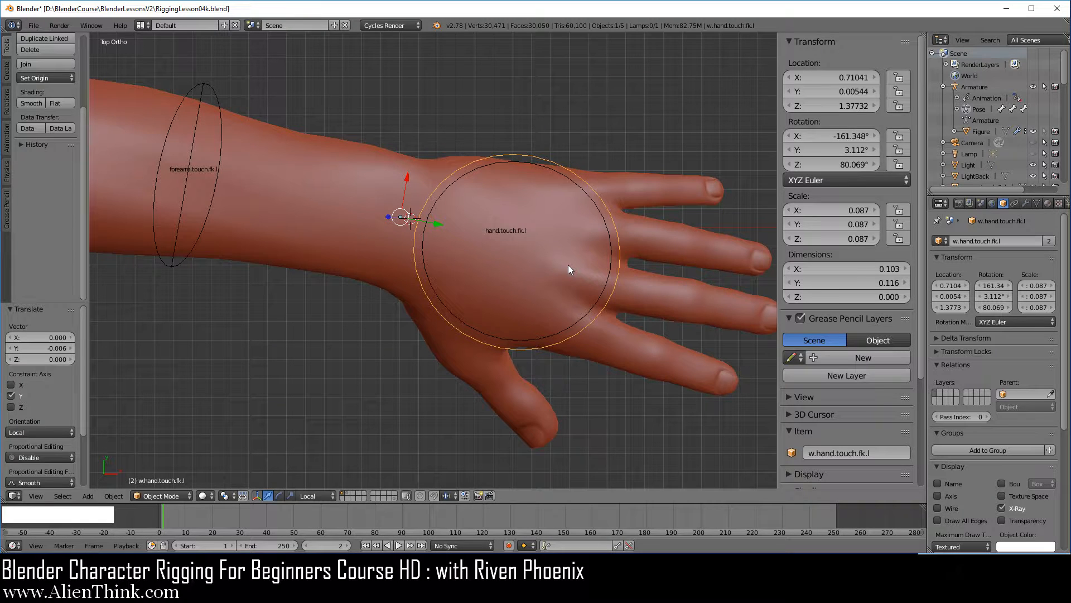
Pull two opposite vertices of the circle about 0.027 along local Z with proportional editing enabled, curving the shape over the hand's sides.
key("Tab")
scroll(568, 269, "up", 2)
middle_click_drag(583, 105, 557, 108, "shift")
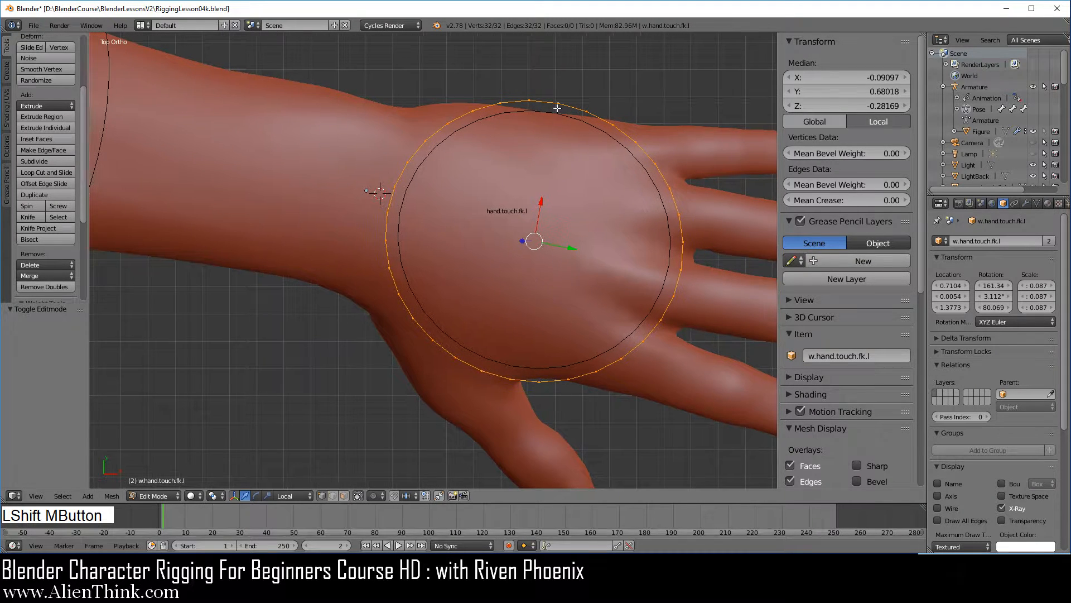
right_click(558, 102)
right_click(510, 378, "shift")
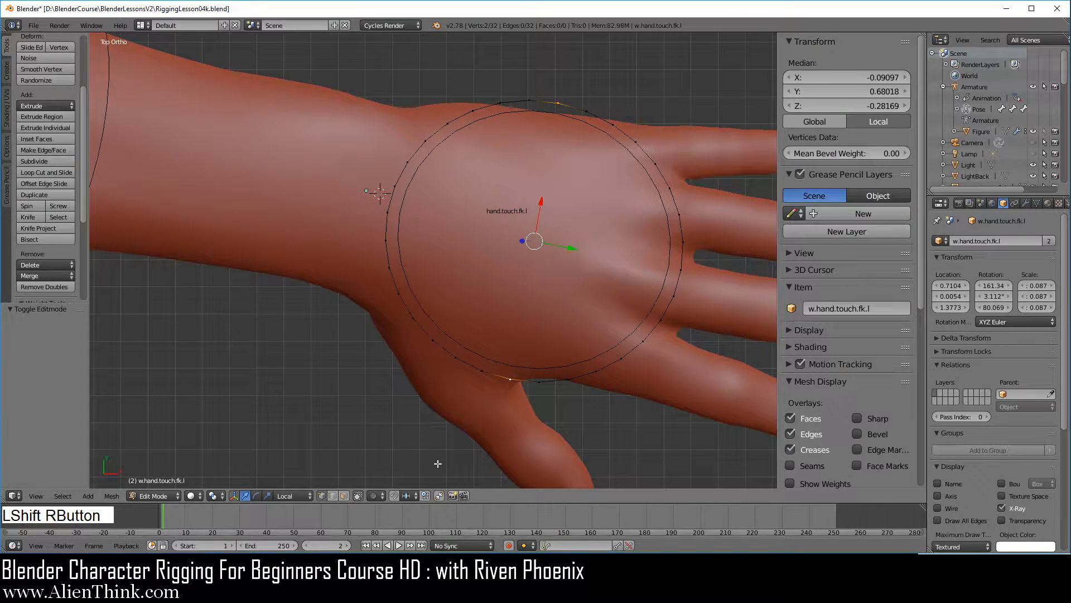
left_click(376, 497)
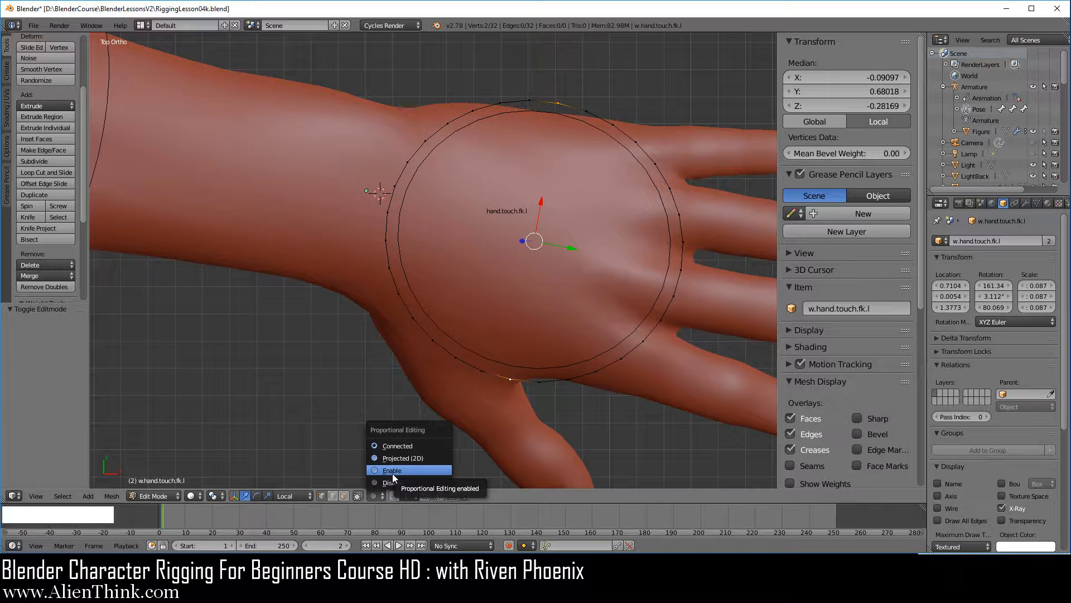
left_click(392, 473)
middle_click_drag(405, 319, 473, 215)
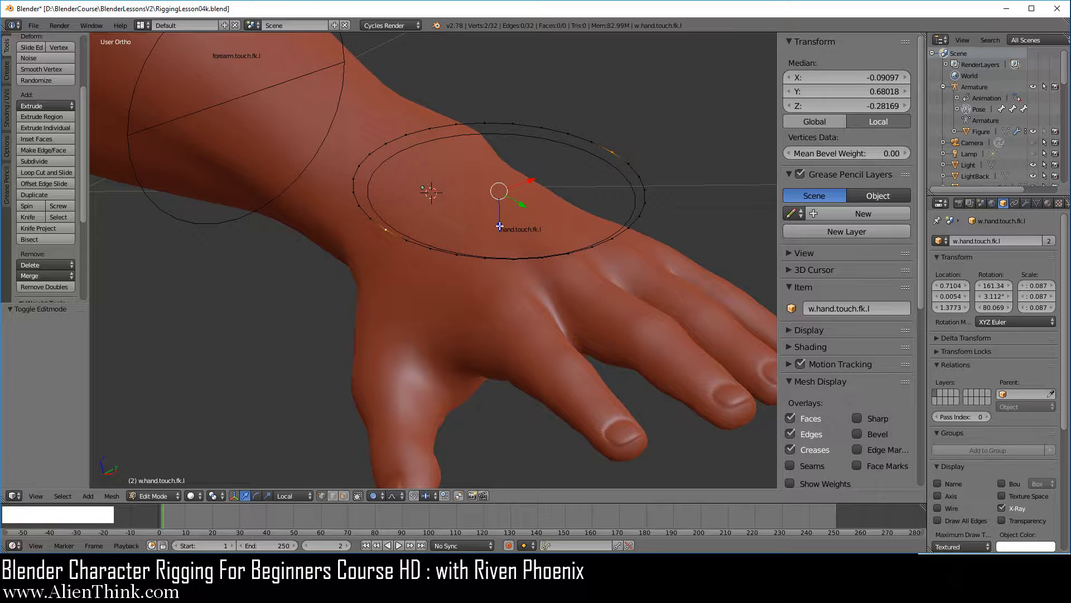
left_click_drag(499, 226, 497, 292)
scroll(495, 263, "down", 4)
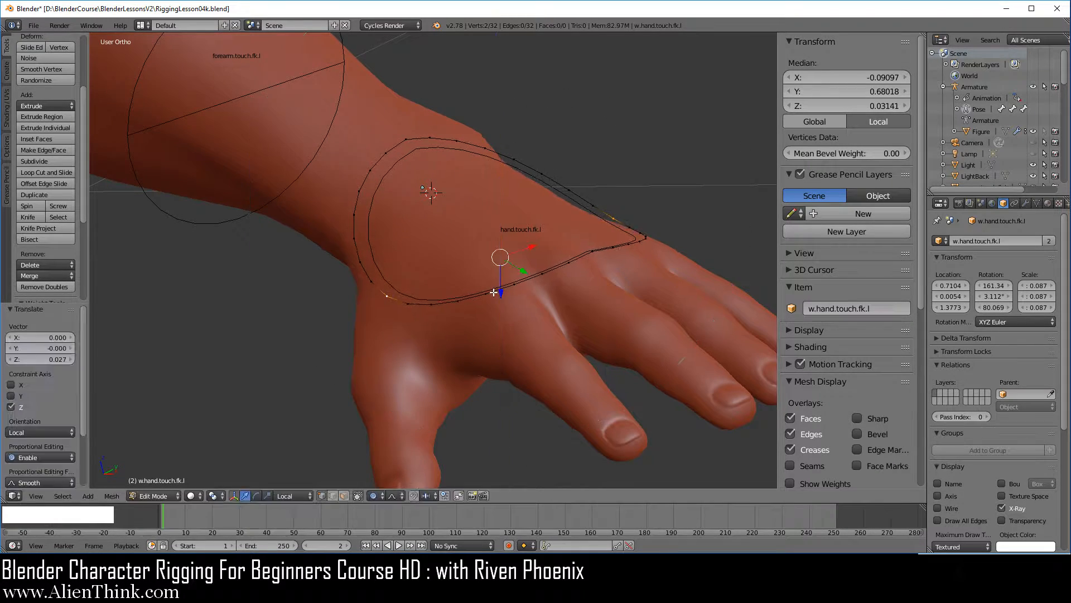
Disable proportional editing and scale all of the circle's vertices uniformly to about 0.859.
middle_click_drag(497, 292, 619, 350)
key("a")
key("a")
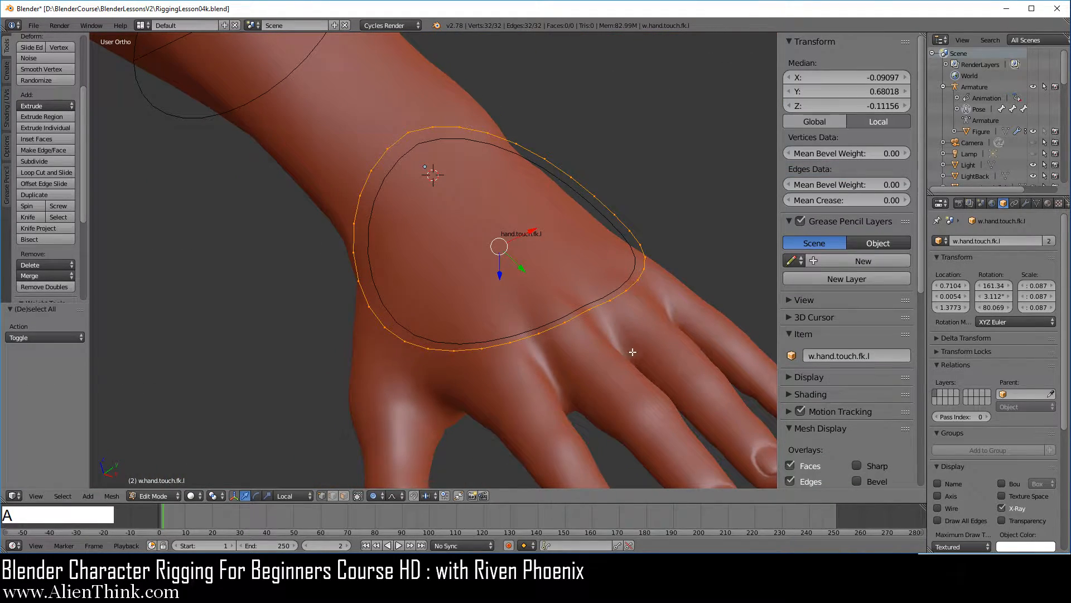
left_click(378, 496)
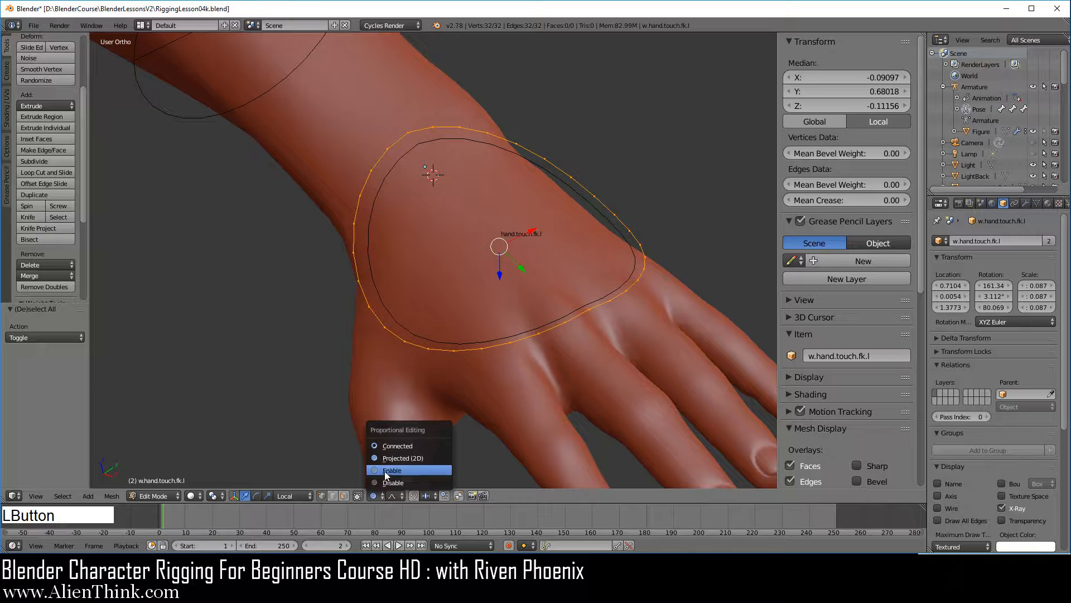
left_click(384, 471)
key("s")
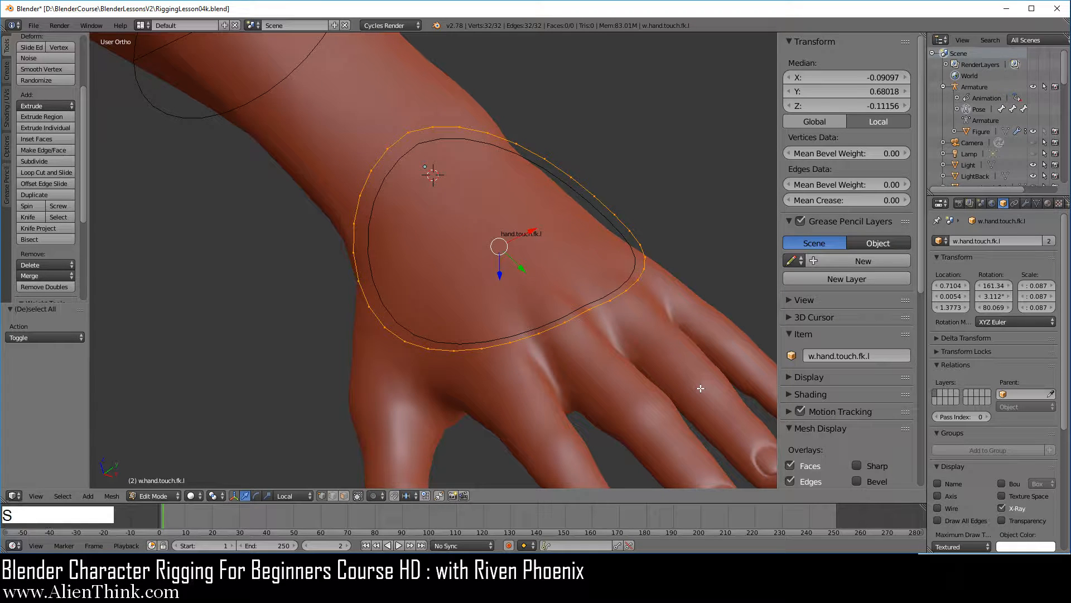
left_click(669, 376)
In front view, raise the circle's vertices about 0.008 and rotate them about -4.39°, and return to Object Mode.
key("KP_1")
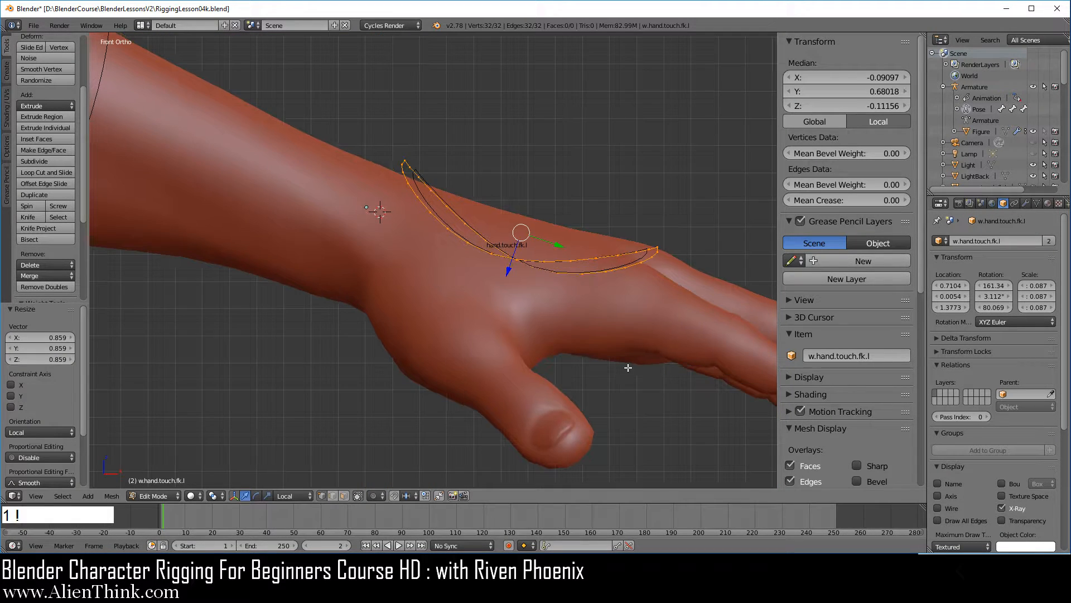
key("g")
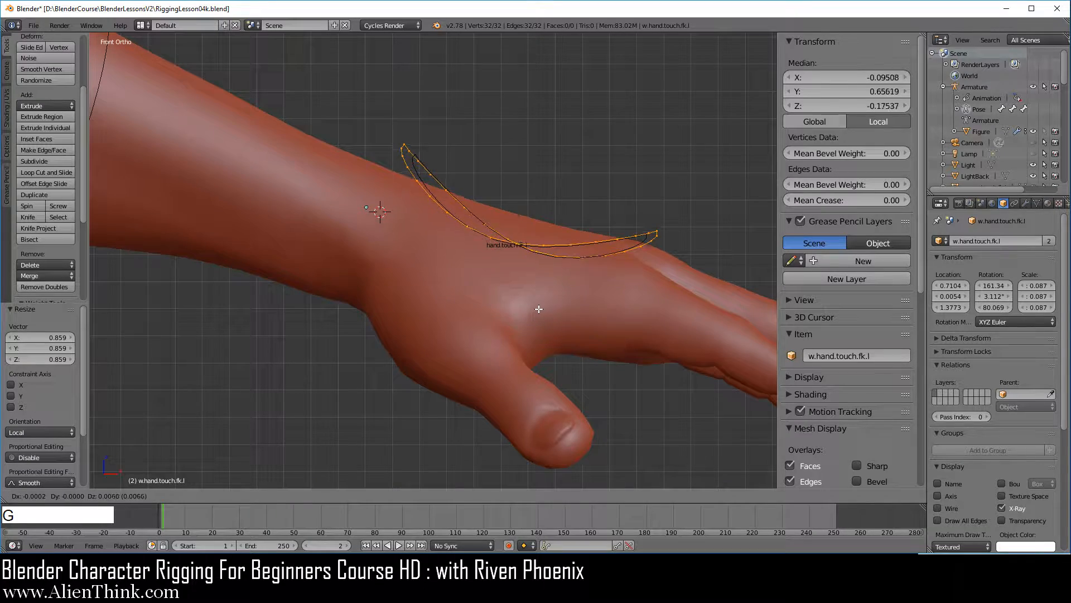
left_click(539, 304)
key("r")
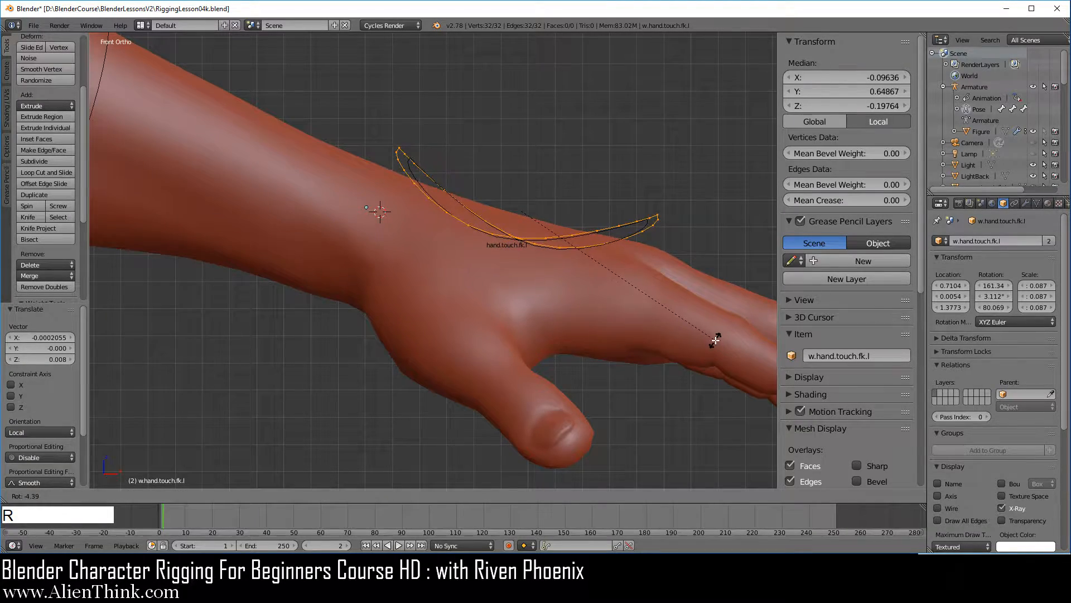
left_click(713, 337)
middle_click_drag(505, 245, 583, 310)
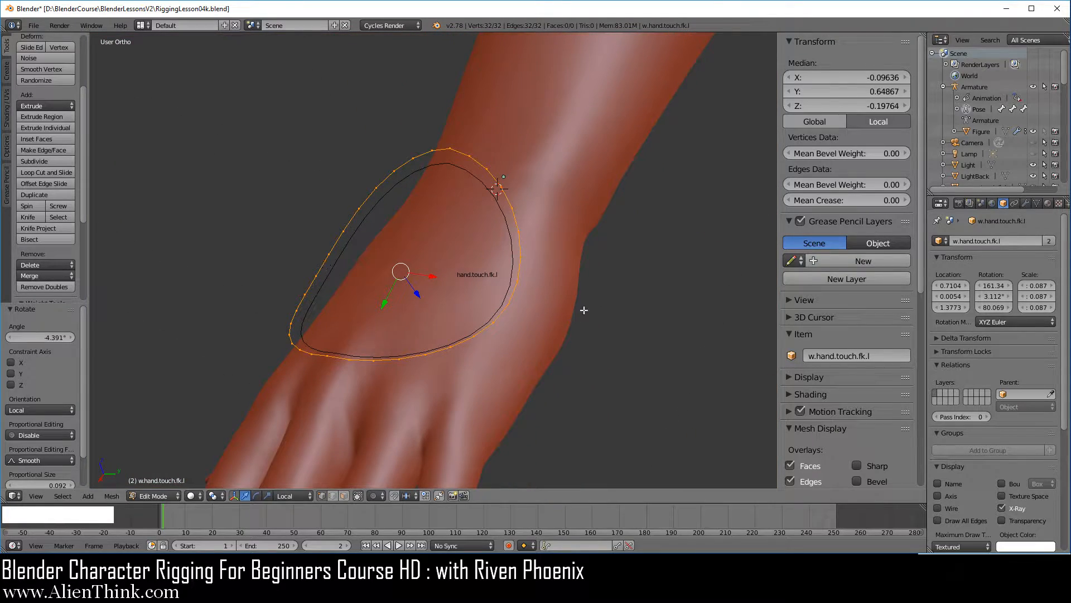
mouse_move(450, 338)
middle_mouse_down()
mouse_move(501, 265)
mouse_move(469, 283)
mouse_move(461, 320)
middle_mouse_up()
key("KP_7")
key("Tab")
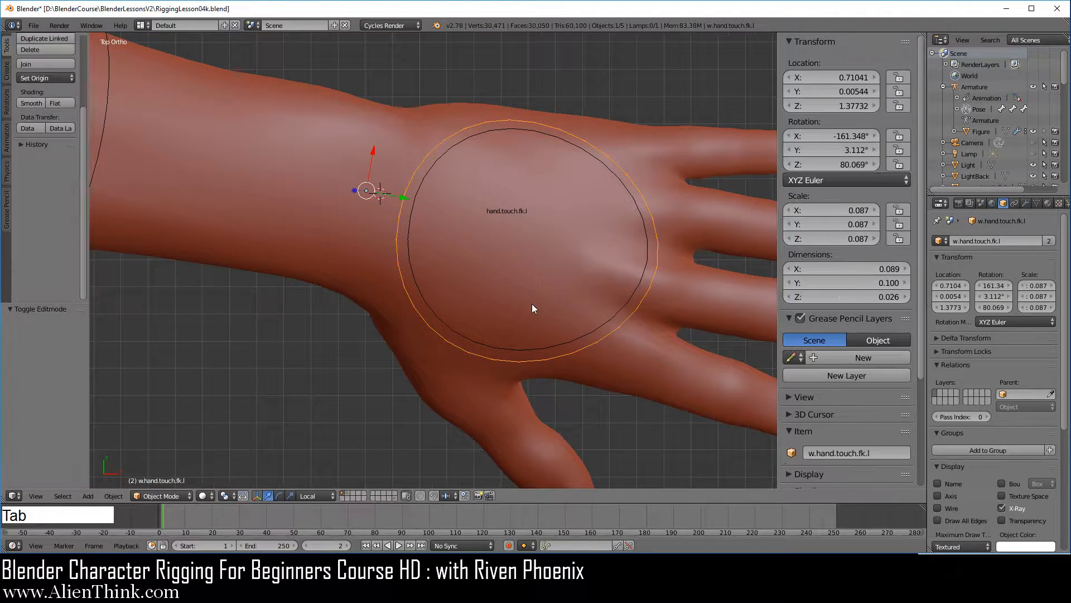
Test a trackball rotation of the hand.touch.fk.l bone with its fitted circle shape and cancel it.
right_click(490, 343)
middle_click_drag(450, 406, 441, 199)
middle_click_drag(748, 262, 609, 272)
key("r")
key("r")
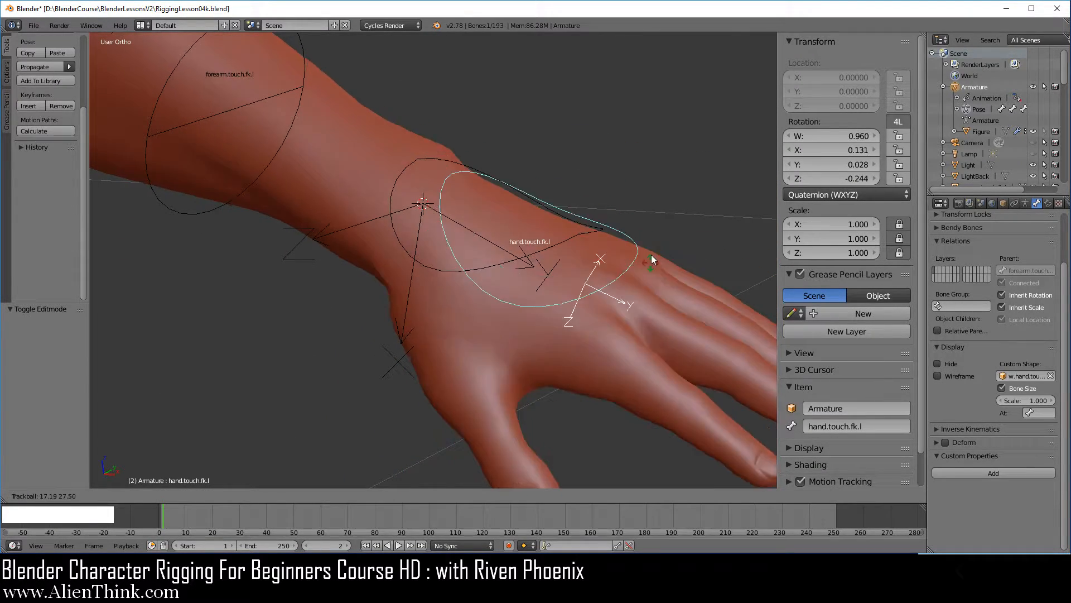
right_click(636, 250)
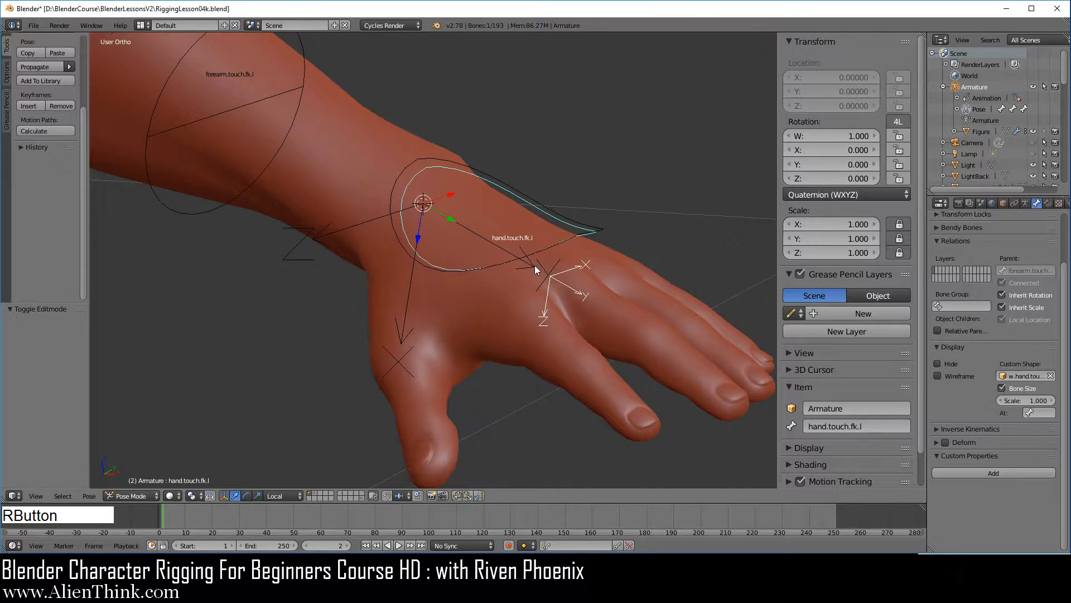
middle_click_drag(535, 265, 584, 270)
right_click(579, 265)
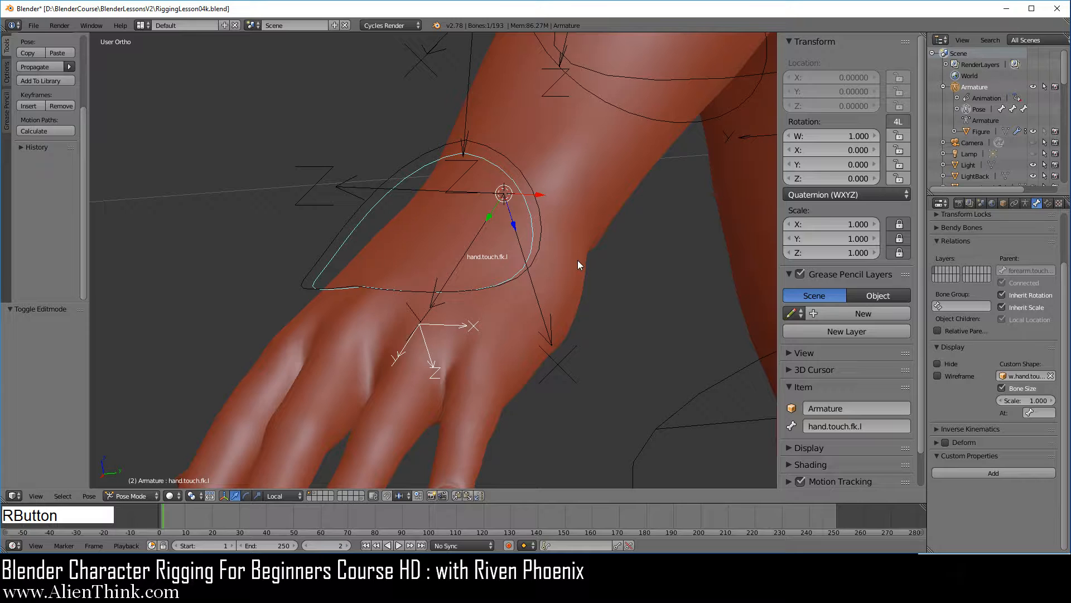
Make the Figure mesh selectable, select it and set its Subdivision Surface modifier's view level to 2.
left_click(1045, 133)
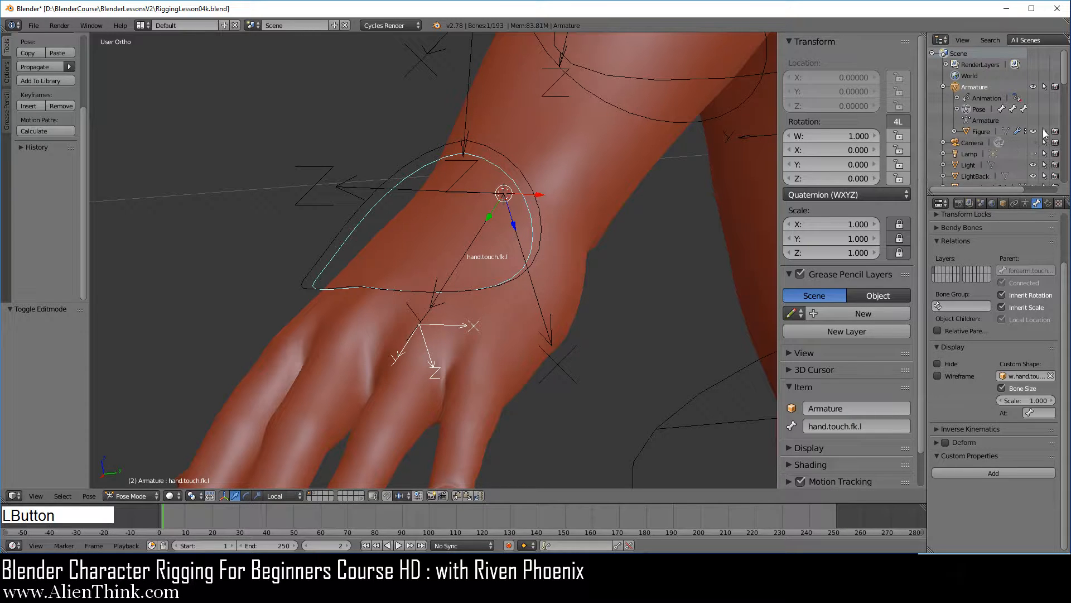
right_click(581, 234)
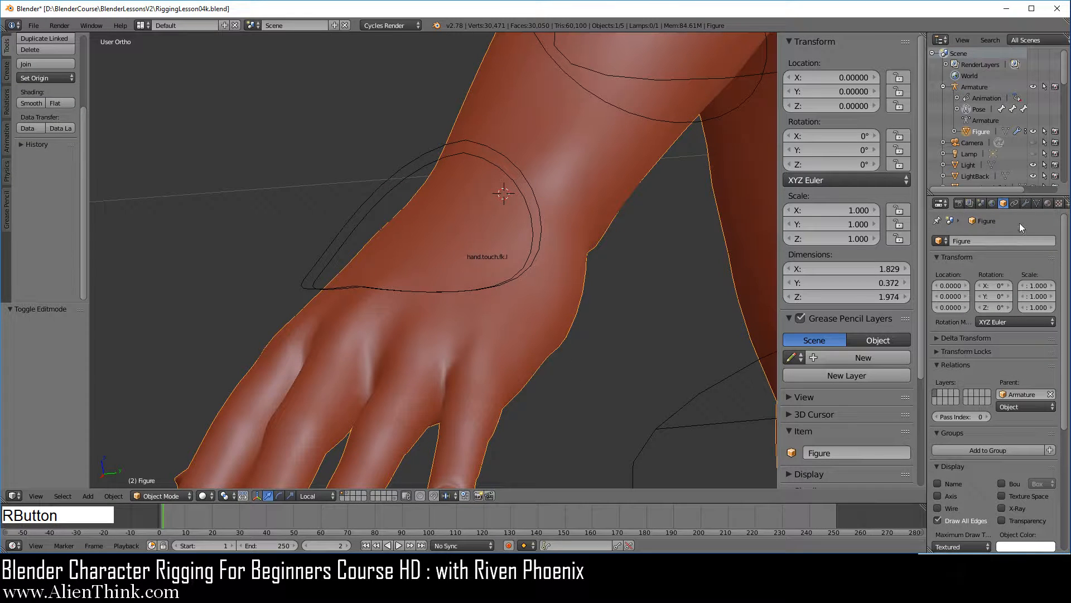
left_click(1025, 206)
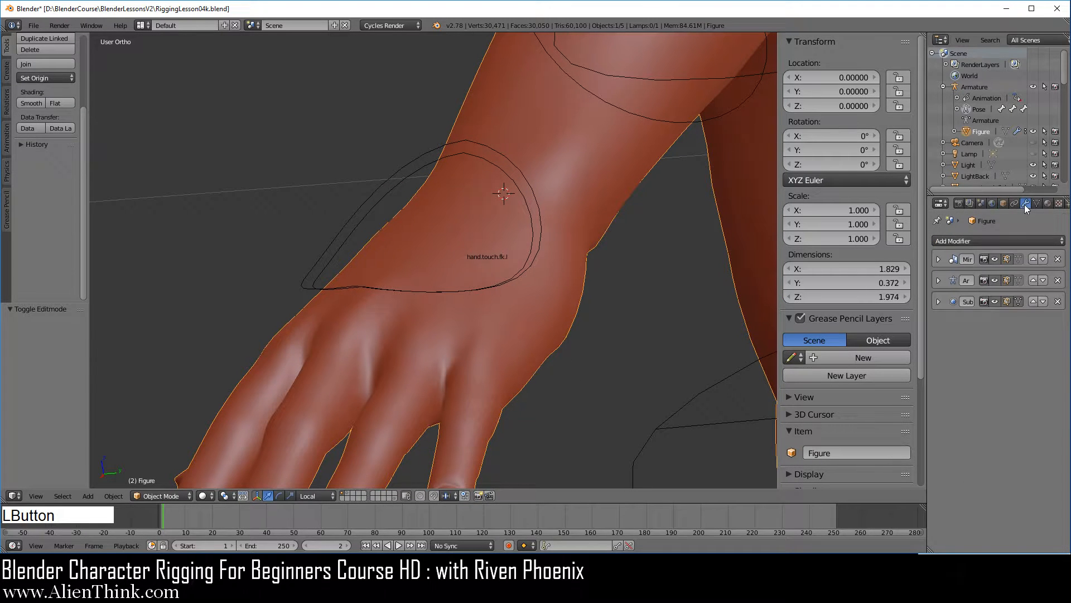
left_click(937, 300)
left_click(992, 359)
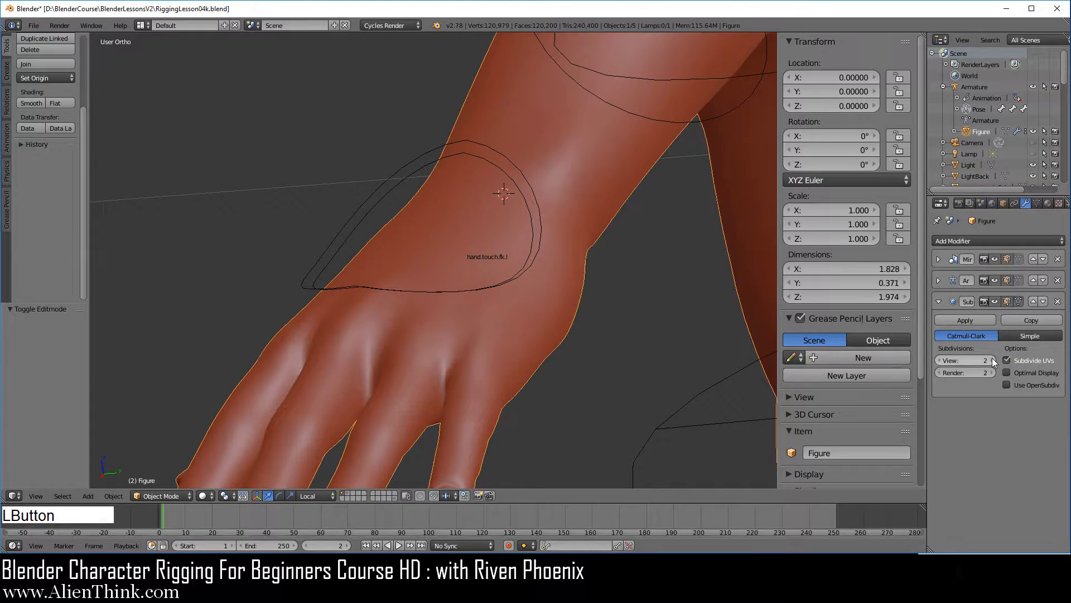
Test a trackball rotation and a plain side-view rotation of the hand.touch.fk.l bone on the smoothed mesh, cancelling both.
right_click(496, 169)
key("r")
key("r")
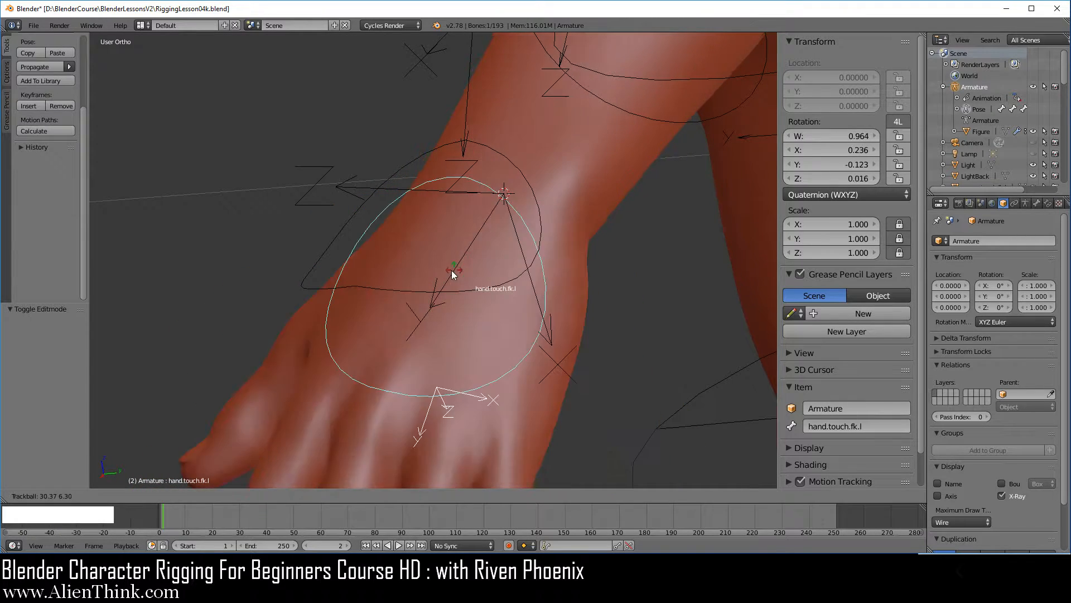
right_click(469, 309)
middle_click_drag(470, 309, 580, 240)
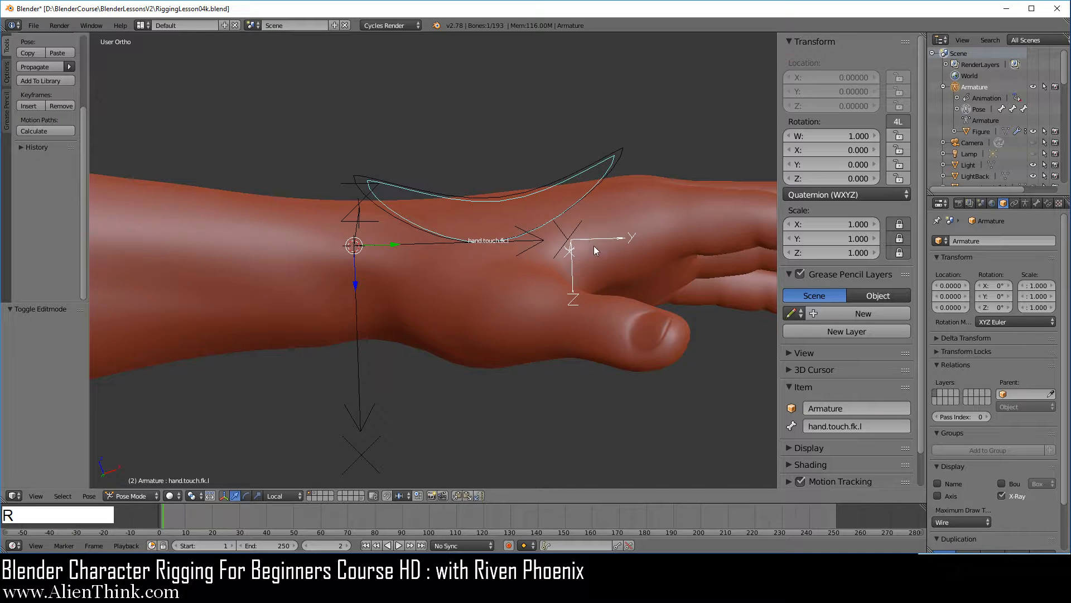
key("r")
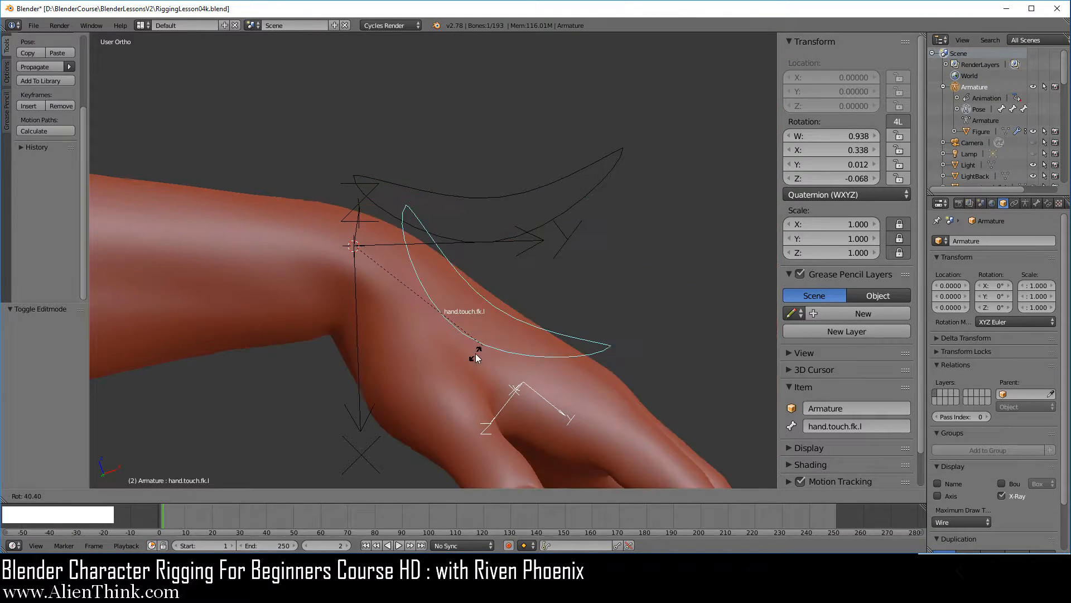
right_click(530, 282)
Set the Figure mesh's Subdivision Surface view level to 1, collapse the modifier and make the mesh unselectable.
middle_click_drag(530, 282, 544, 312)
right_click(631, 288)
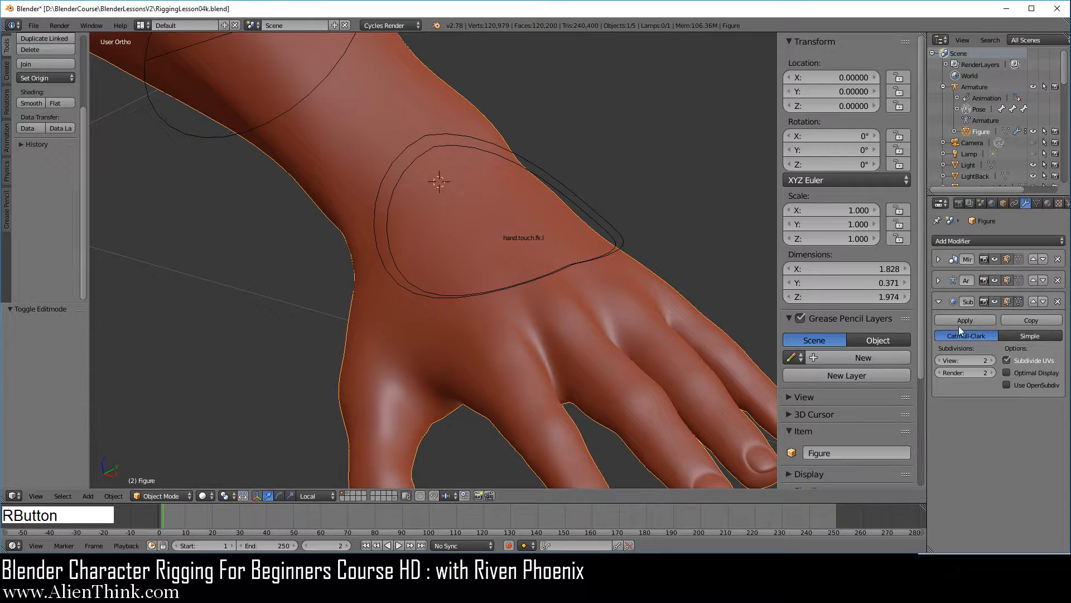
left_click(938, 302)
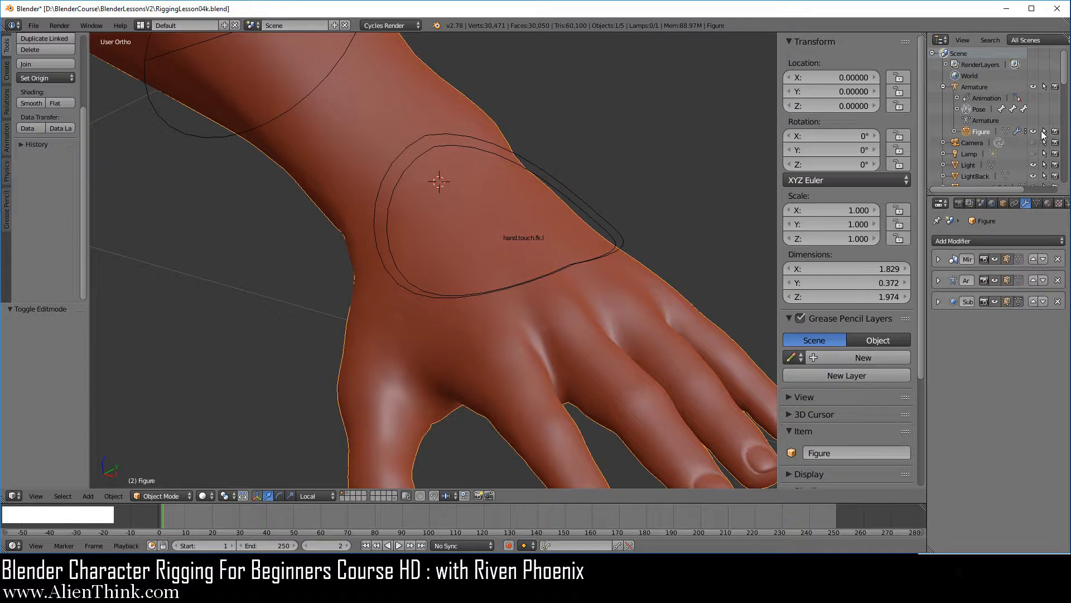
left_click(1044, 132)
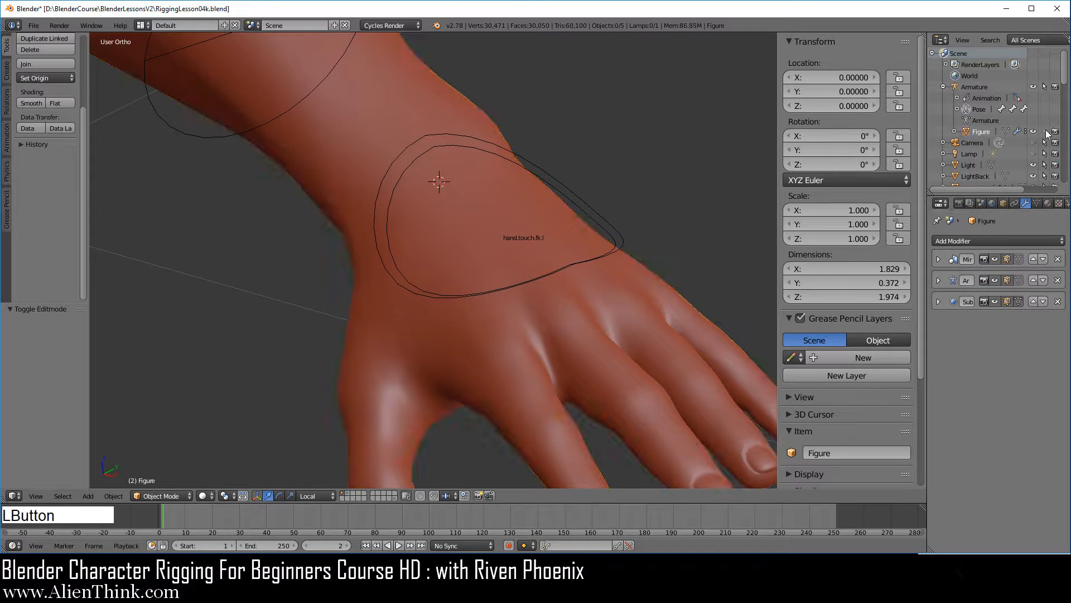
Move the w.hand.touch.fk.l circle object to the last scene layer, layer 20.
right_click(616, 246)
right_click(621, 237)
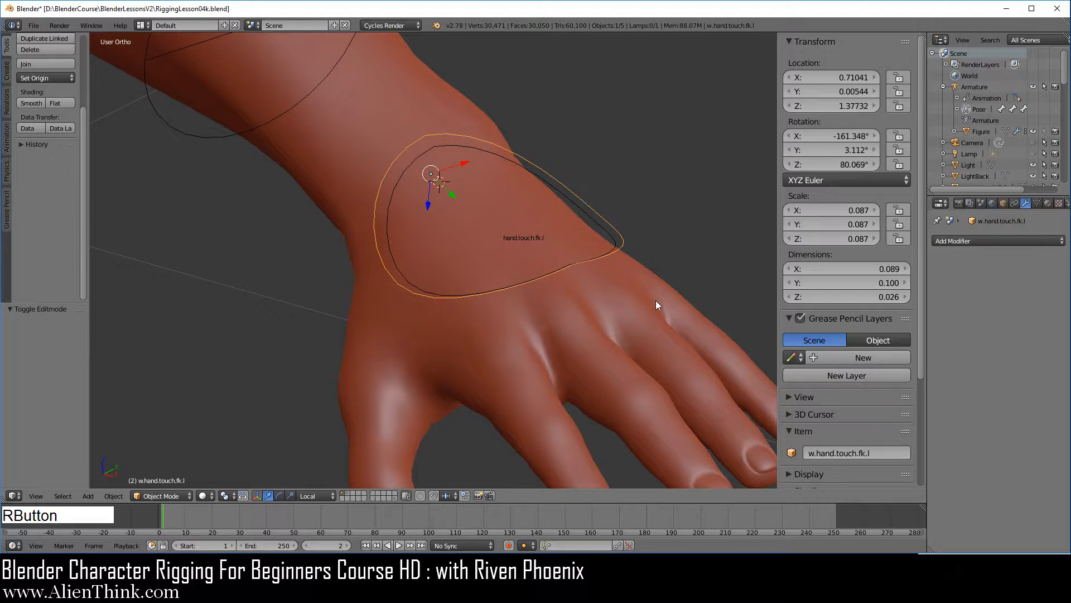
key("KP_1")
key("m")
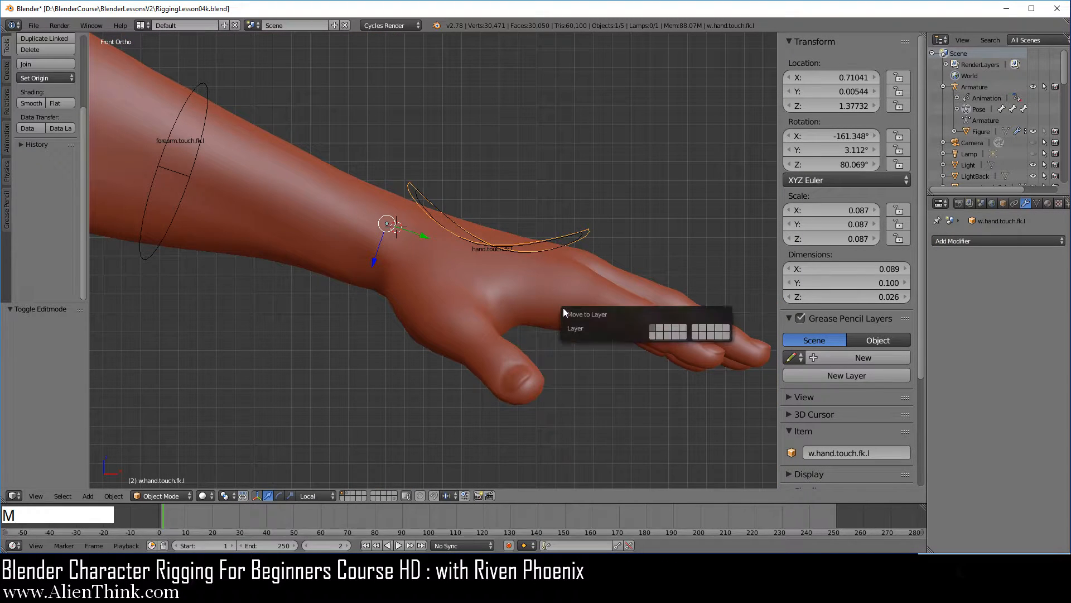
left_click(728, 336)
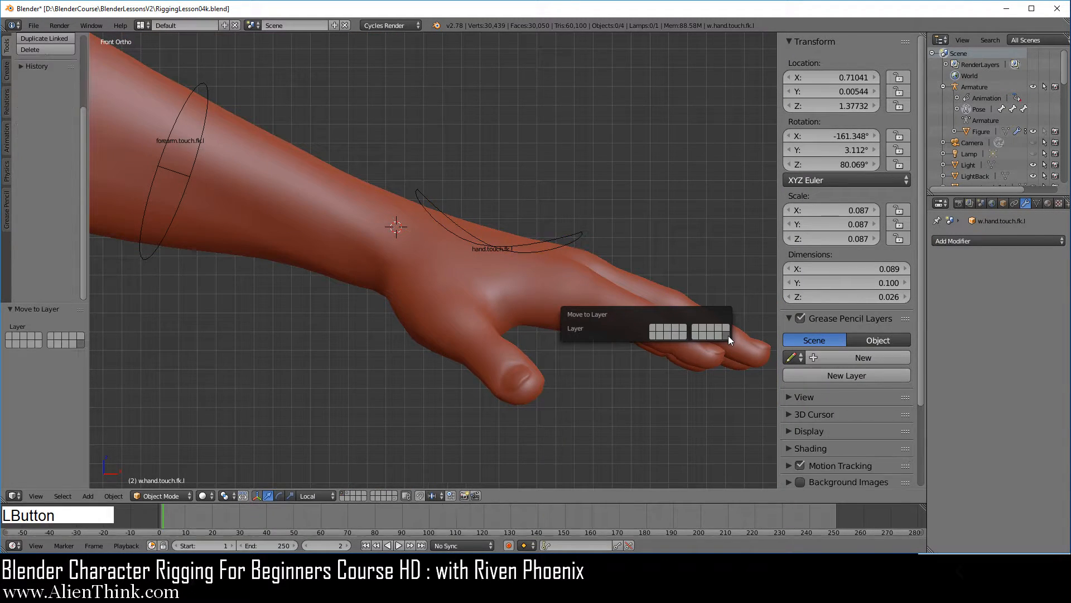
In front view, test a rotation of the hand.touch.fk.l bone and cancel it.
right_click(523, 254)
scroll(520, 268, "down", 3)
middle_click_drag(518, 282, 570, 297, "shift")
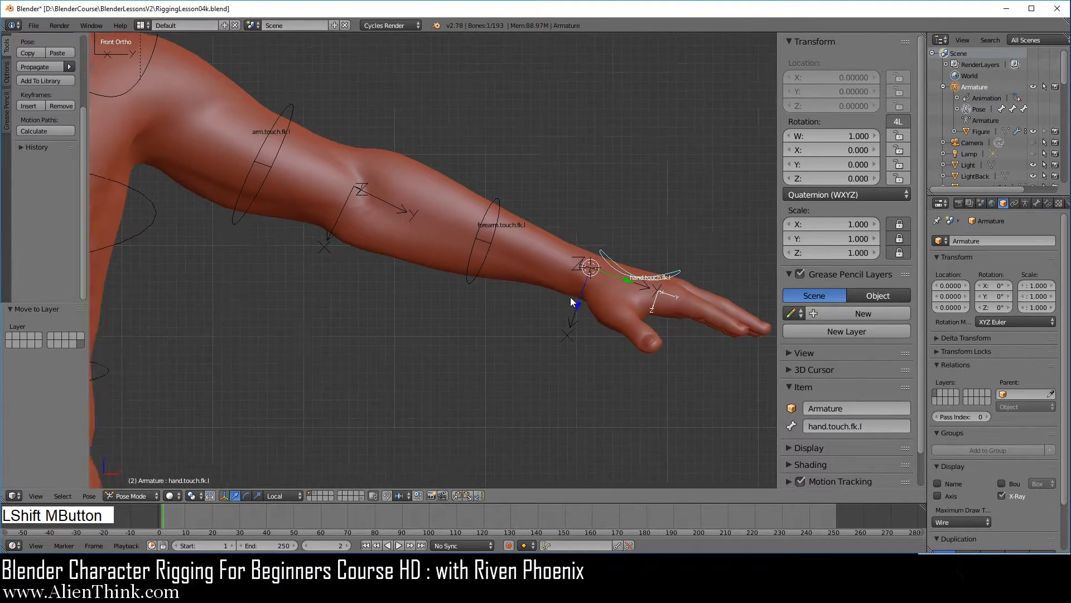
scroll(546, 279, "up", 2)
middle_click_drag(524, 262, 645, 310)
key("KP_1")
key("r")
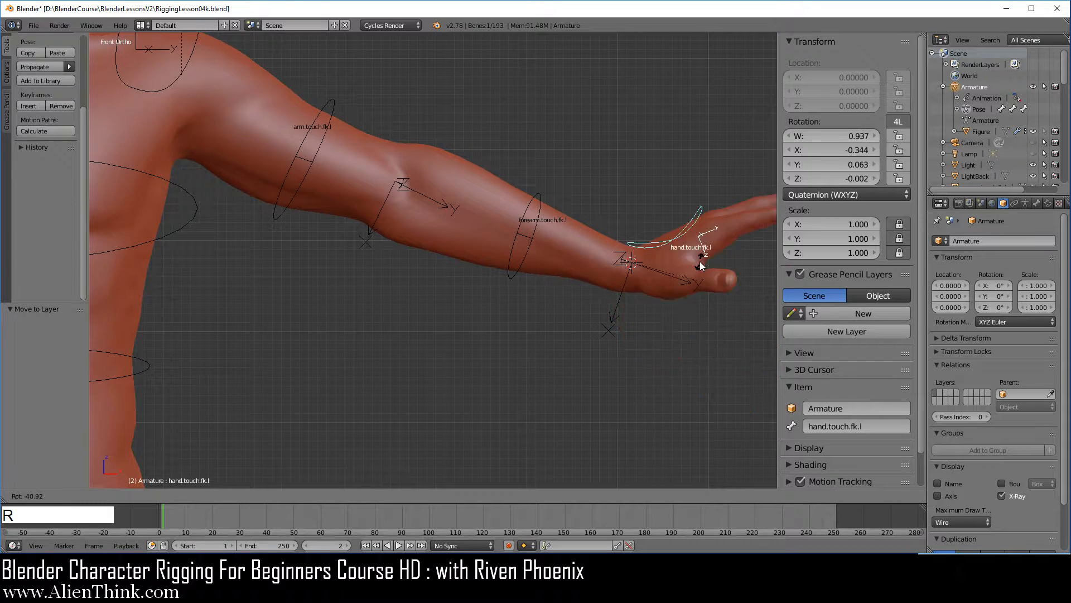
right_click(669, 335)
Twist the forearm.touch.fk.l bone about 21° around its X axis with a trackball rotation.
right_click(533, 198)
key("r")
key("r")
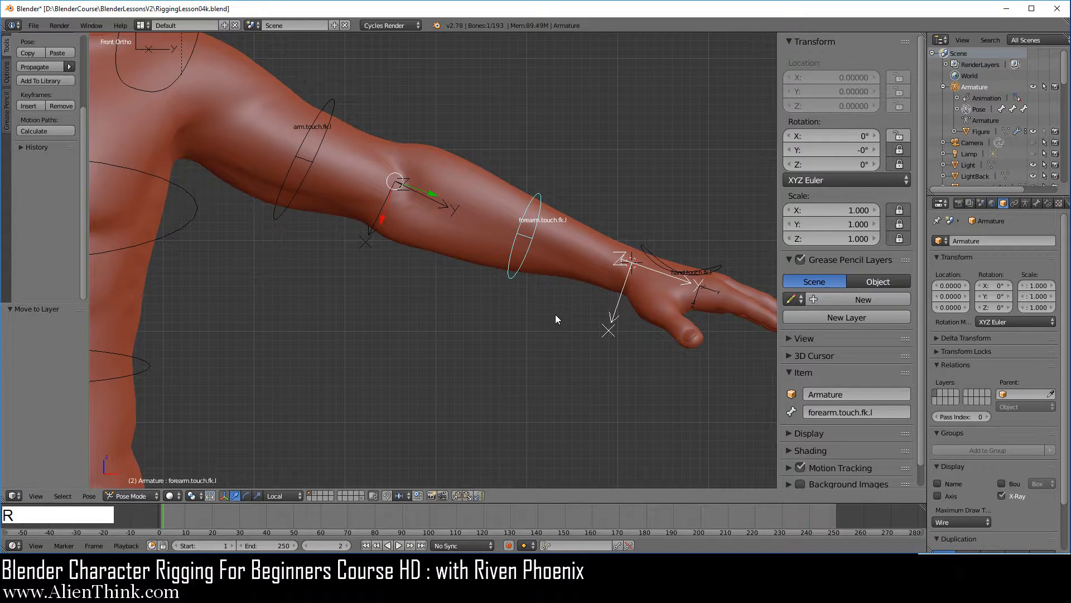
left_click(534, 315)
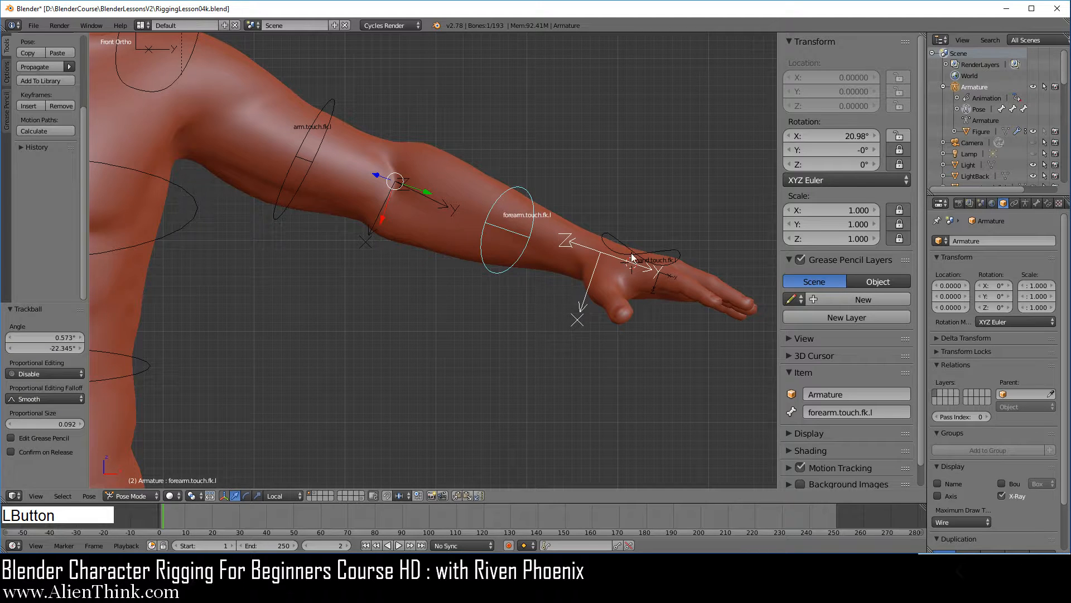
Test a trackball rotation of the hand.touch.fk.l bone on the twisted forearm and cancel it.
right_click(633, 256)
key("r")
key("r")
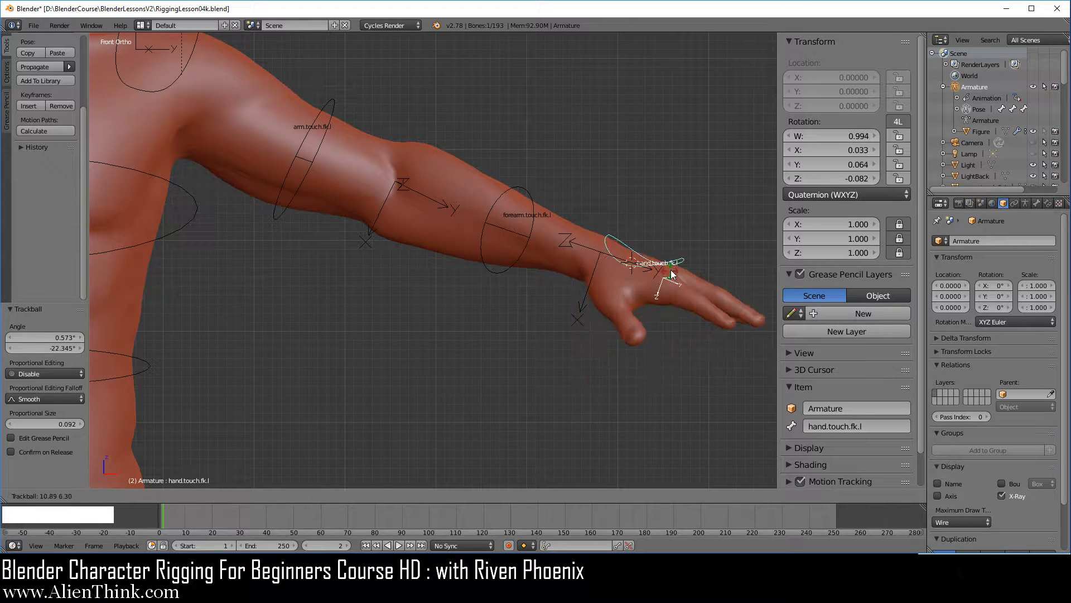
right_click(453, 197)
In front view, rotate the arm.touch.fk.l bone about 31.1° to lower the arm.
right_click(329, 103)
key("r")
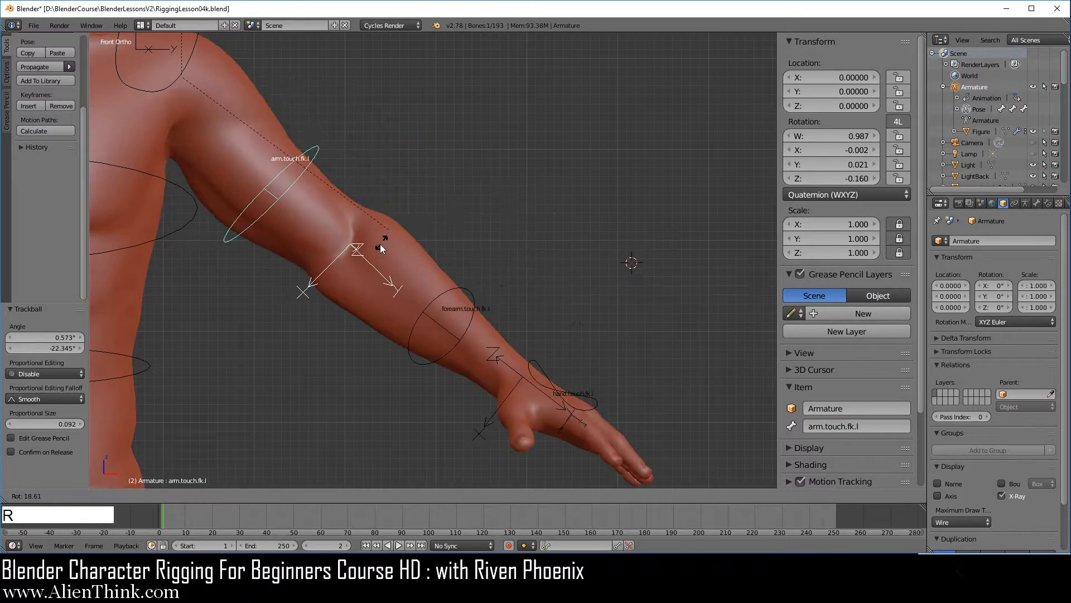
left_click(350, 270)
Bend the hand.touch.fk.l bone about -27.5° with a trackball rotation while the arm is lowered.
middle_click_drag(350, 270, 375, 236, "shift")
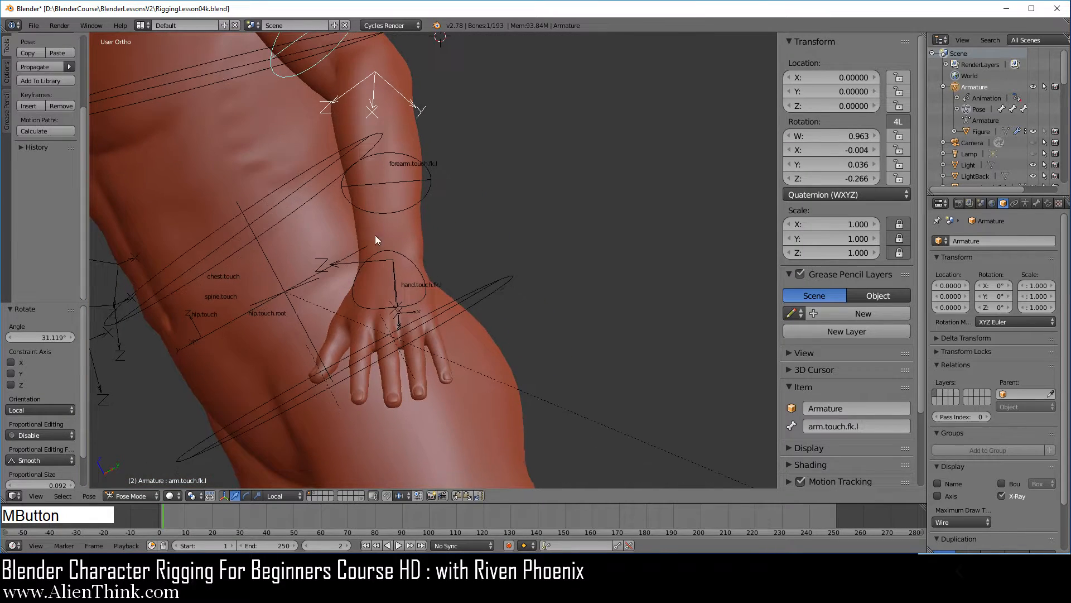
right_click(400, 260)
key("r")
key("r")
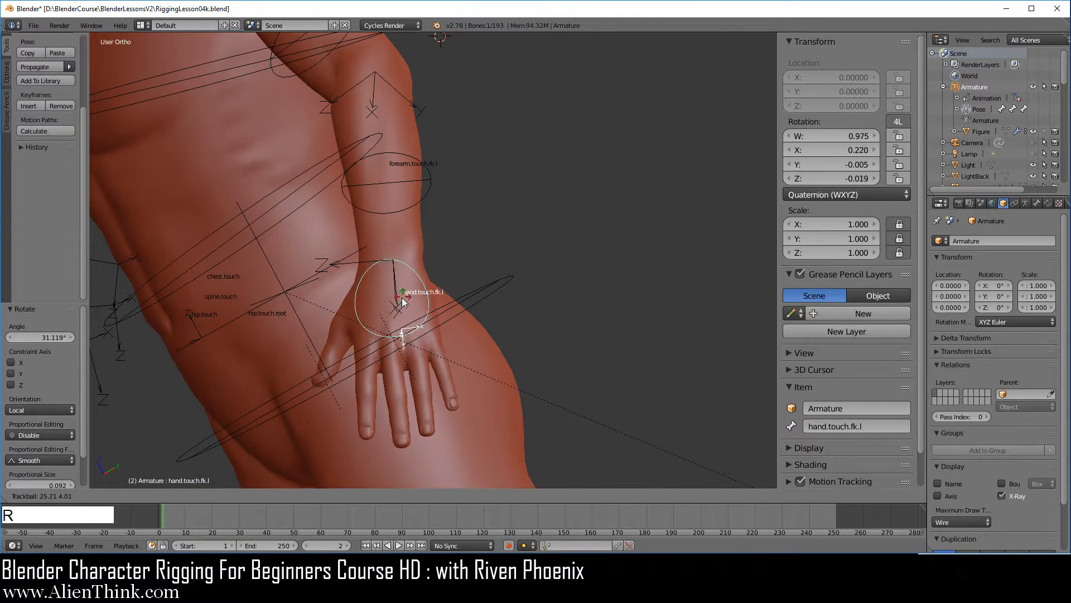
left_click(400, 246)
In right view, rotate the arm.touch.fk.l bone about 31.9° to swing the arm forward.
middle_click_drag(369, 360, 599, 366)
key("KP_3")
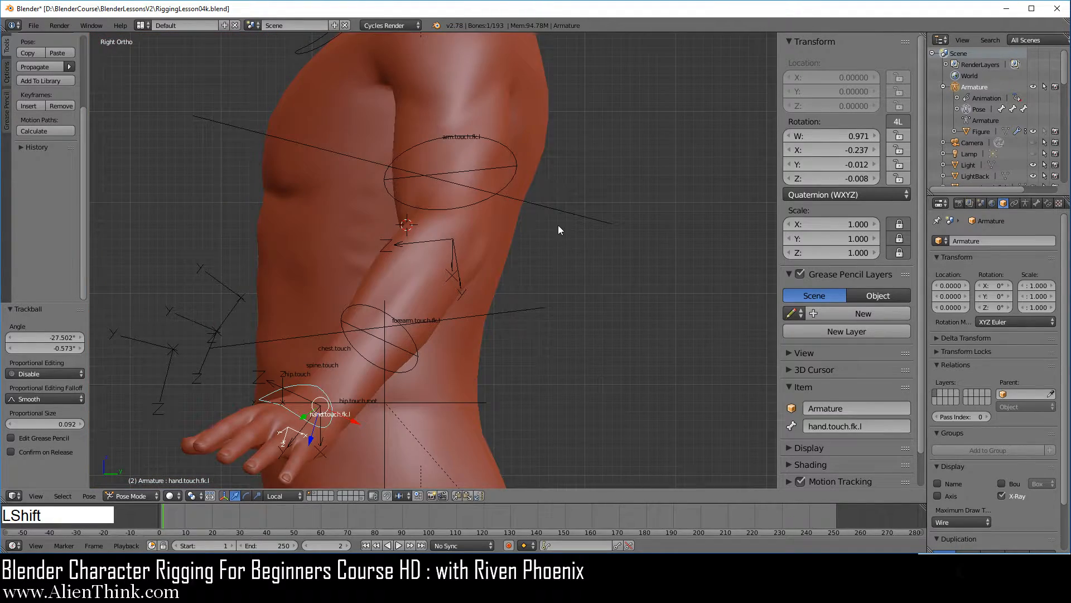
middle_click_drag(558, 226, 567, 270, "shift")
right_click(522, 203)
key("r")
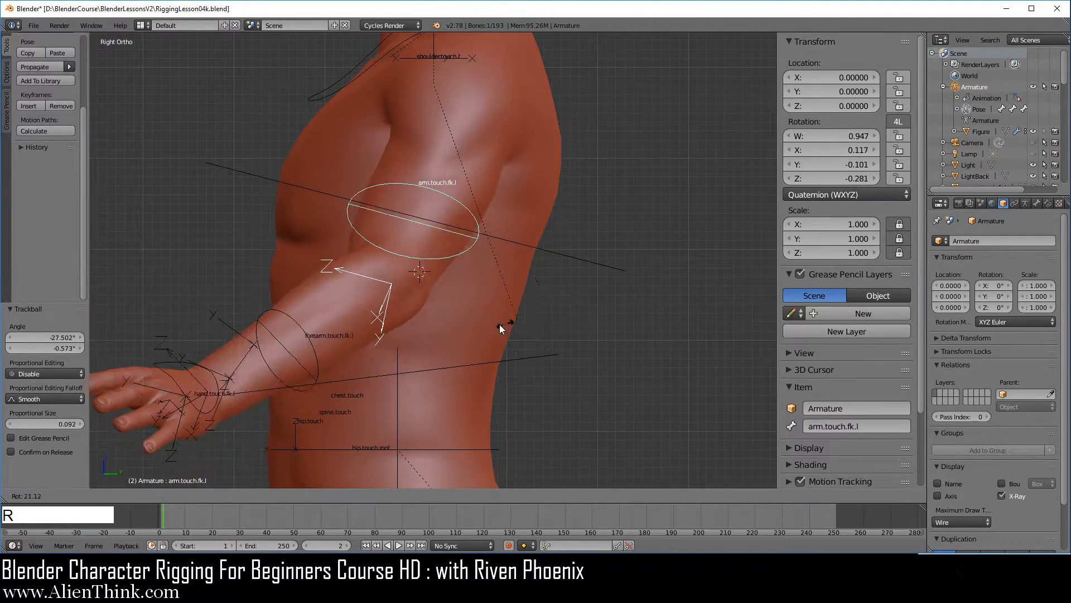
left_click(463, 326)
middle_click_drag(463, 326, 567, 321)
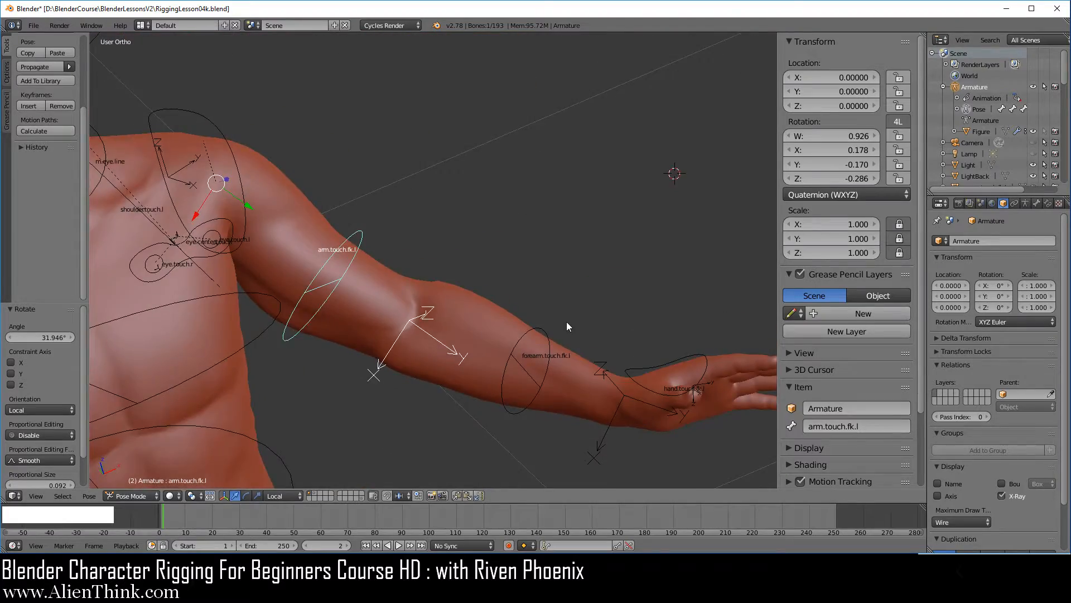
Select all bones in front view, clear their rotations to restore the rest pose, and deselect everything.
key("KP_1")
middle_click_drag(463, 299, 544, 264)
scroll(454, 285, "down", 4)
key("KP_1")
key("a")
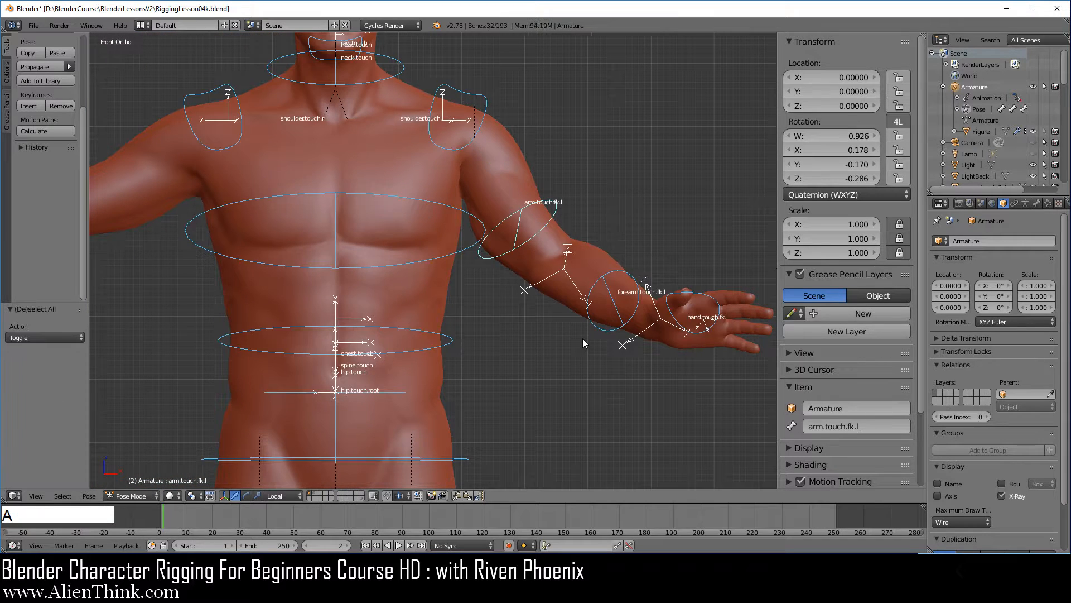
key("alt+r")
middle_click_drag(616, 259, 470, 274, "shift")
key("a")
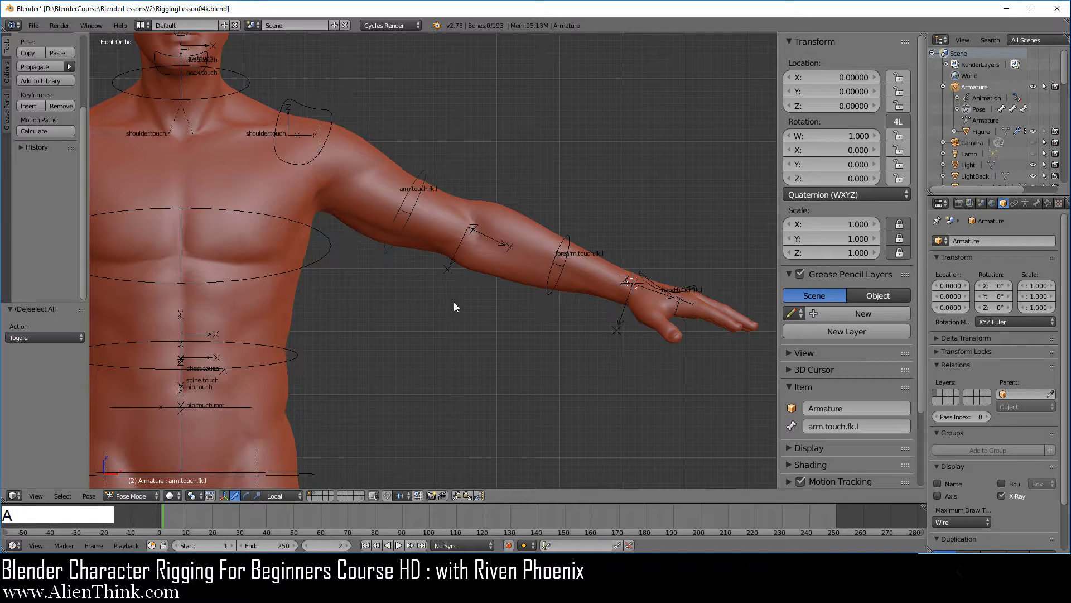
Save the file as RiggingLesson04l.blend in the BlenderLessonsV2 folder.
middle_click_drag(514, 301, 450, 330, "shift")
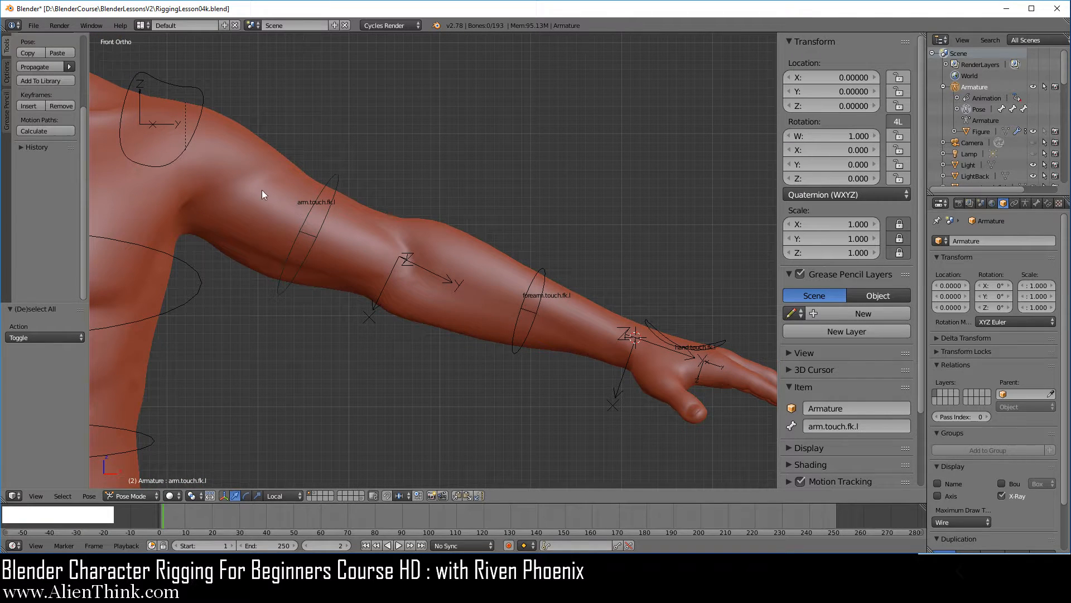
left_click(39, 25)
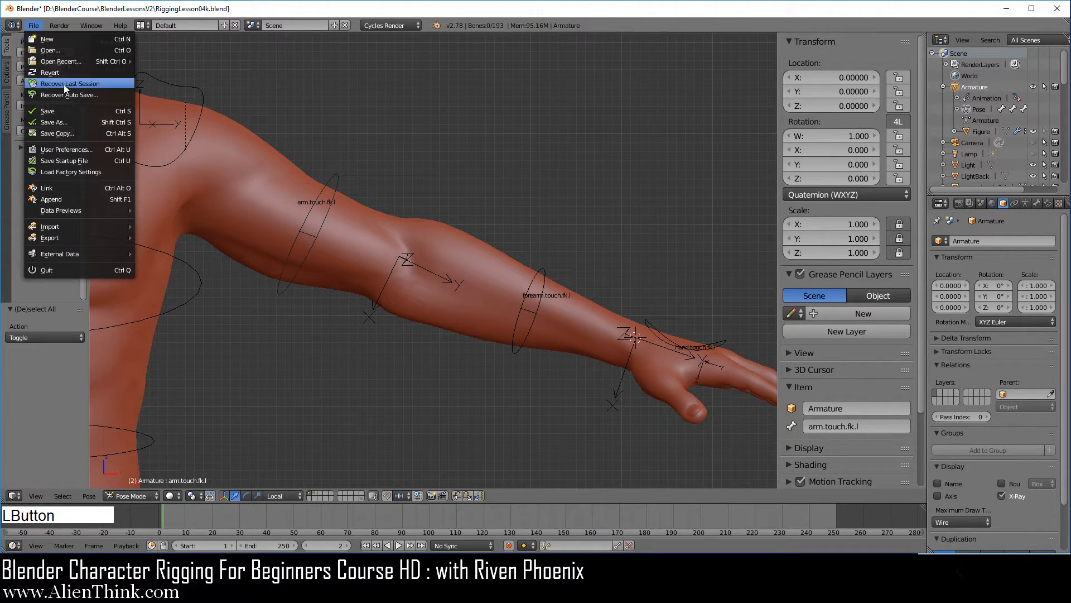
left_click(63, 125)
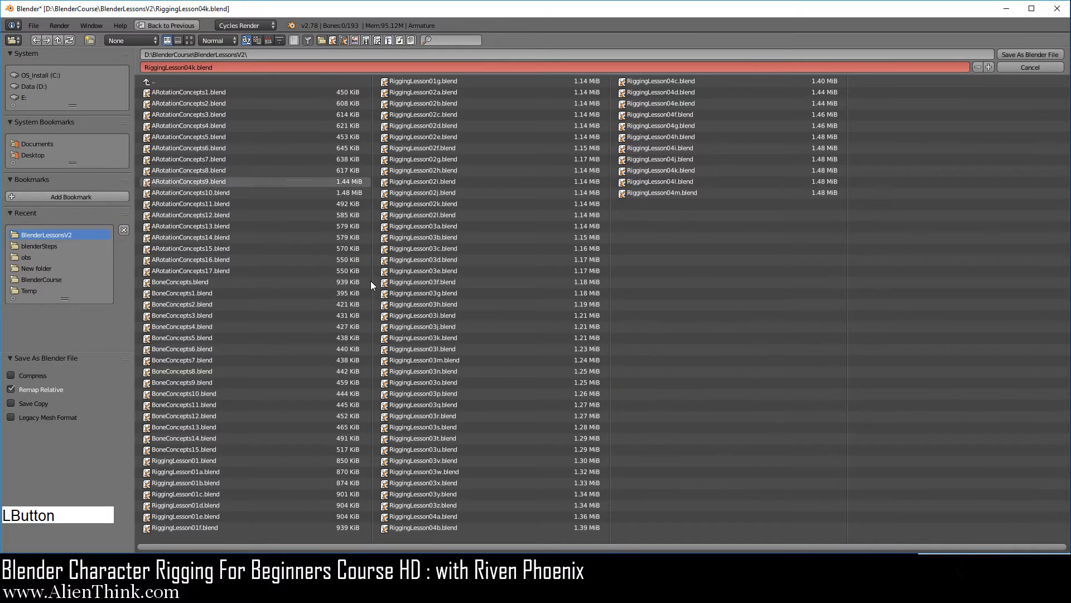
left_click(678, 182)
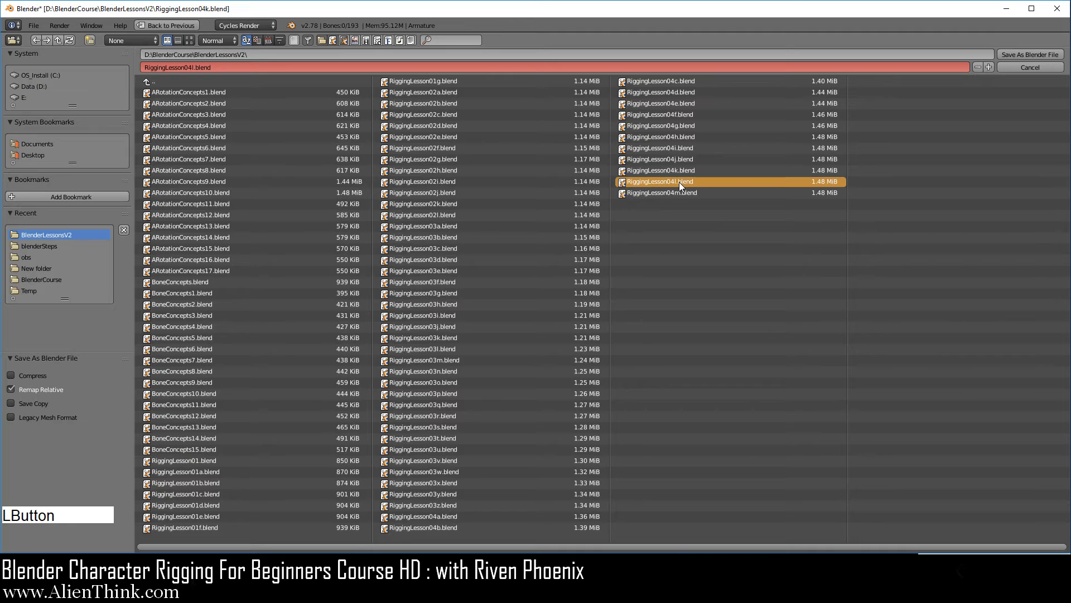
left_click(1029, 54)
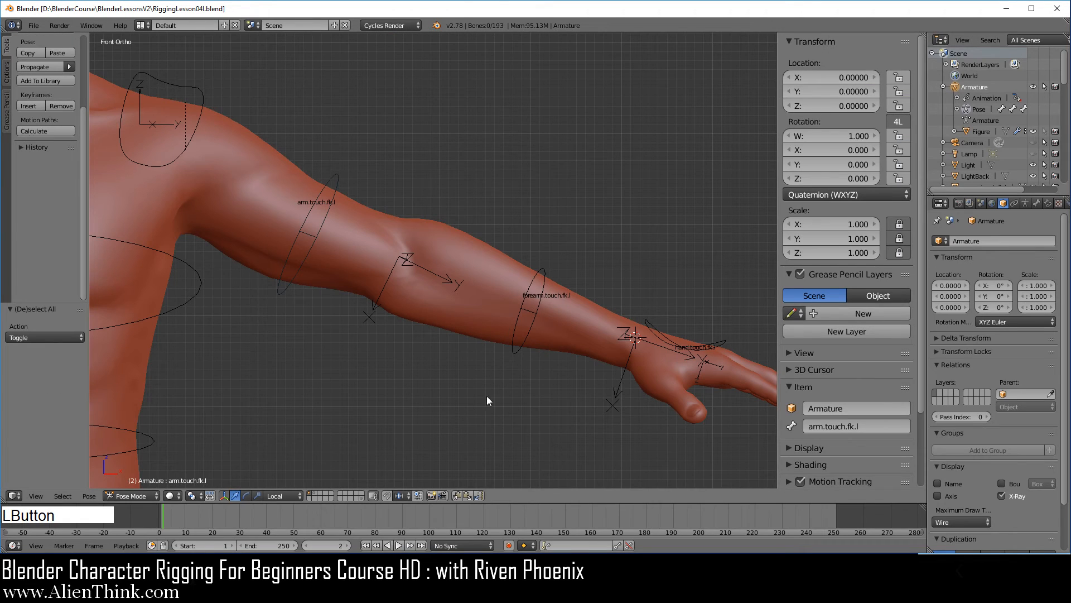